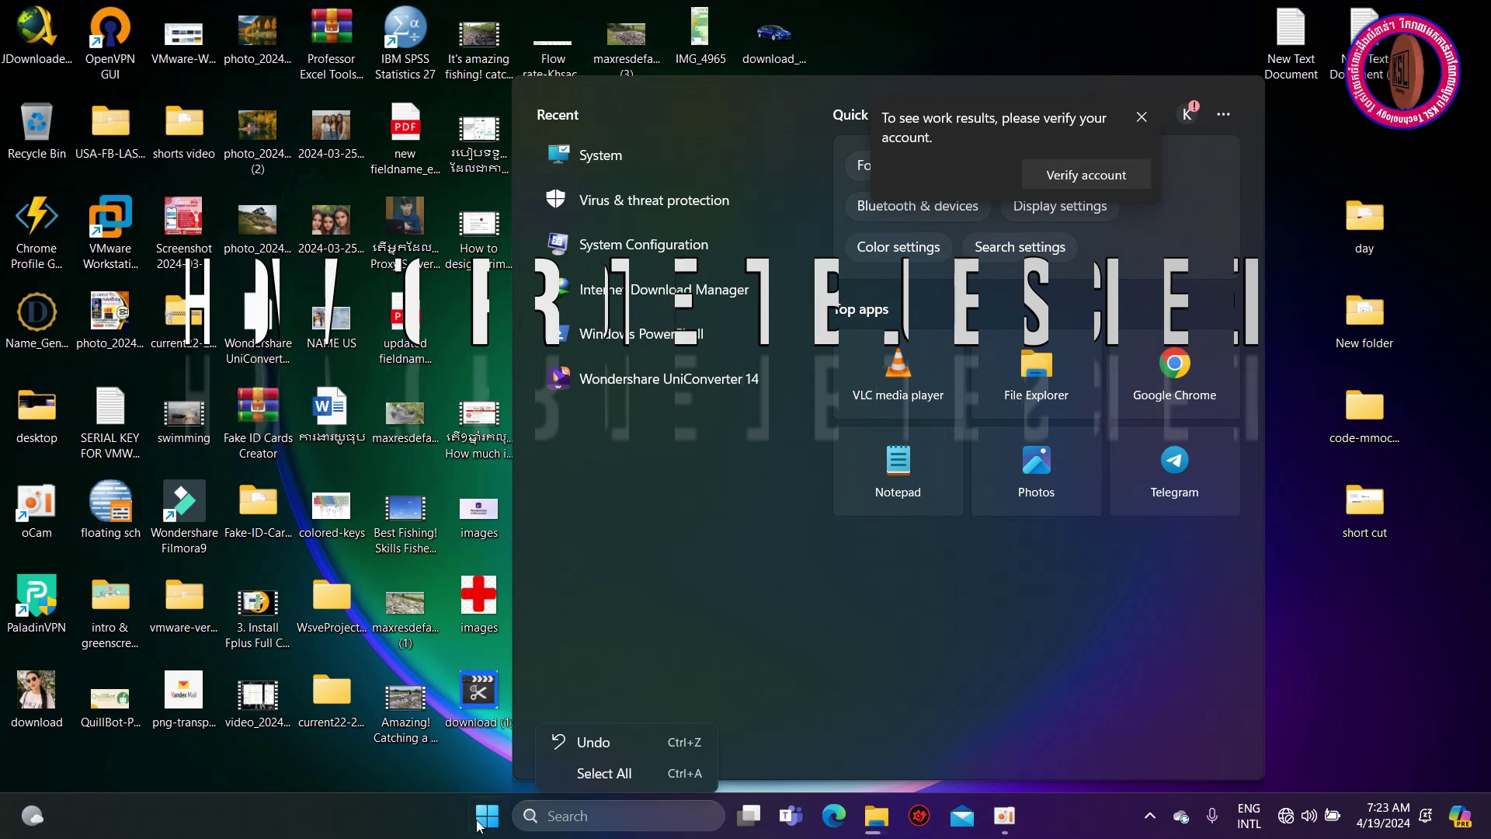
Look over the Windows specifications and related links on the System About page, and view the Settings home page
right_click(487, 820)
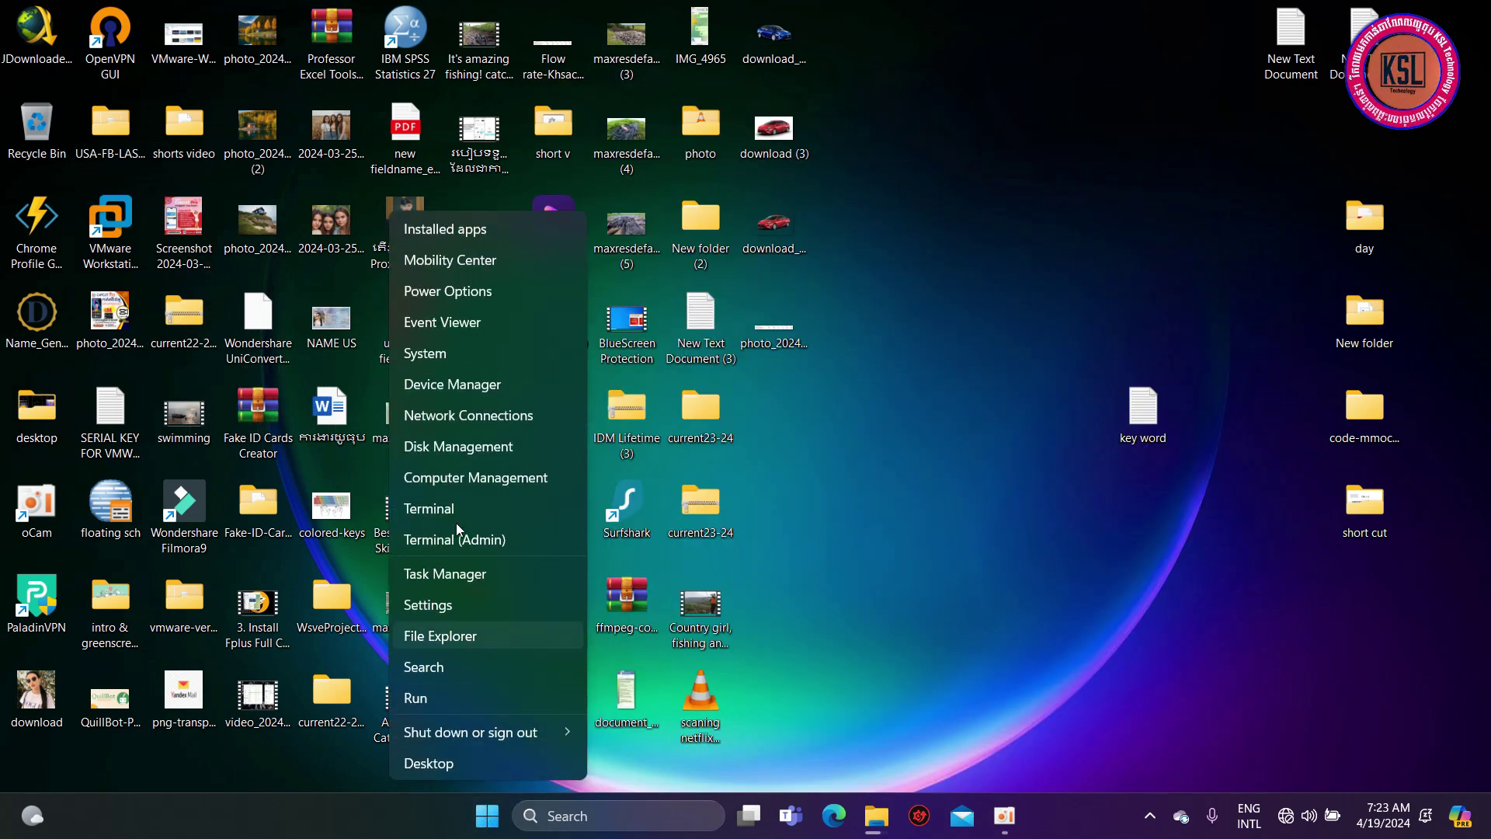
click(432, 353)
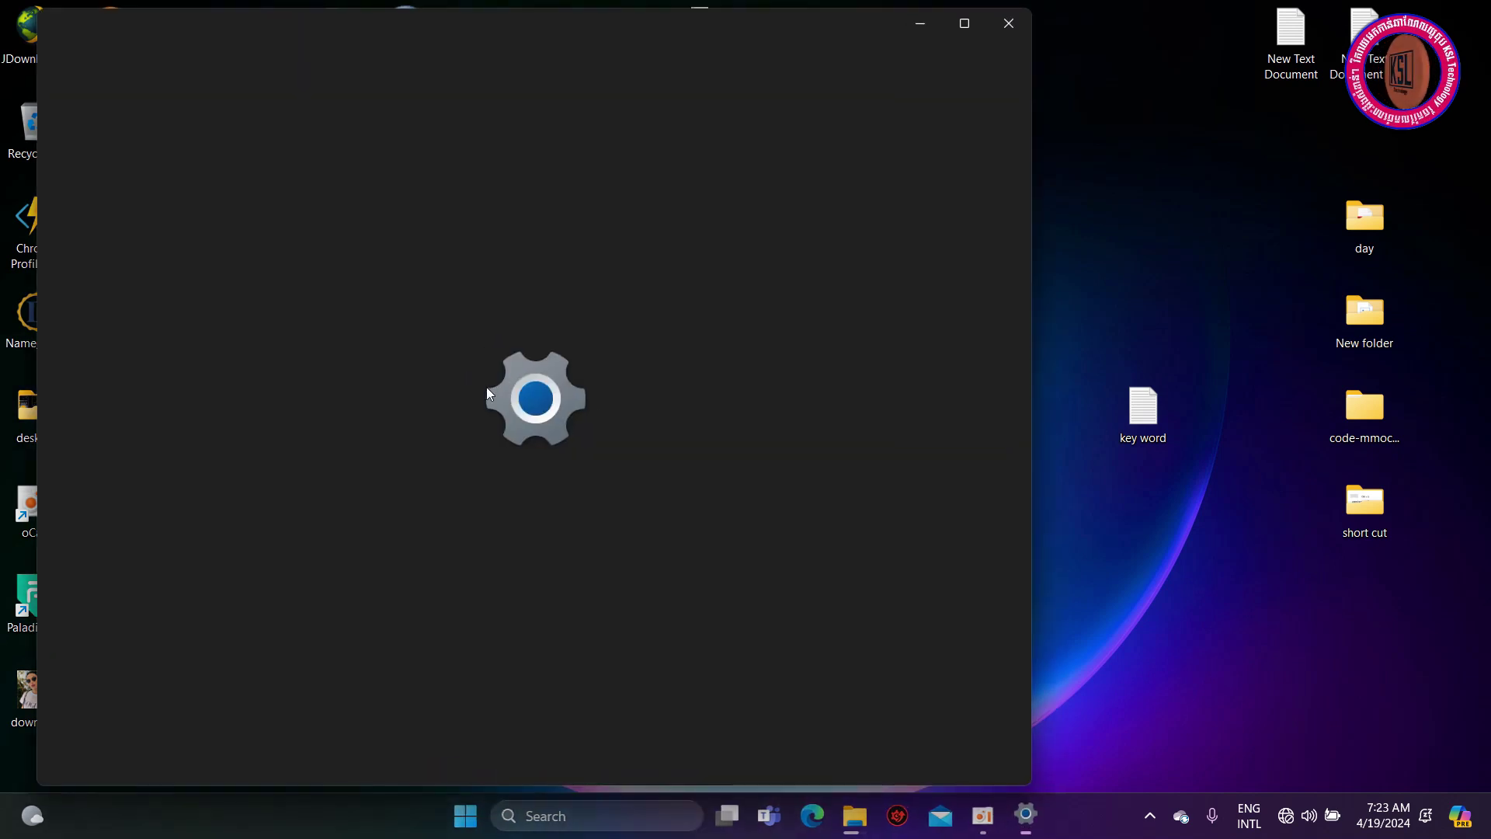
scroll(622, 408, down, 2)
scroll(622, 408, down, 2)
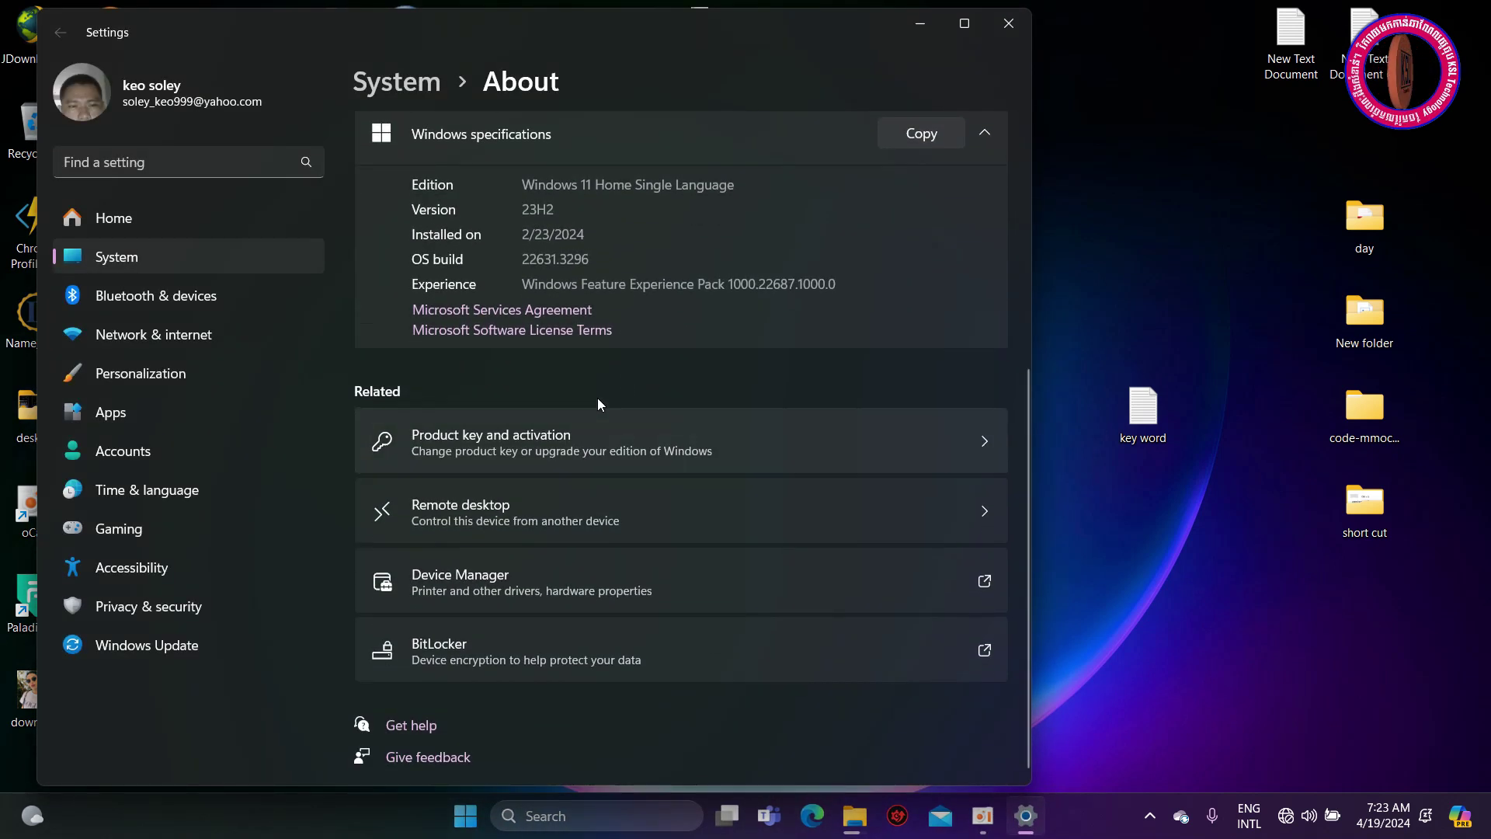
scroll(598, 398, up, 1)
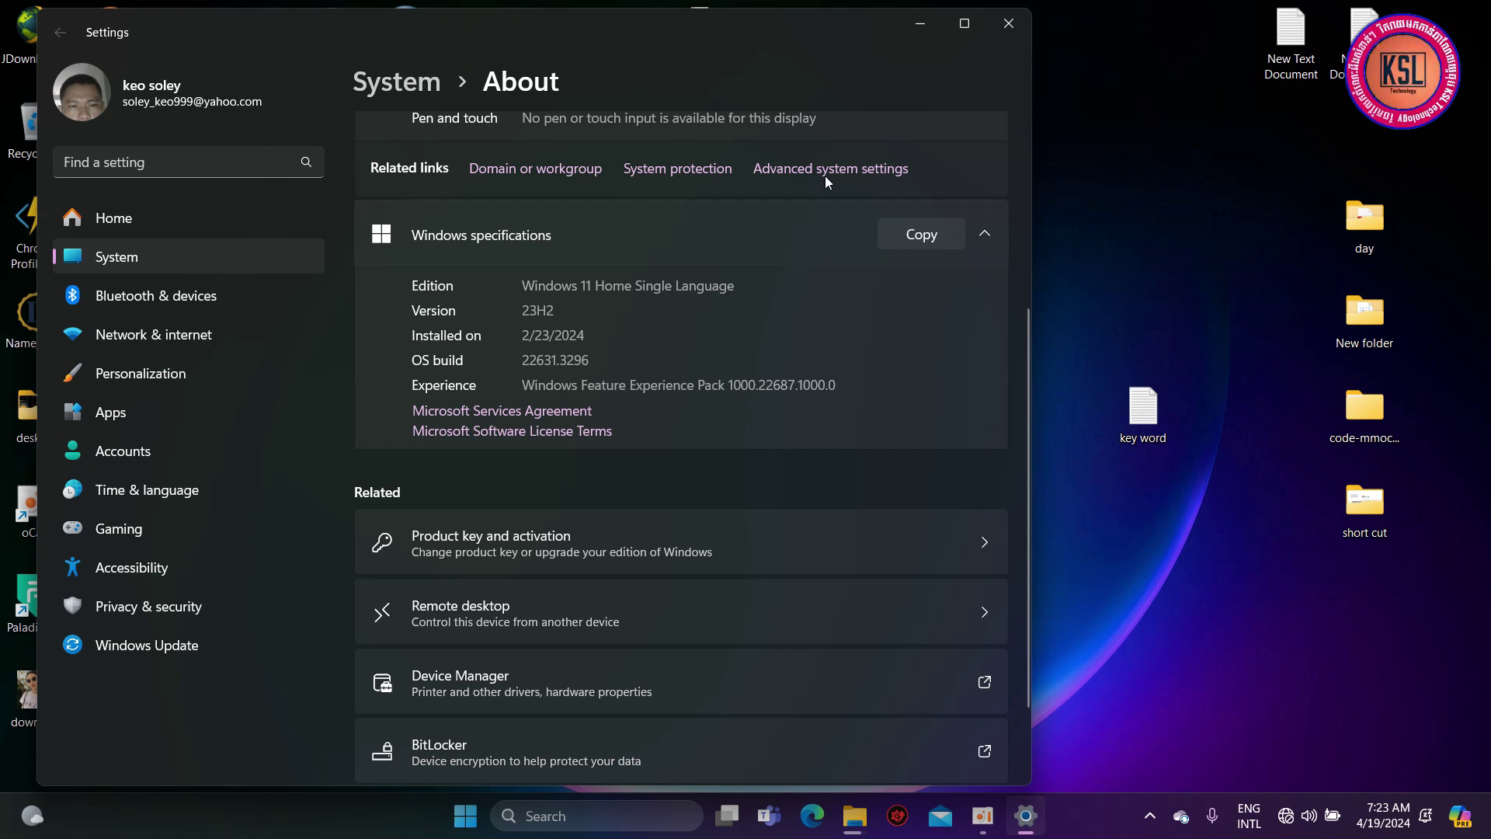
click(178, 208)
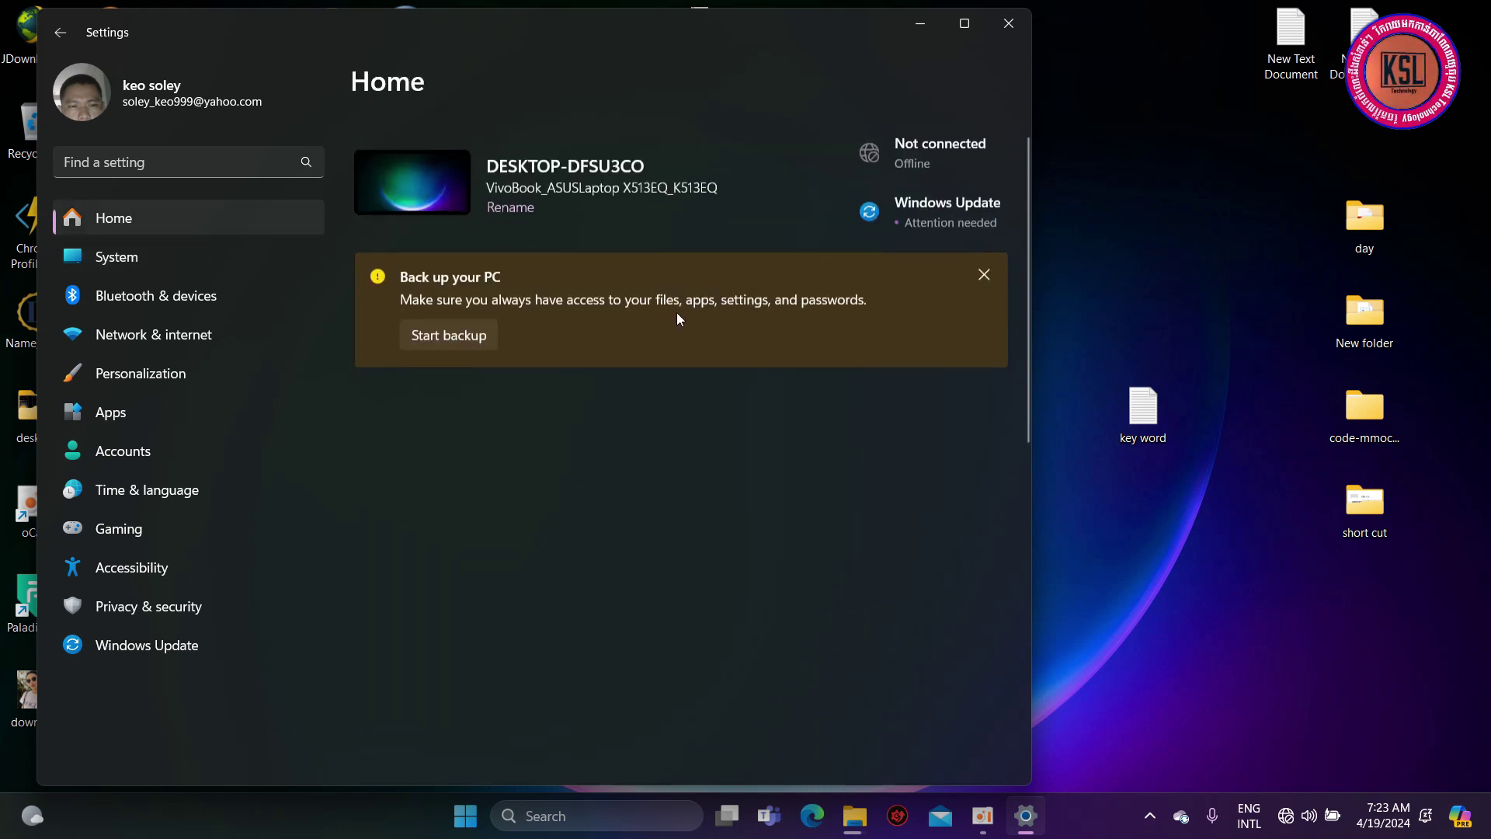
click(134, 262)
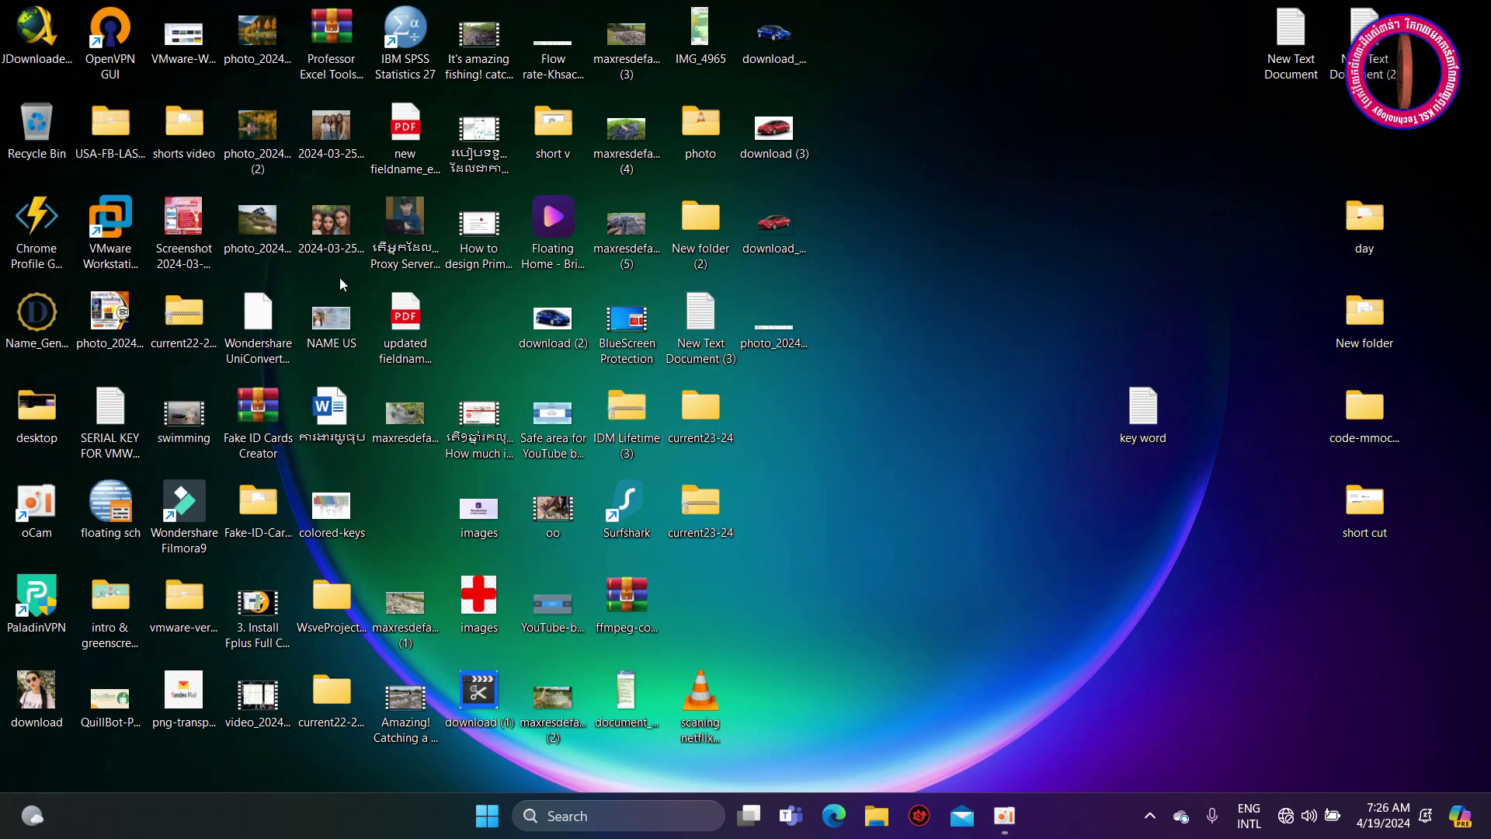
Open the Startup and Recovery settings from the advanced system settings on the System About page
right_click(490, 817)
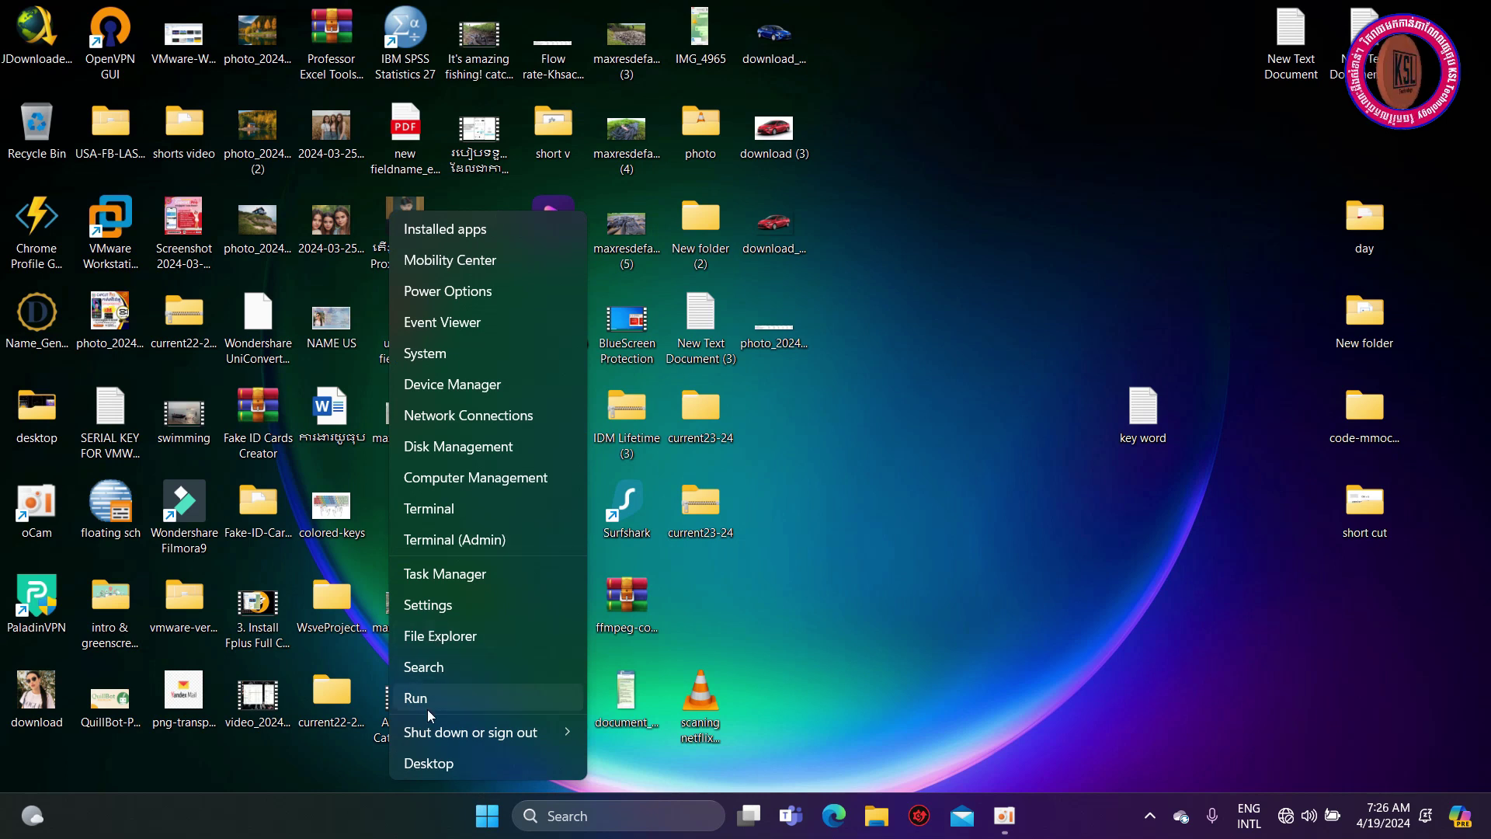
click(414, 355)
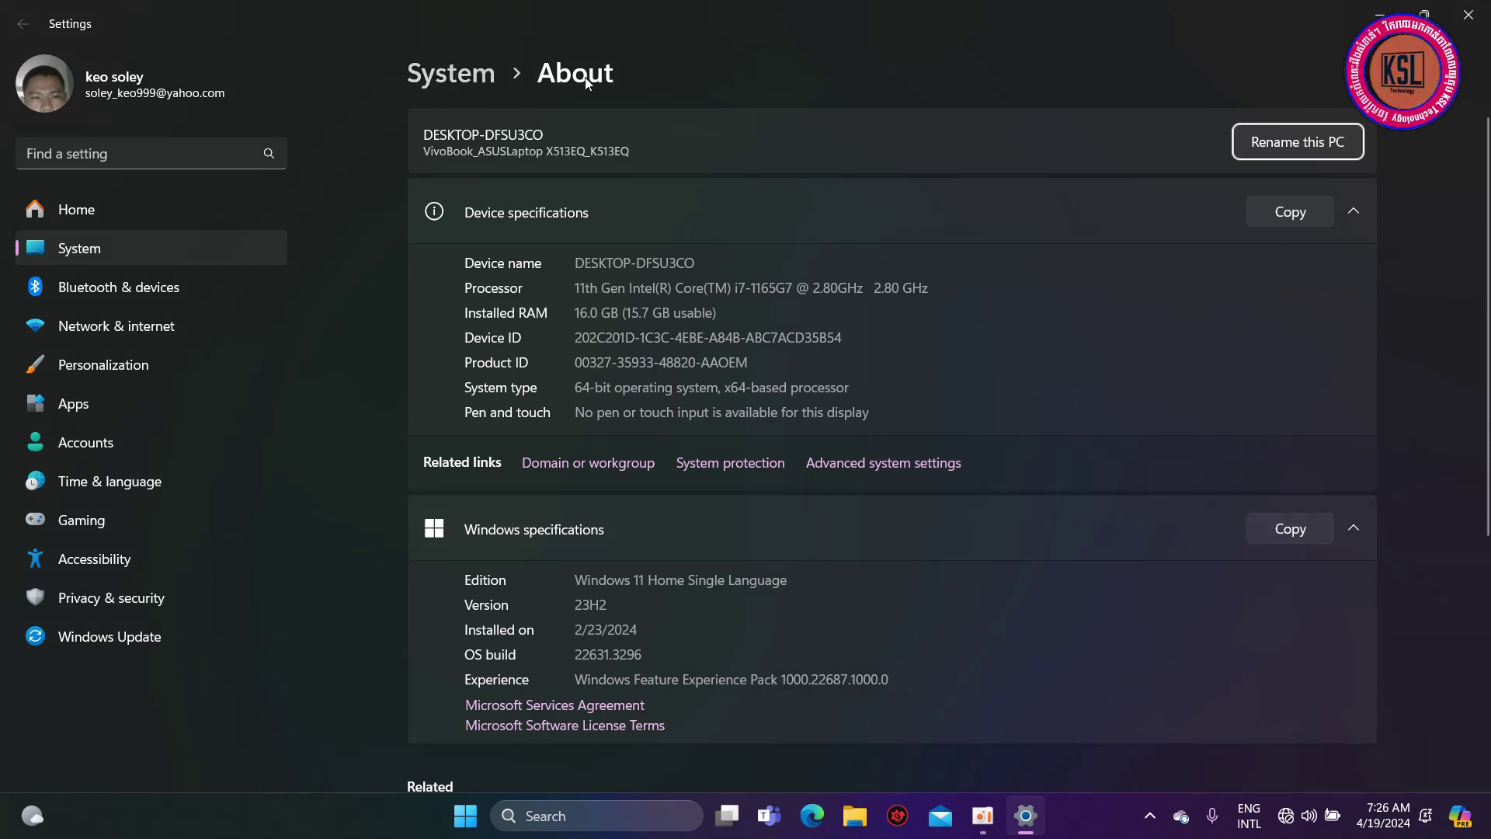
click(879, 470)
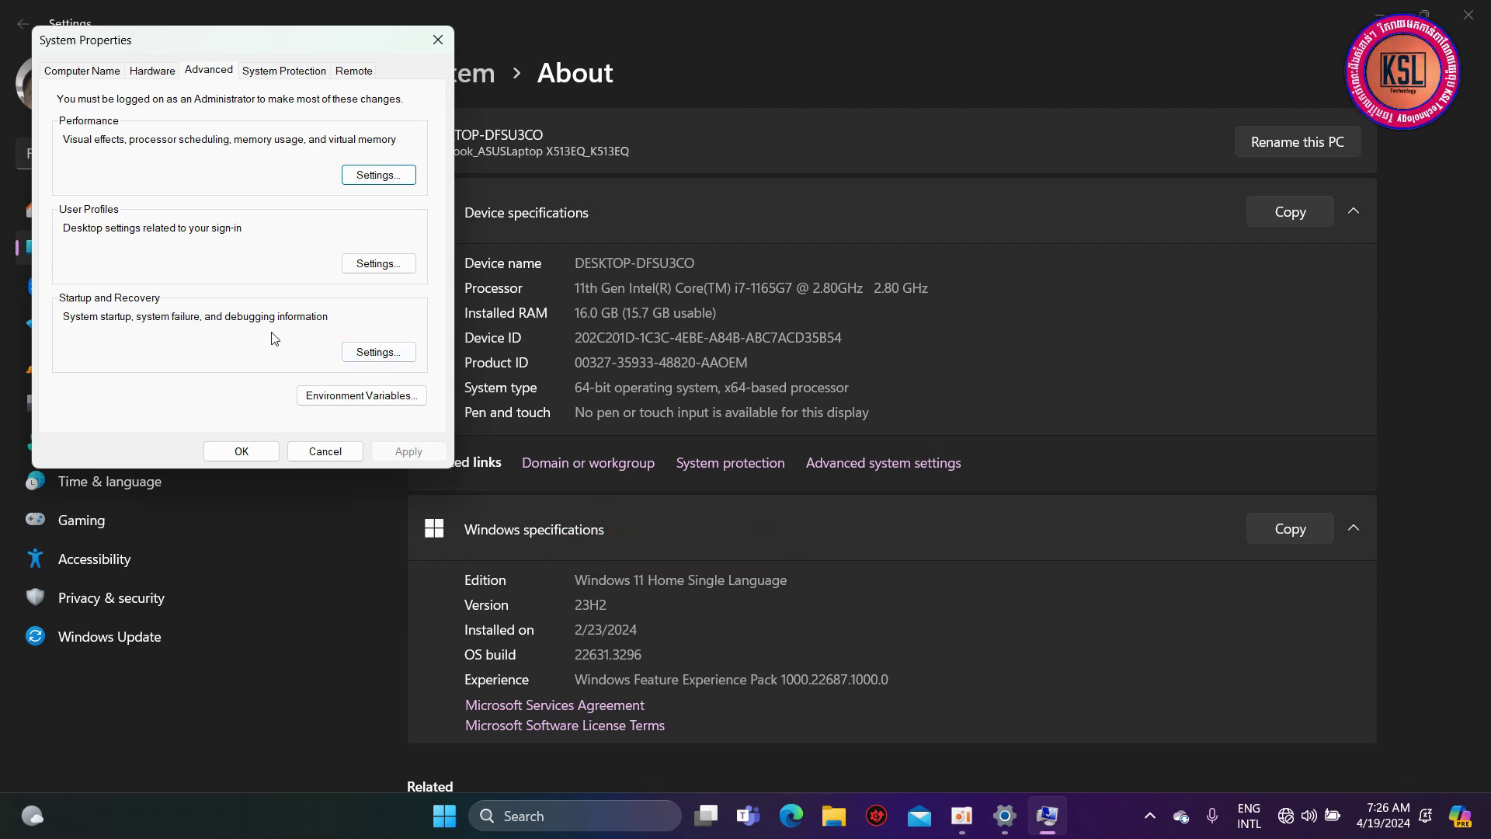
click(392, 354)
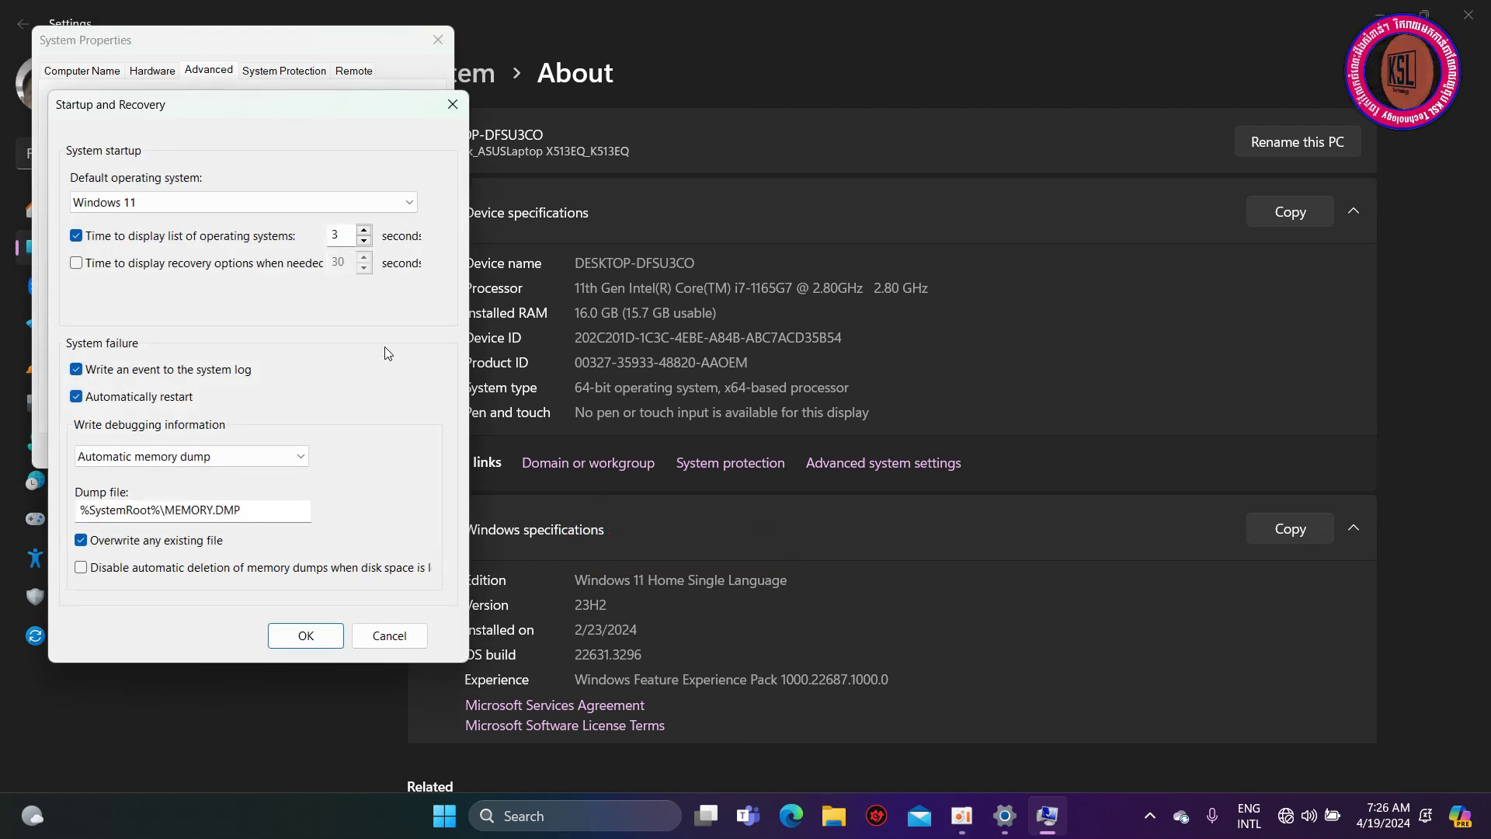
Disable system log event writing and automatic restart on system failure, set debugging information to (none), and close System Properties
click(84, 372)
click(81, 397)
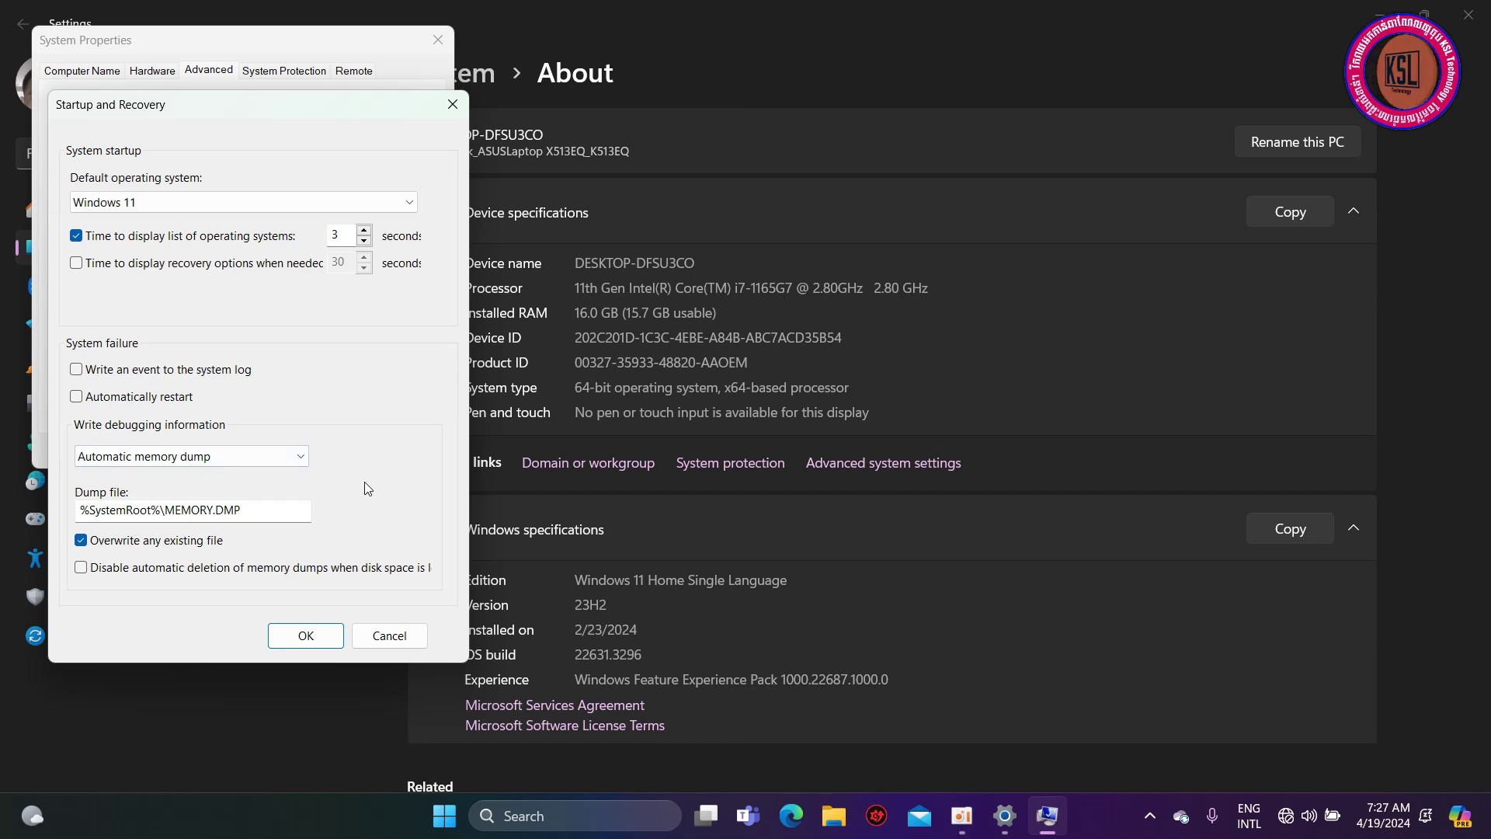
click(305, 456)
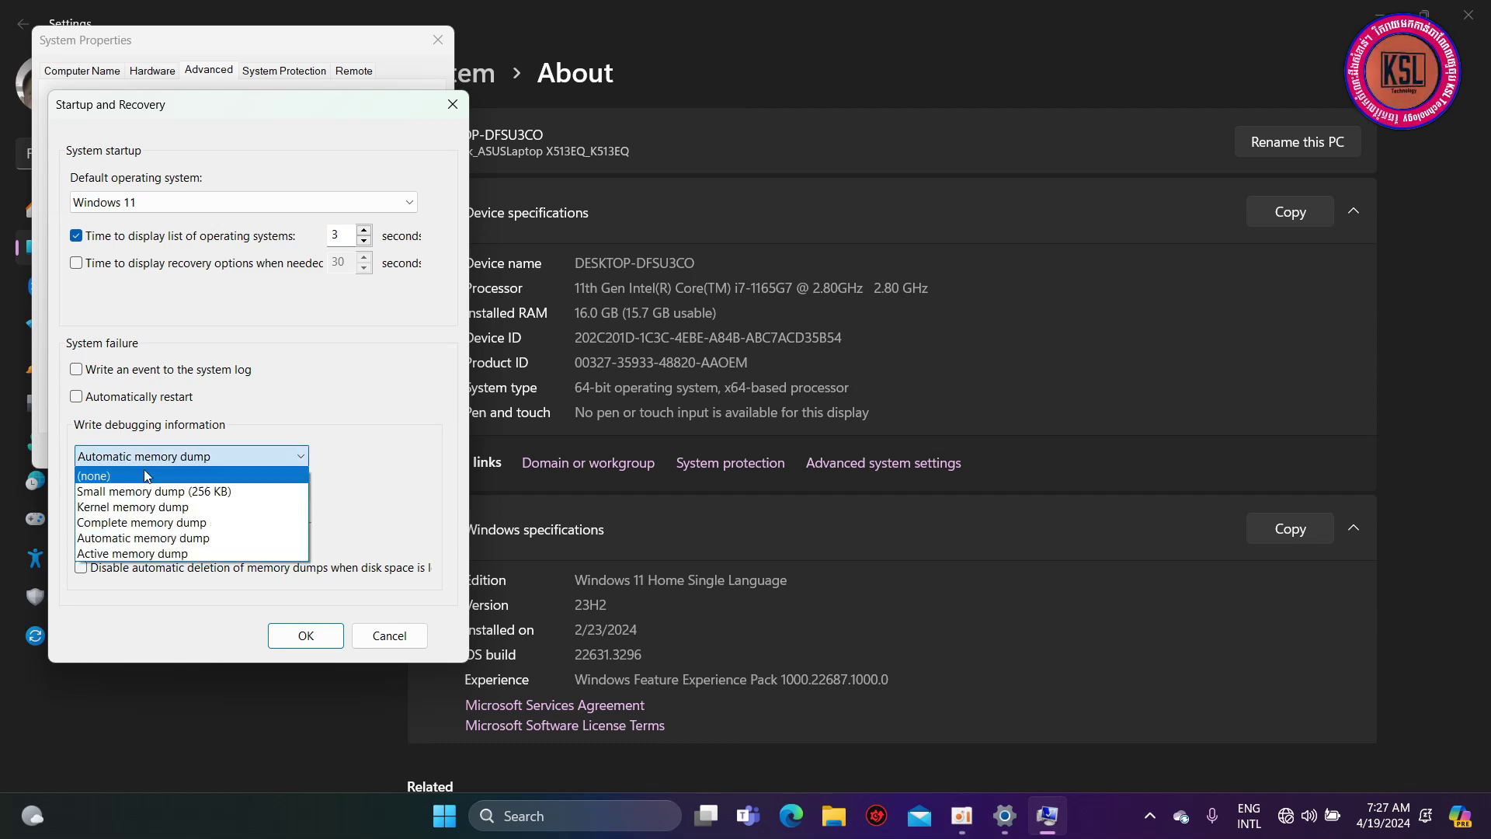
click(121, 477)
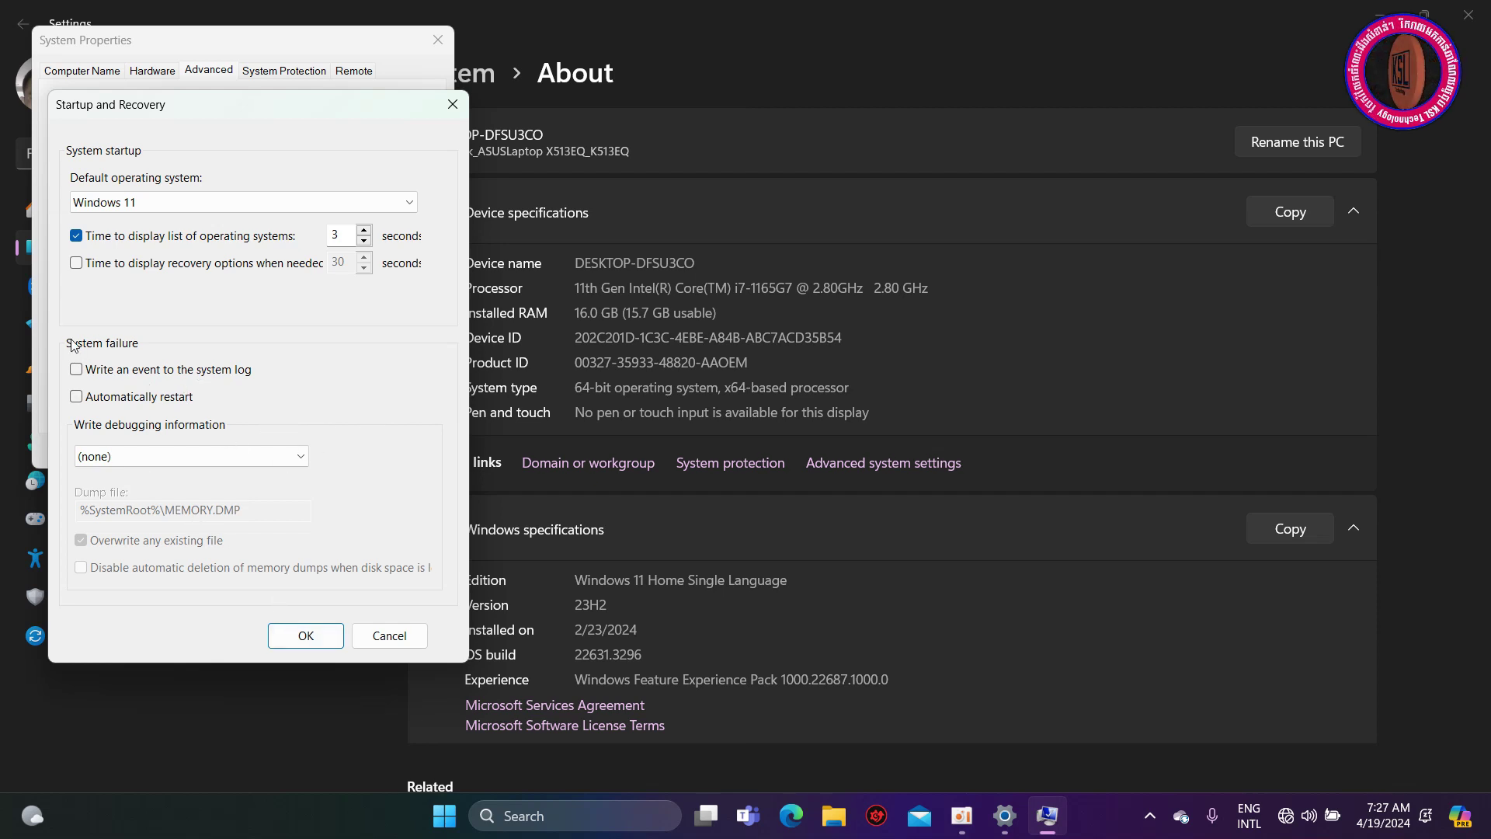
click(321, 636)
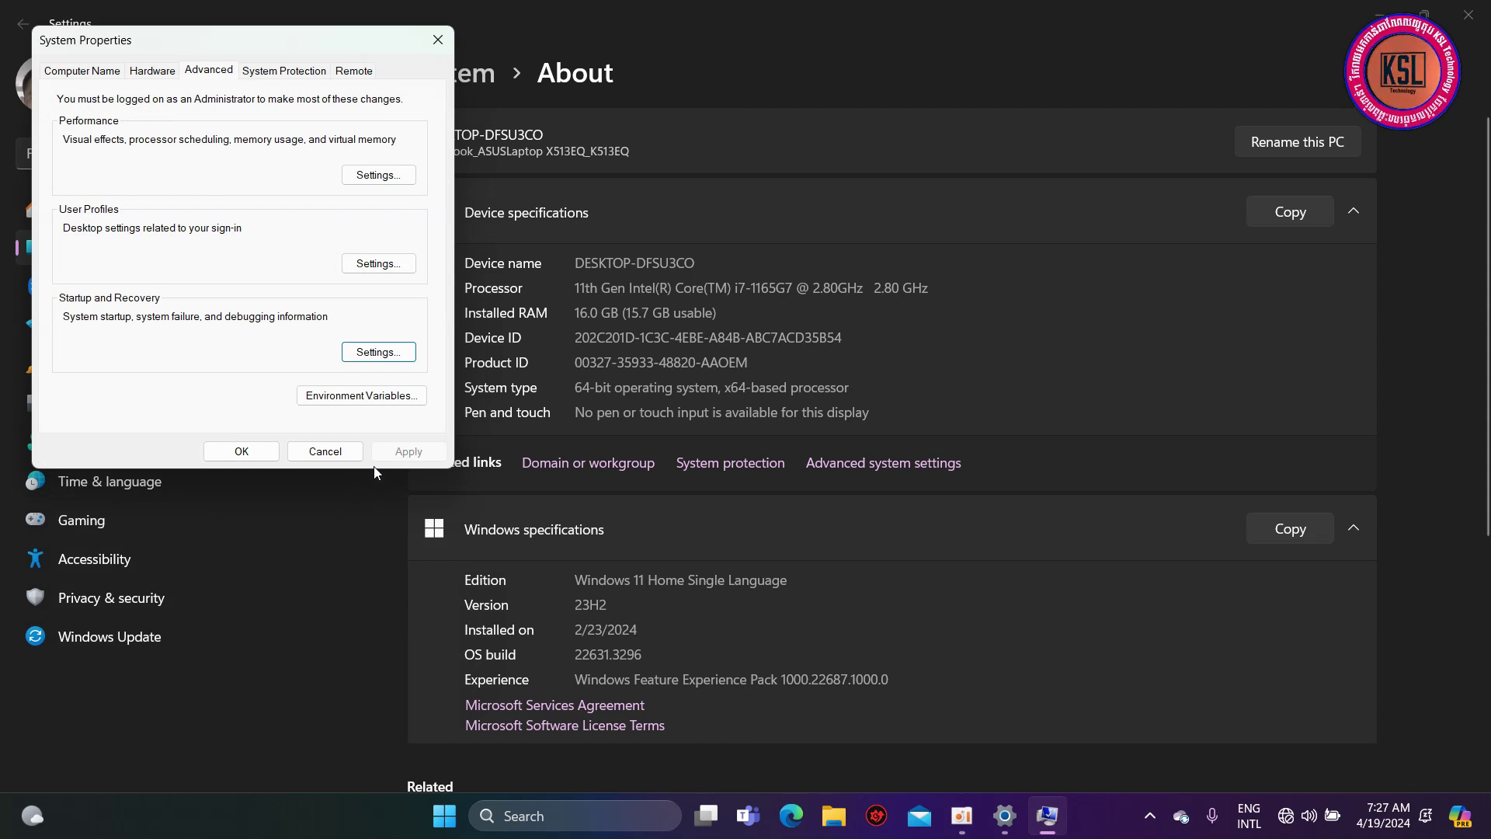
key(Escape)
Open the System Protection configuration for Local Disk (C:)
scroll(1059, 260, down, 2)
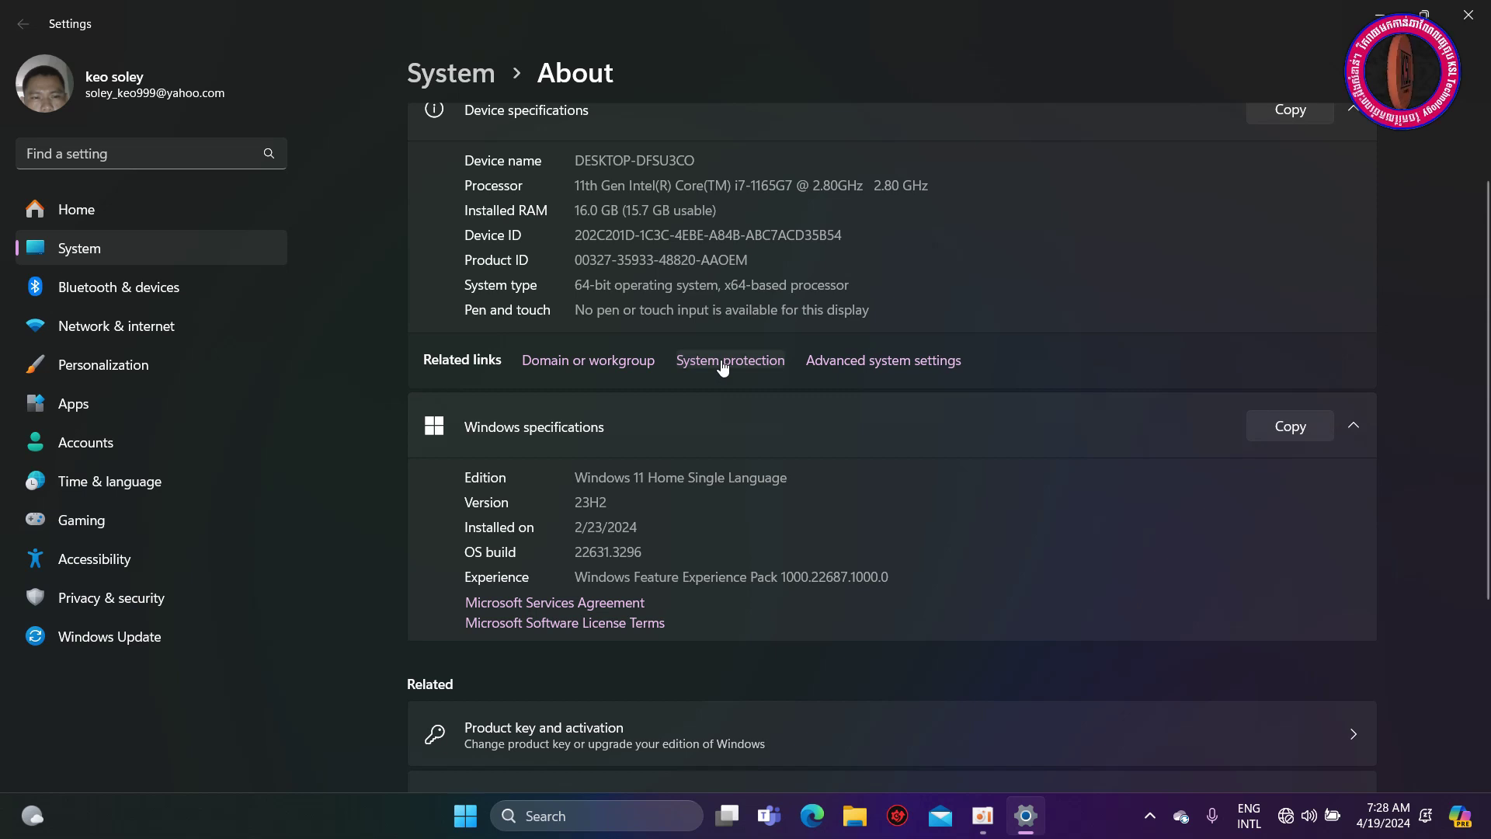
click(723, 362)
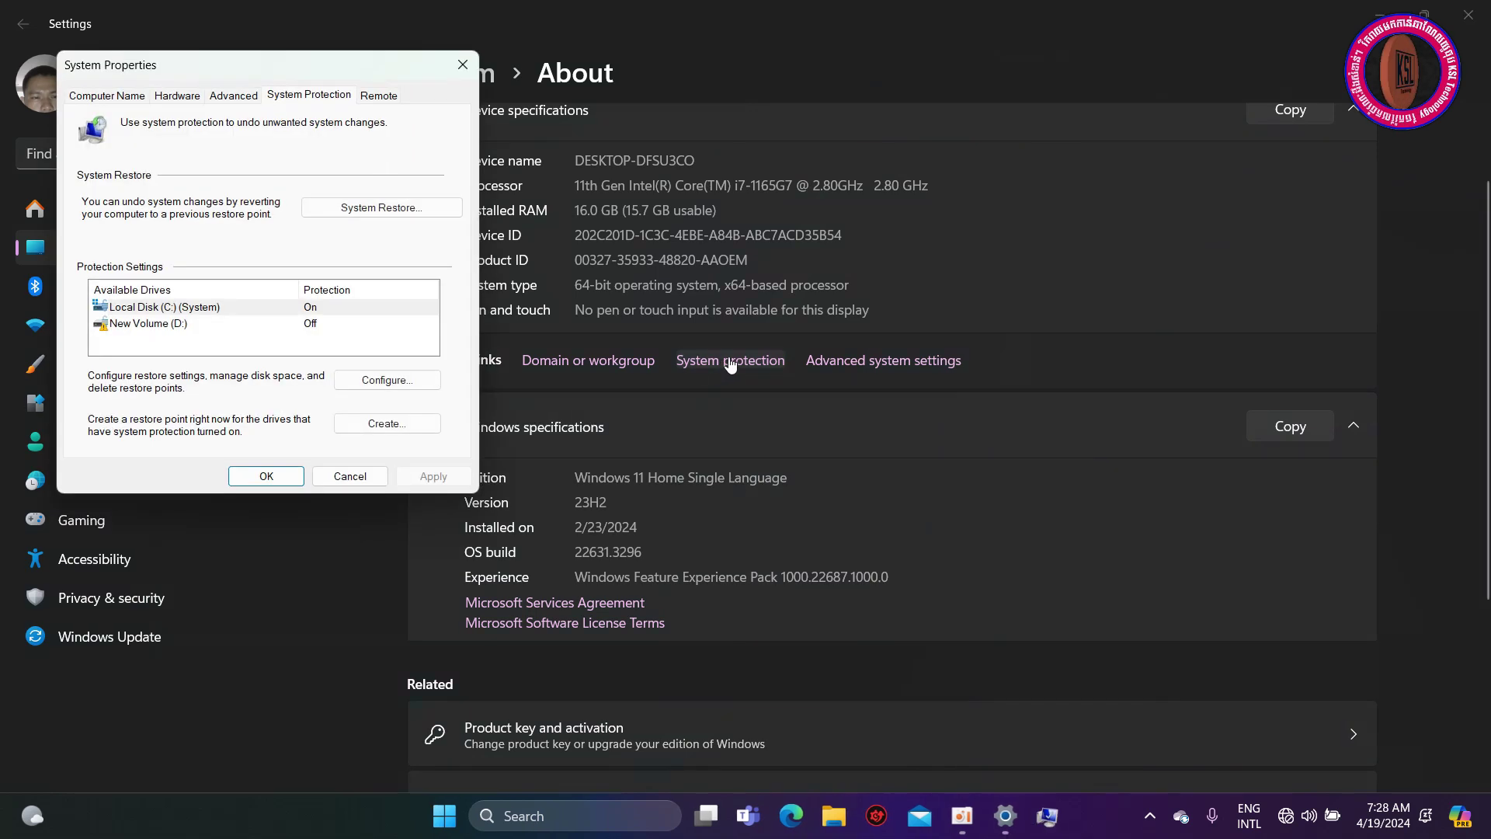
click(176, 310)
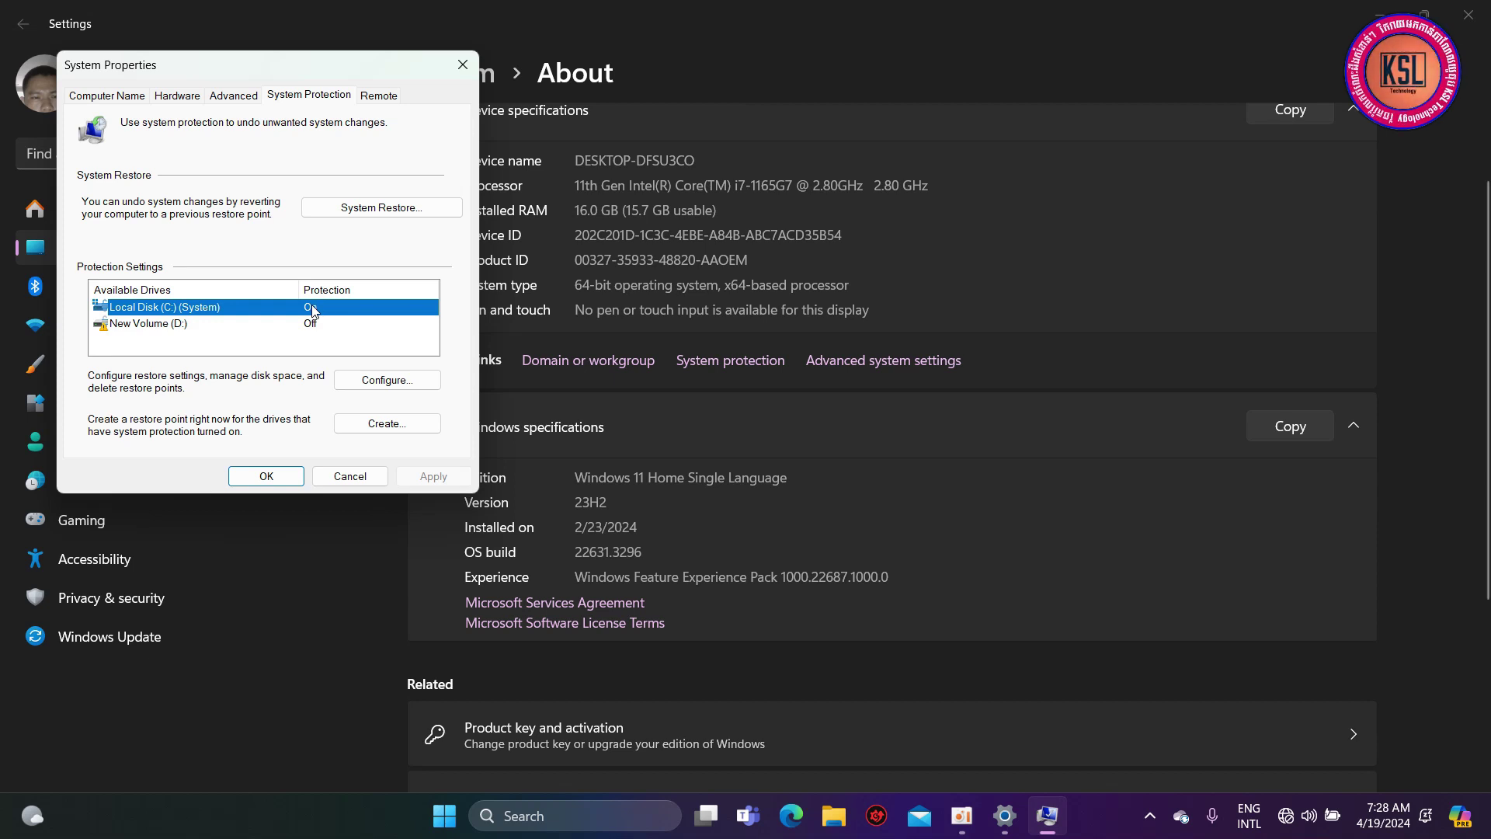
click(387, 380)
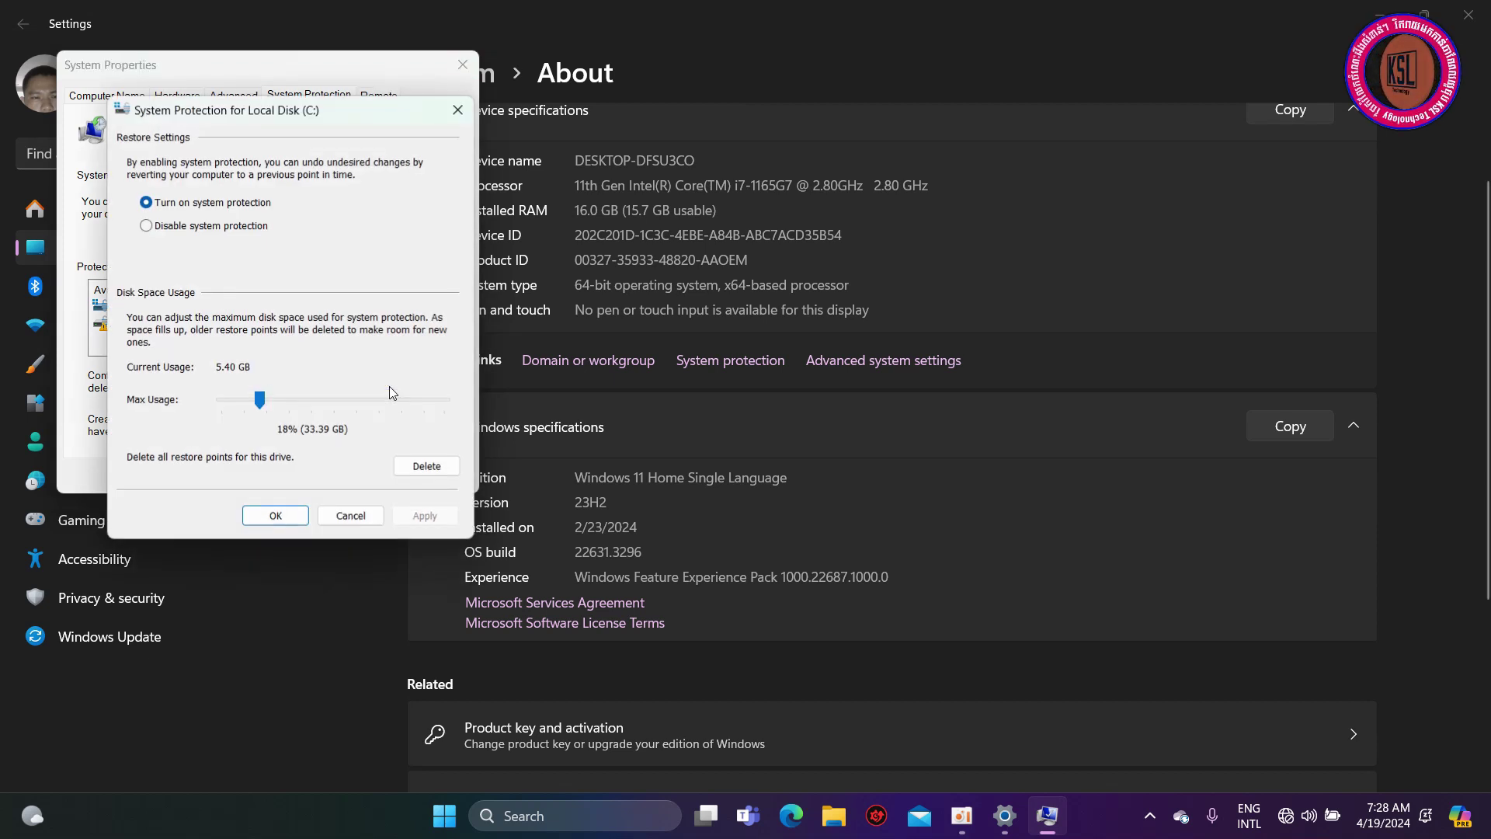
Turn on system protection for Local Disk (C:) with a maximum usage of 18% (33.39 GB) and apply it
click(151, 227)
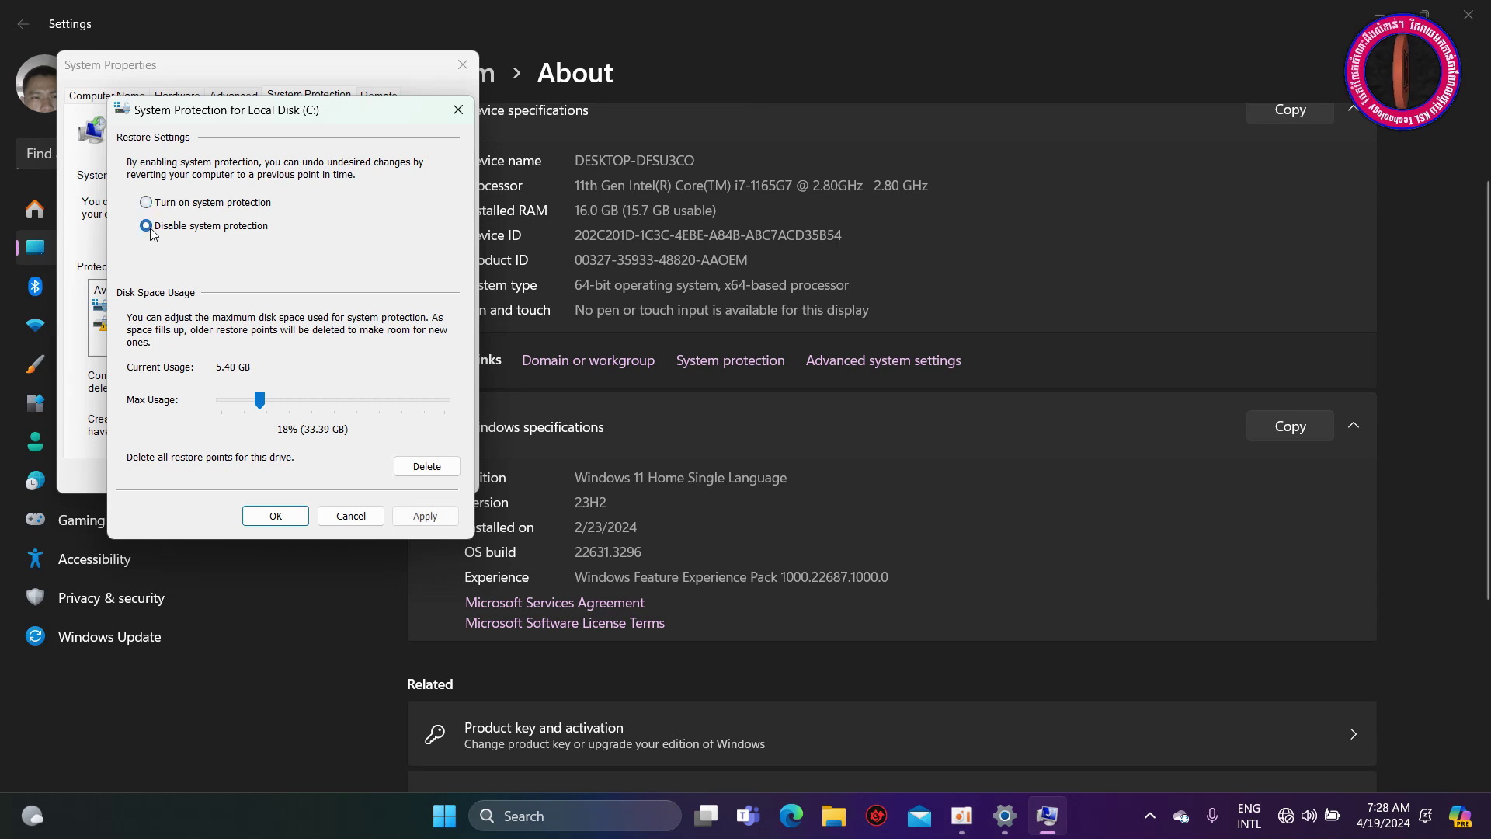
click(147, 204)
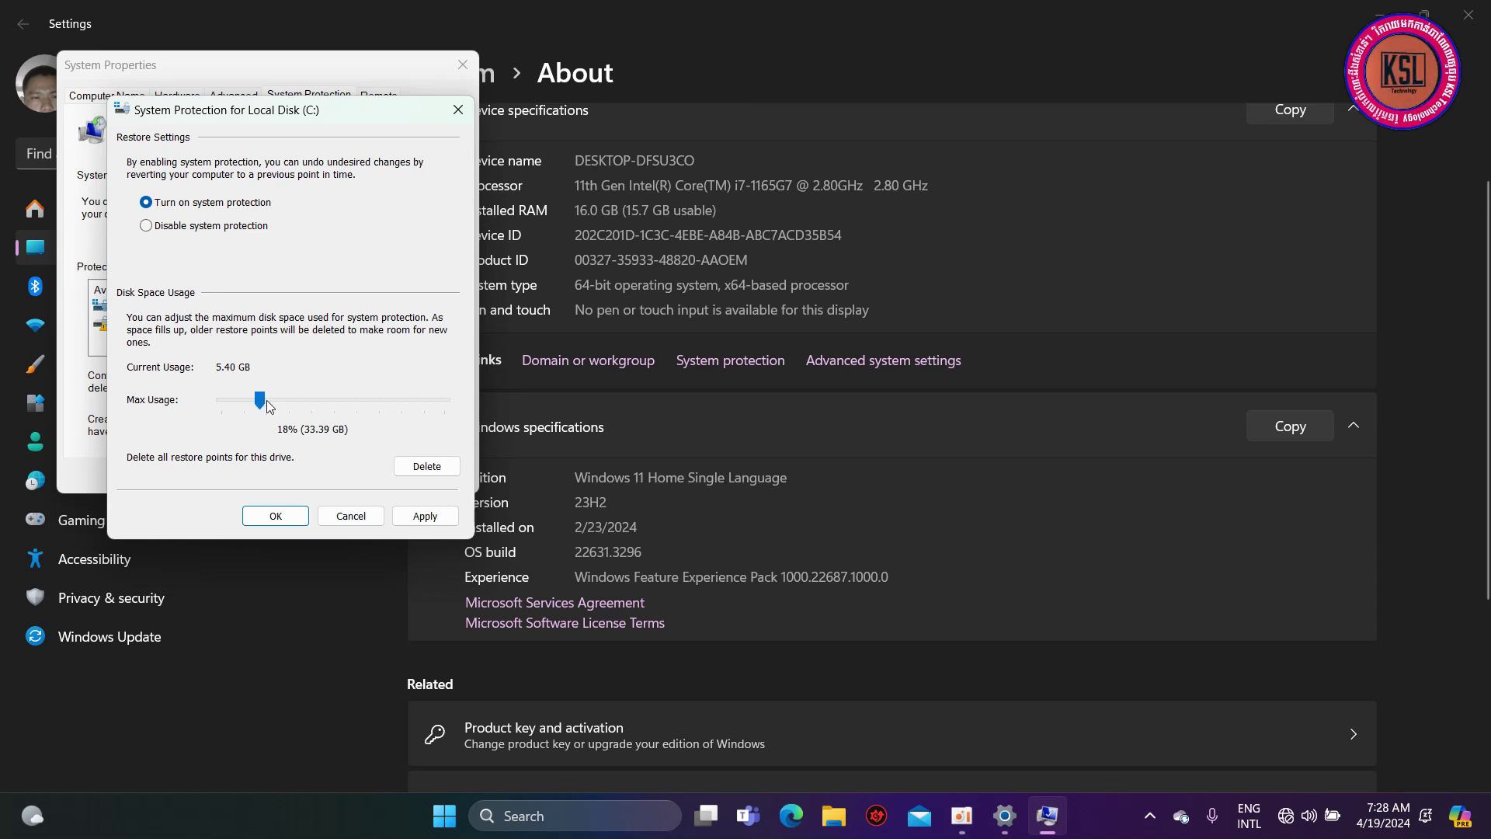
drag(384, 403, 260, 401)
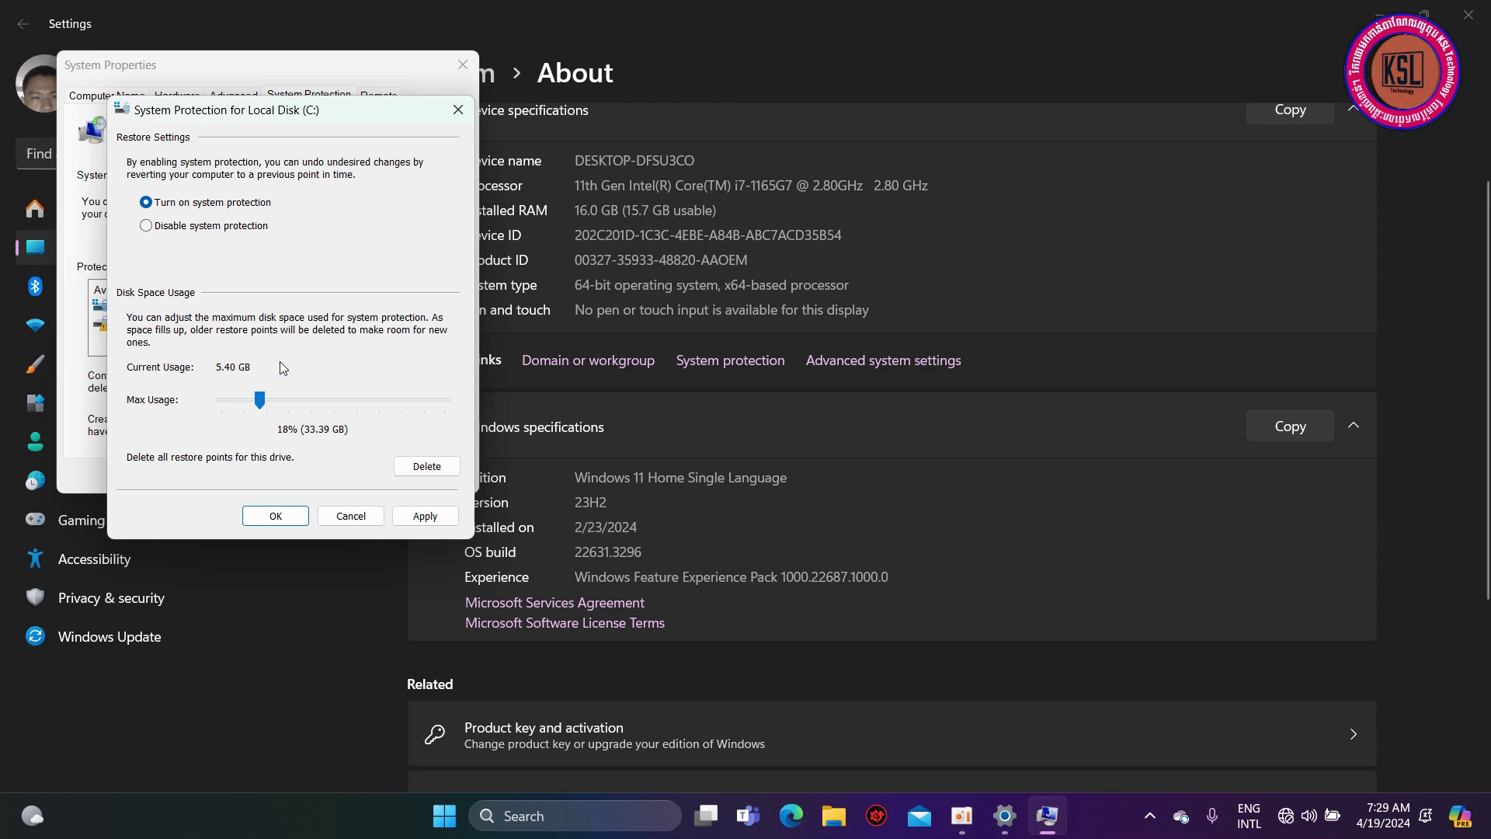
click(261, 400)
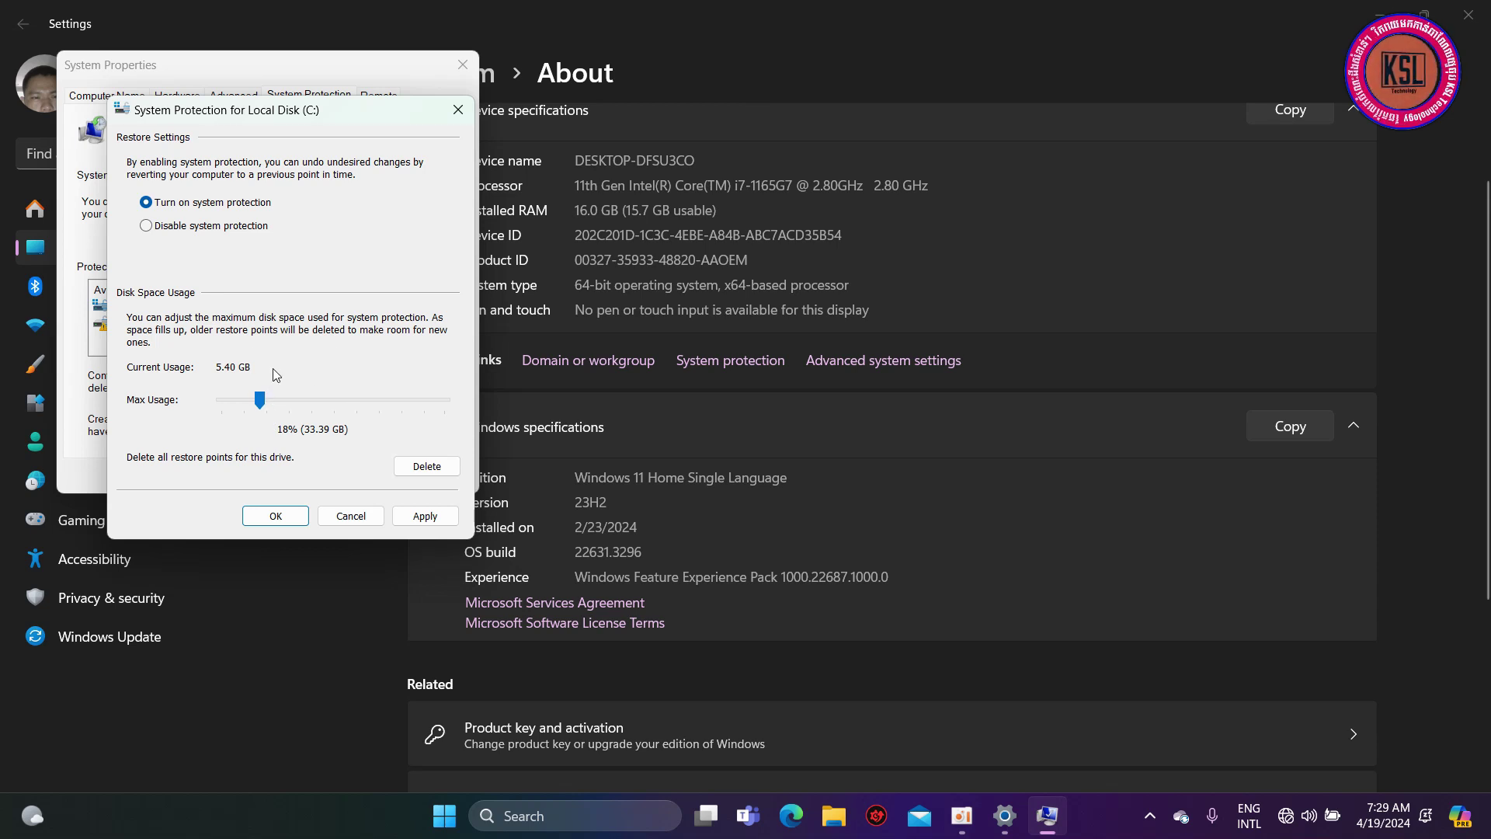
click(431, 518)
click(275, 516)
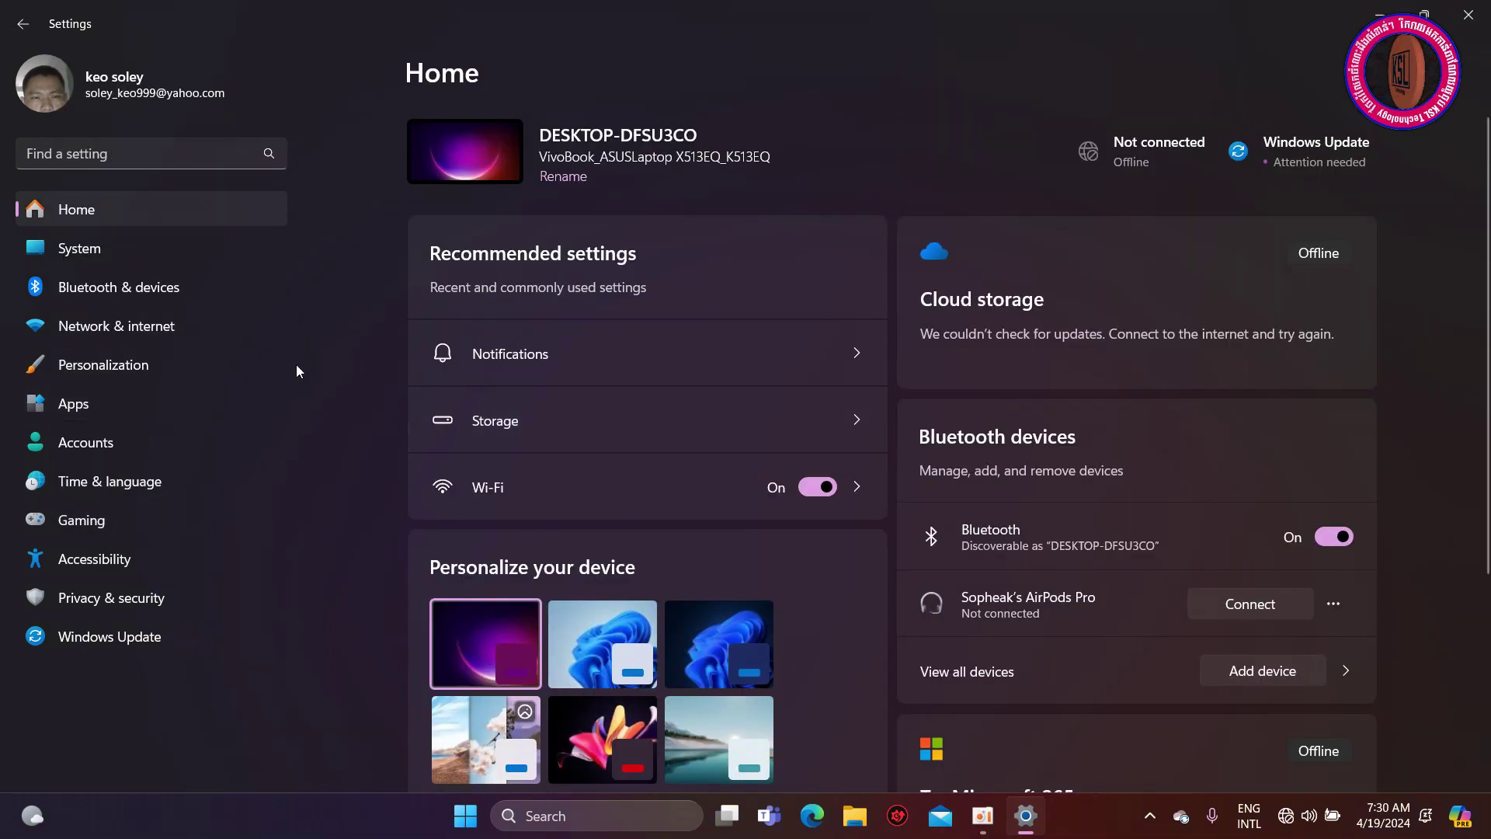
Turn off notifications from apps and other senders in the system settings
click(73, 247)
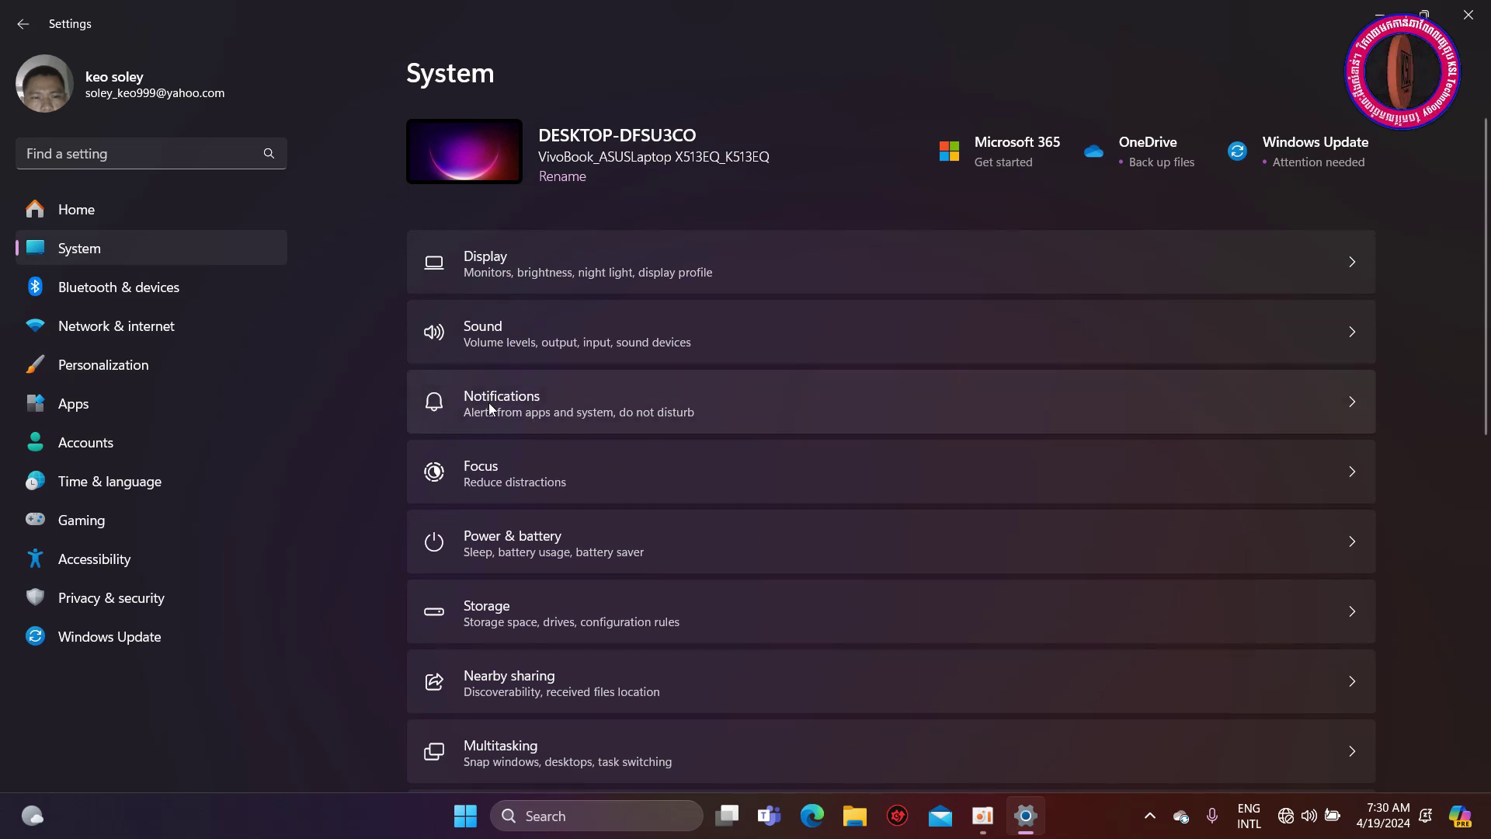
click(521, 402)
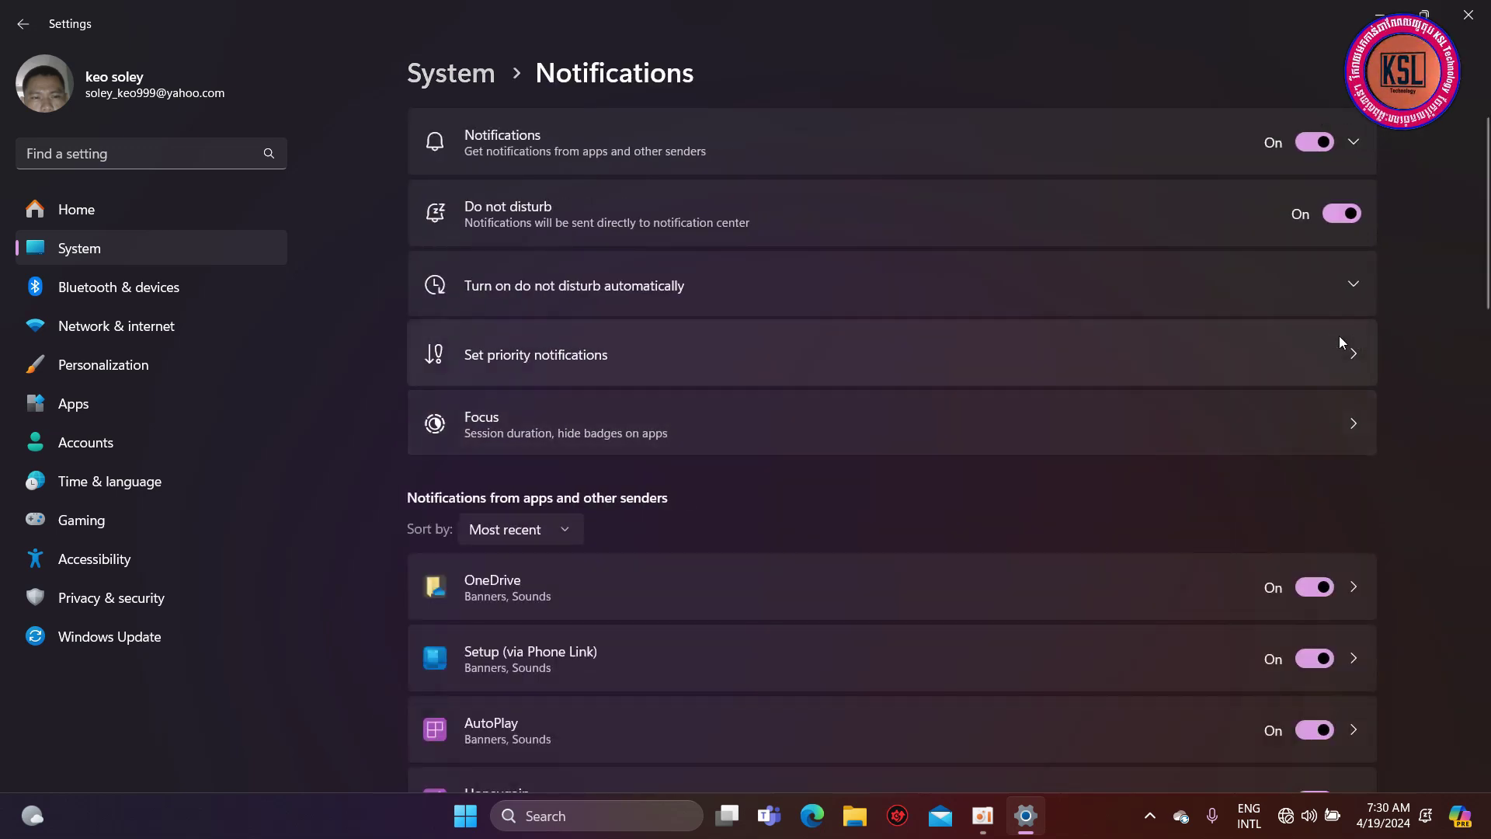
click(1317, 144)
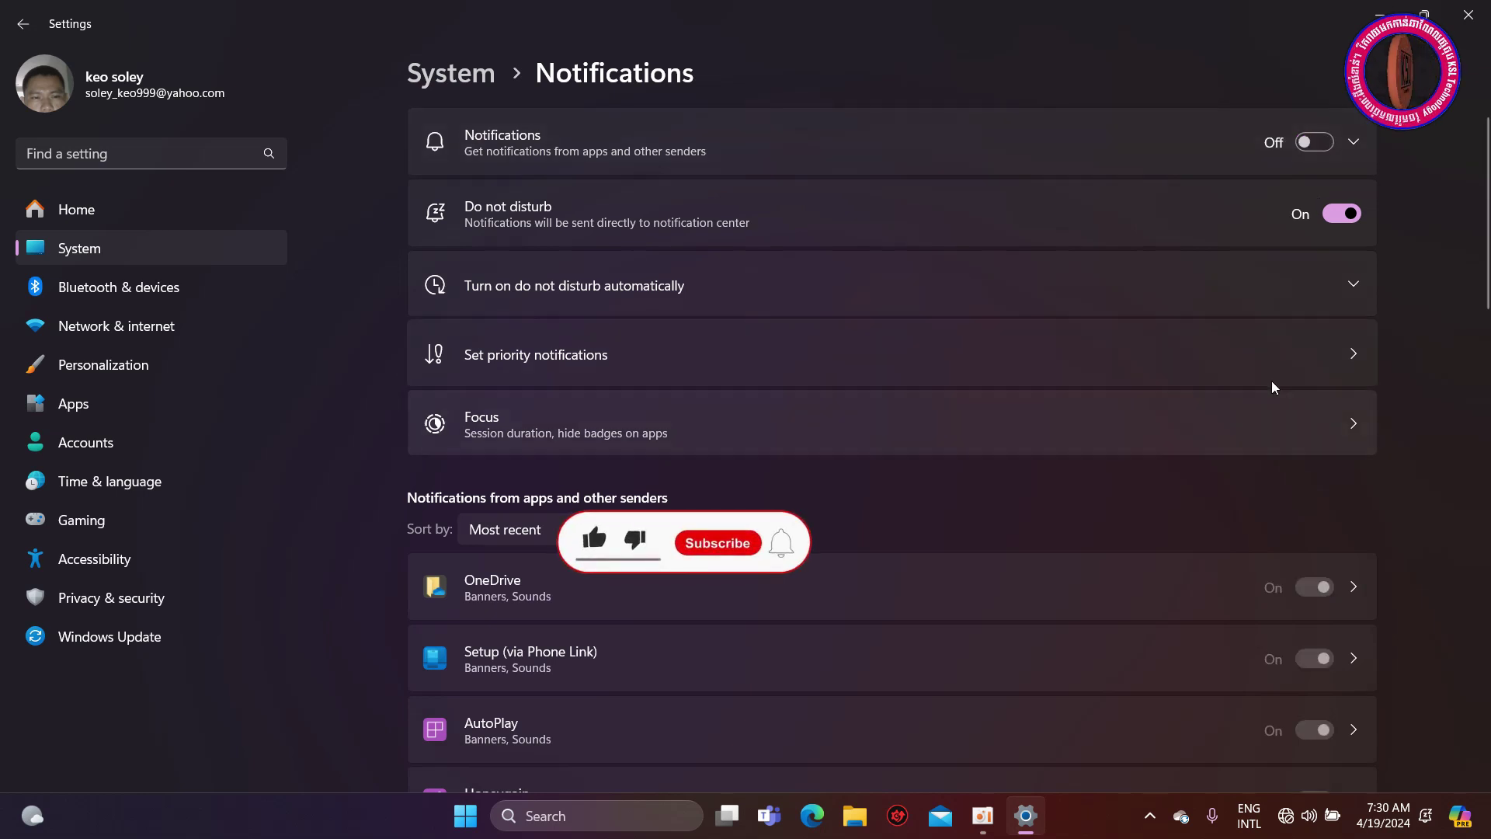
Look through the notification settings of the individual apps and the do not disturb options
scroll(1022, 525, down, 4)
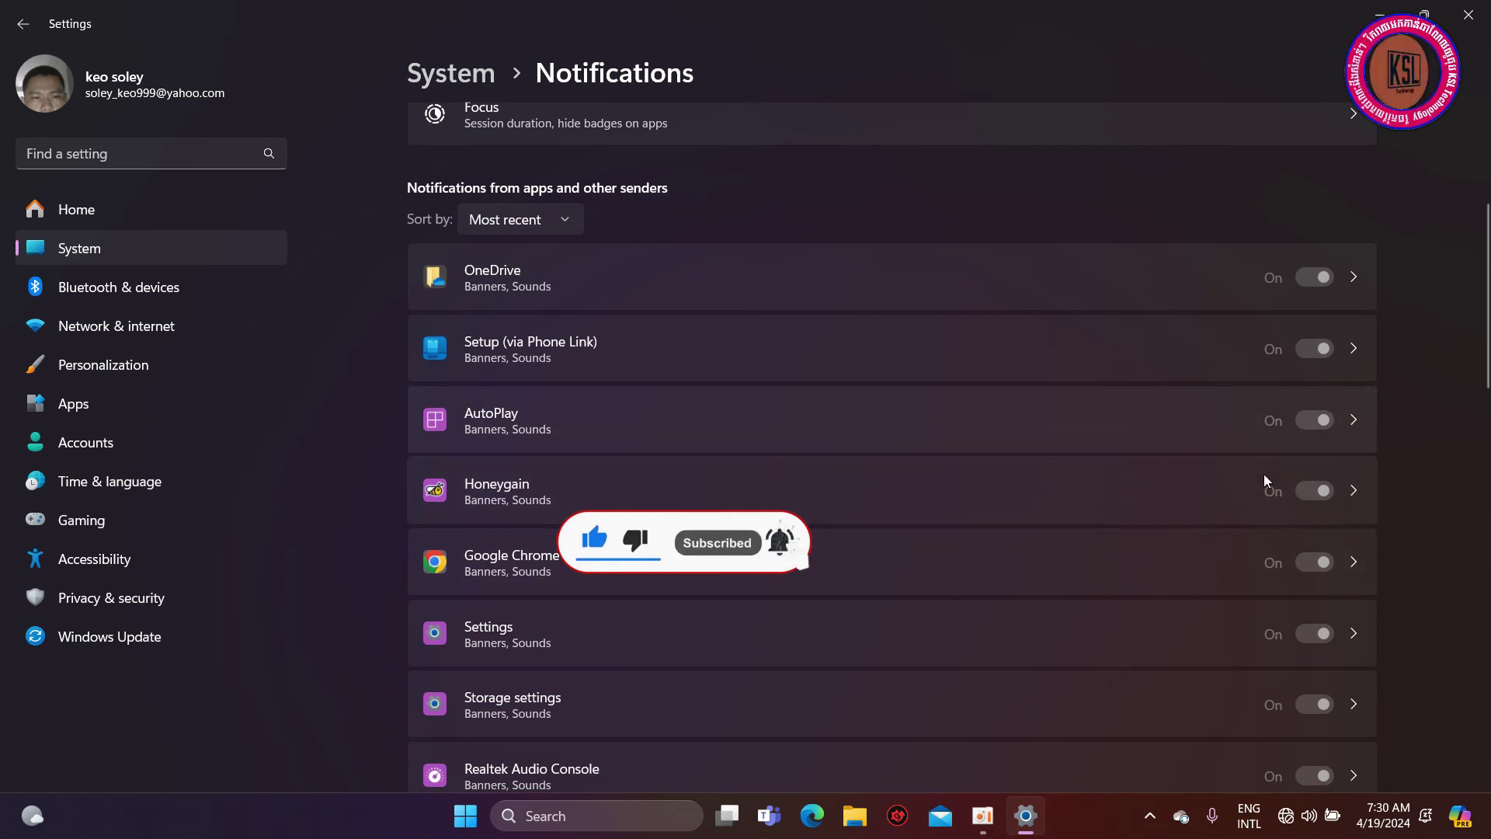
scroll(1191, 365, up, 1)
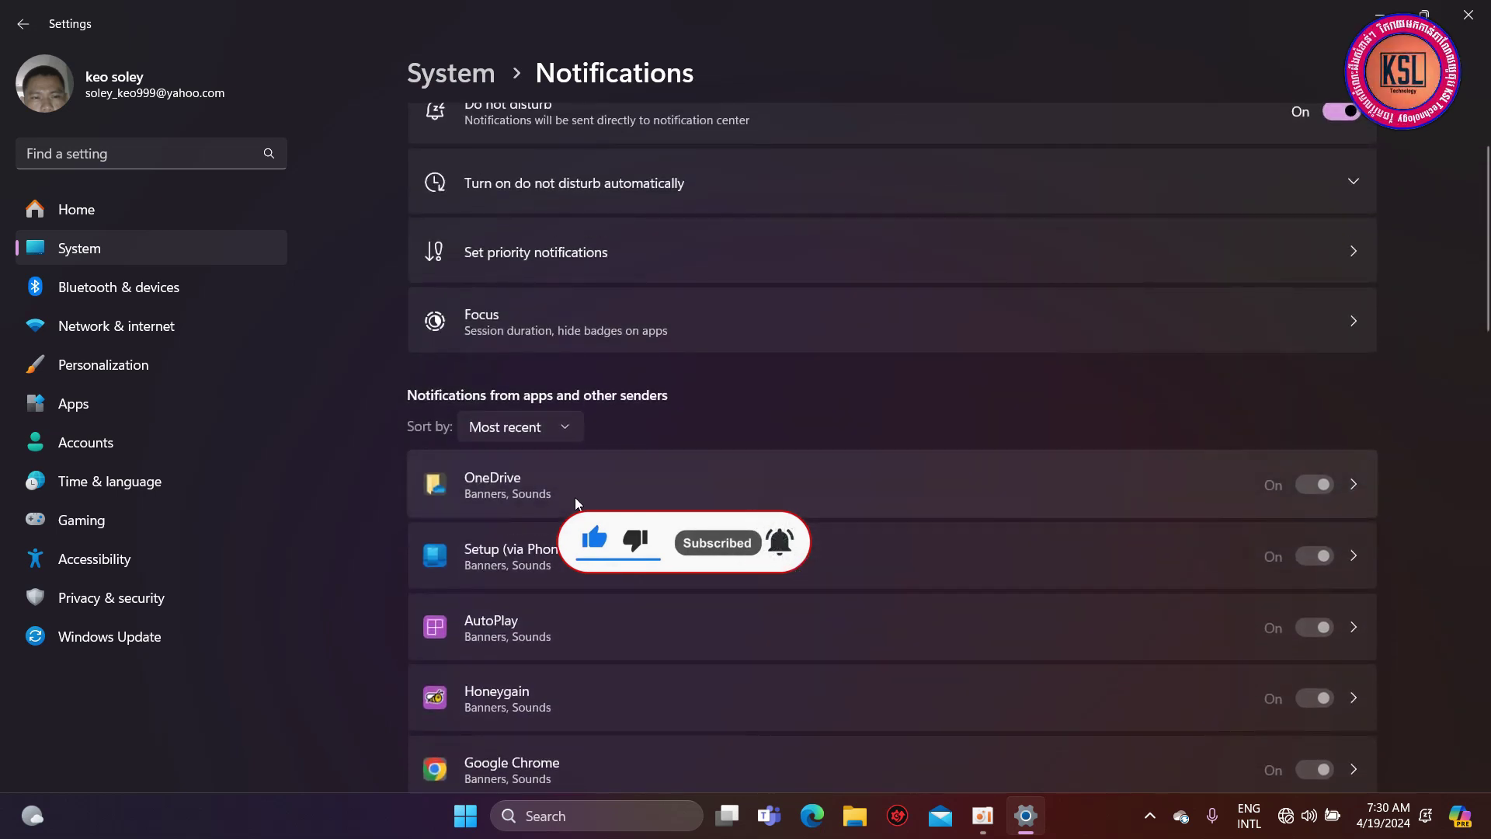
scroll(590, 635, down, 2)
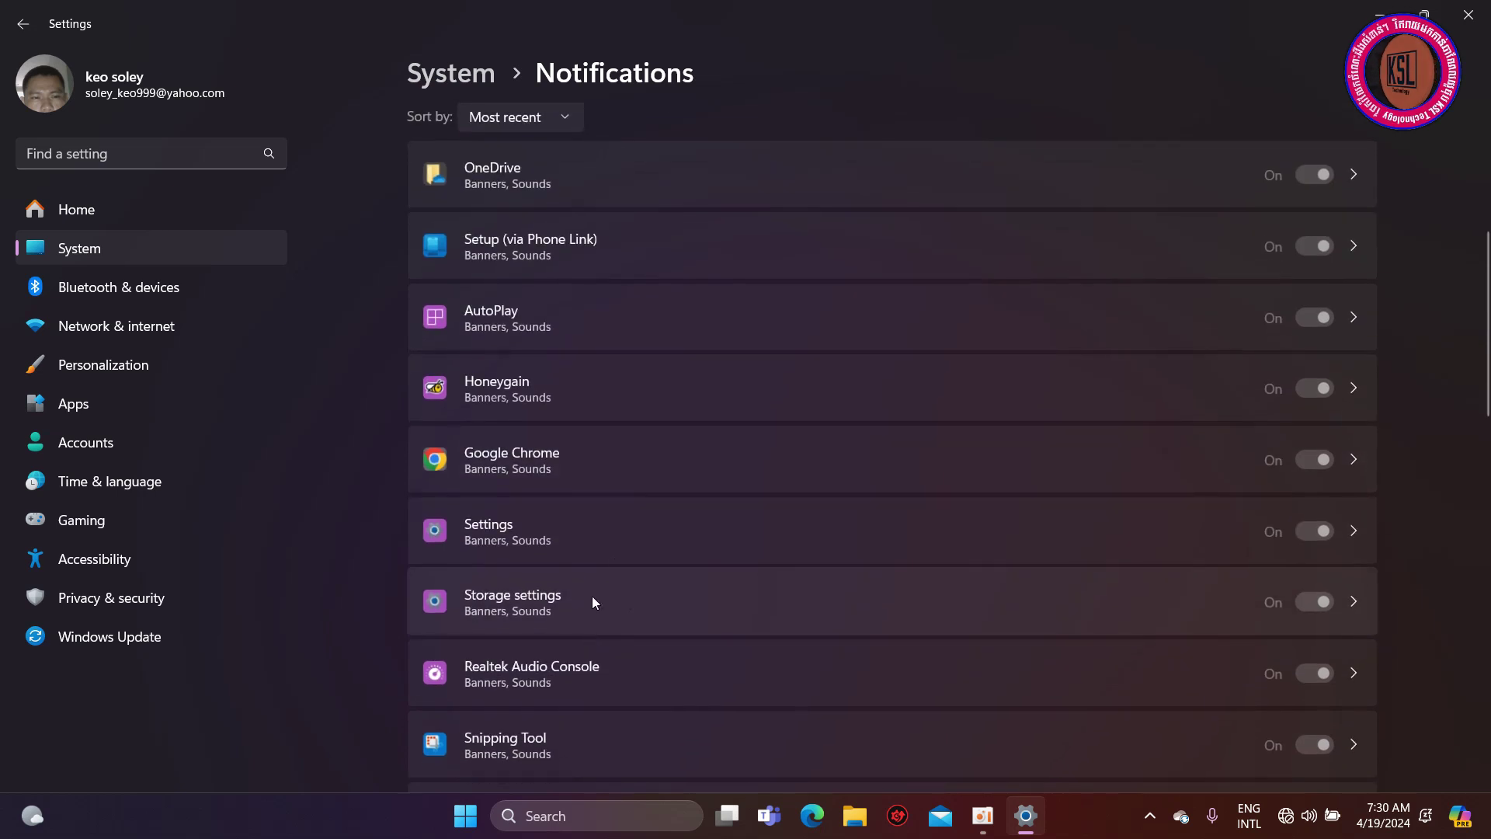
scroll(815, 555, down, 2)
scroll(925, 636, up, 6)
scroll(872, 451, up, 1)
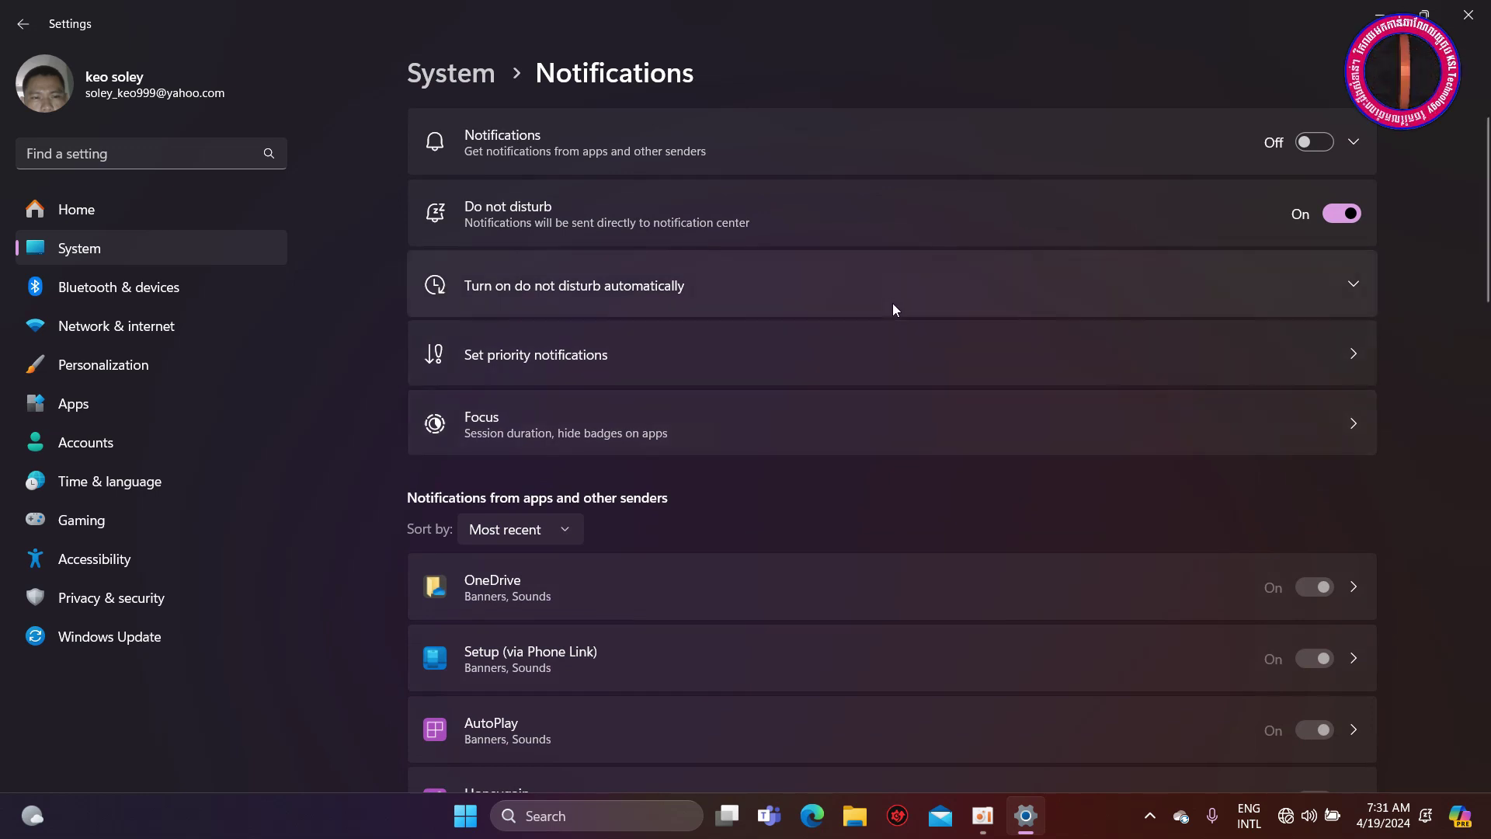
scroll(745, 552, down, 4)
scroll(741, 513, up, 4)
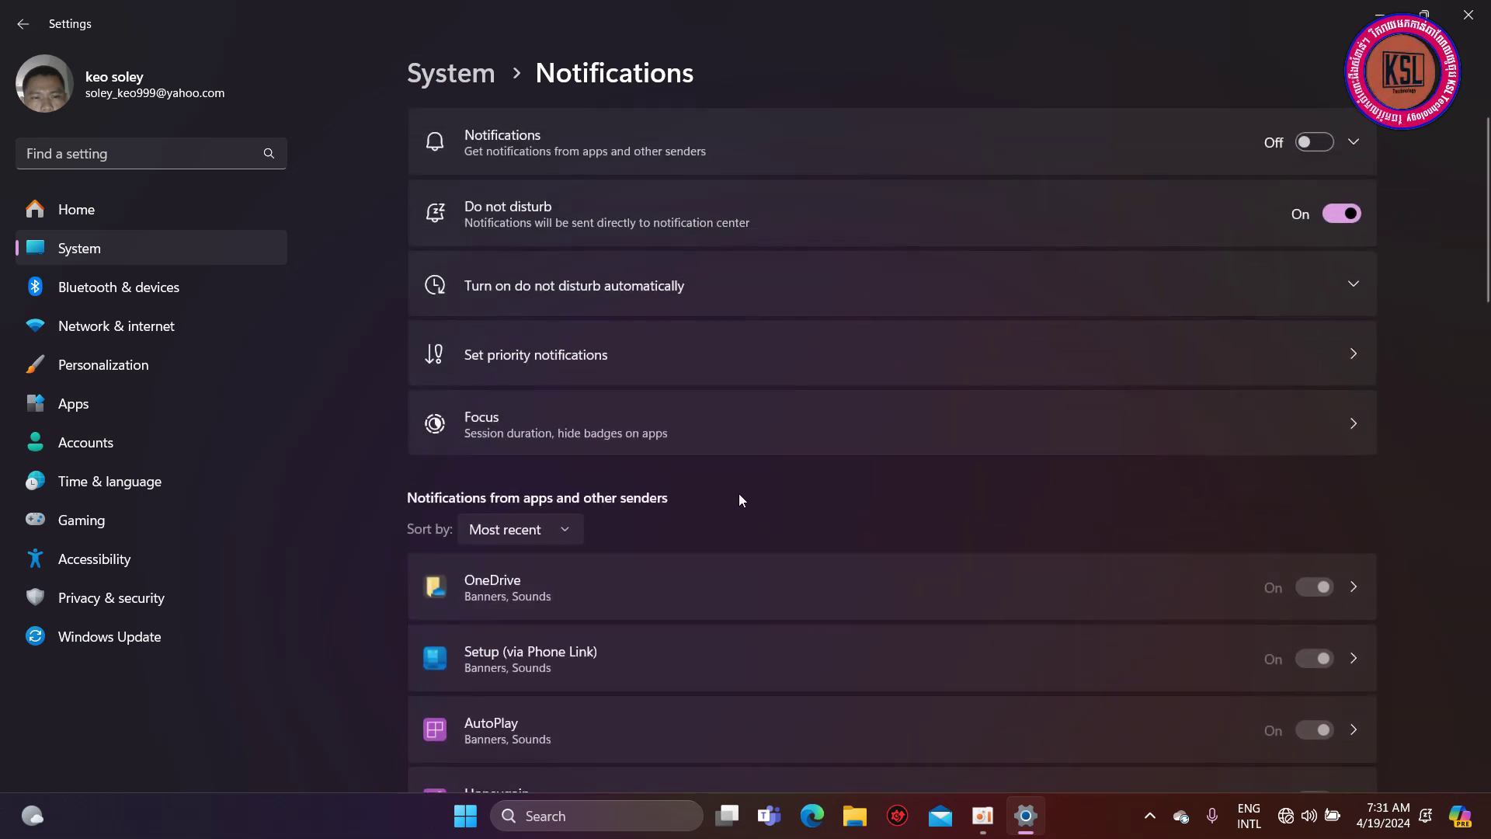
Turn off transparency effects in the personalization color settings
click(134, 367)
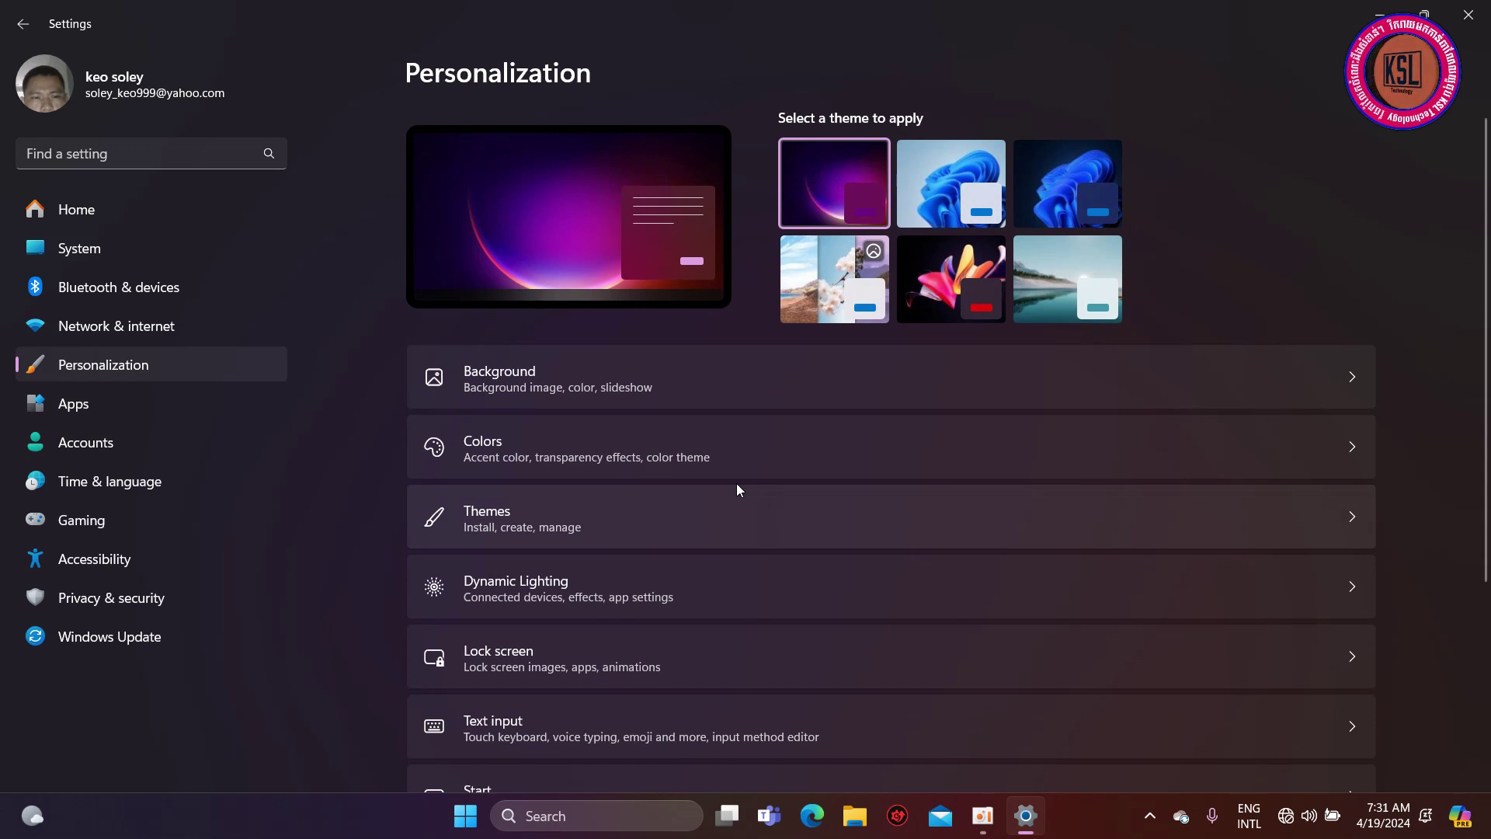
click(1014, 444)
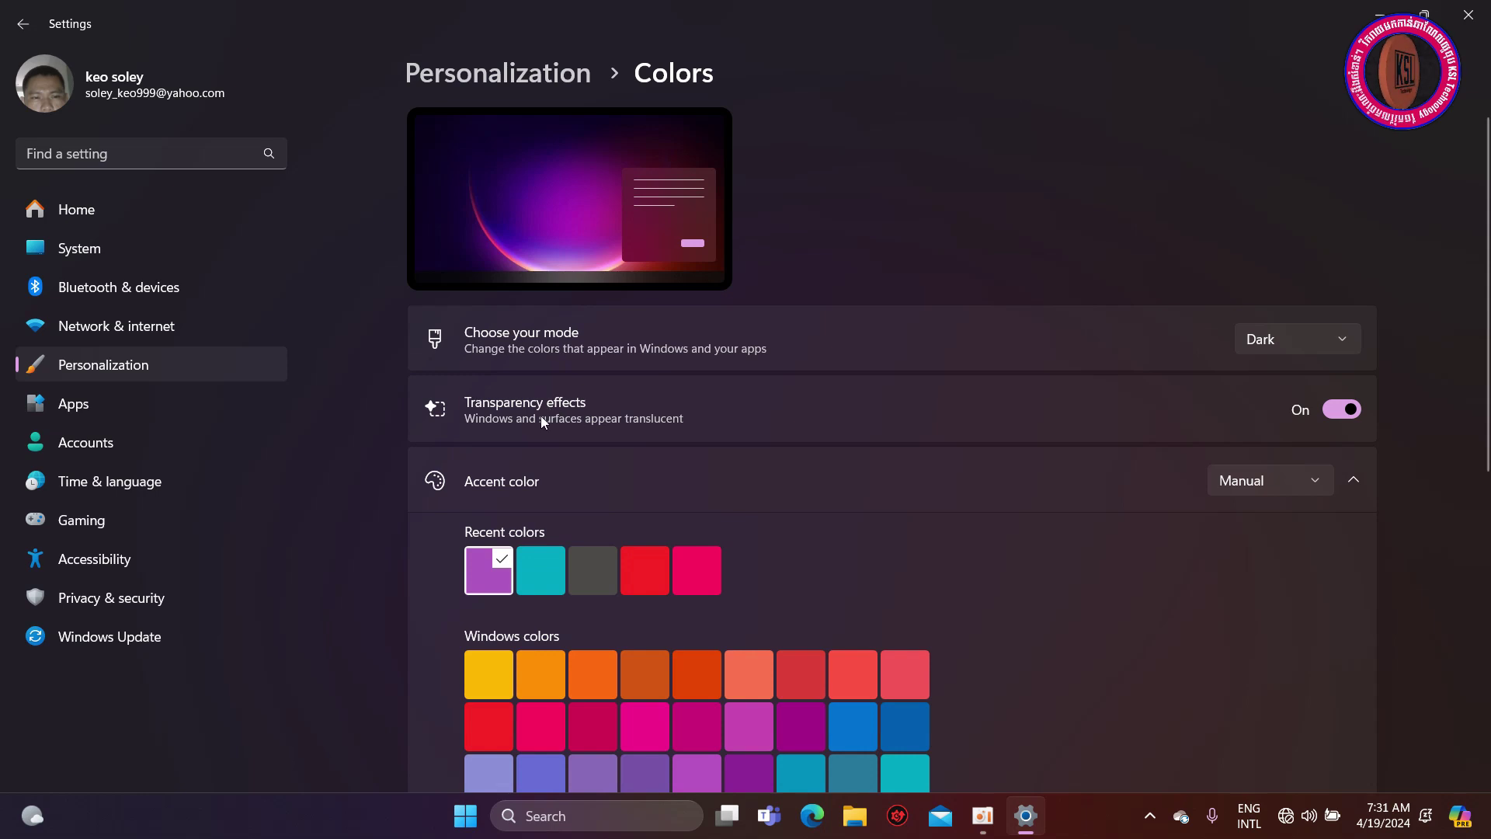
click(1344, 411)
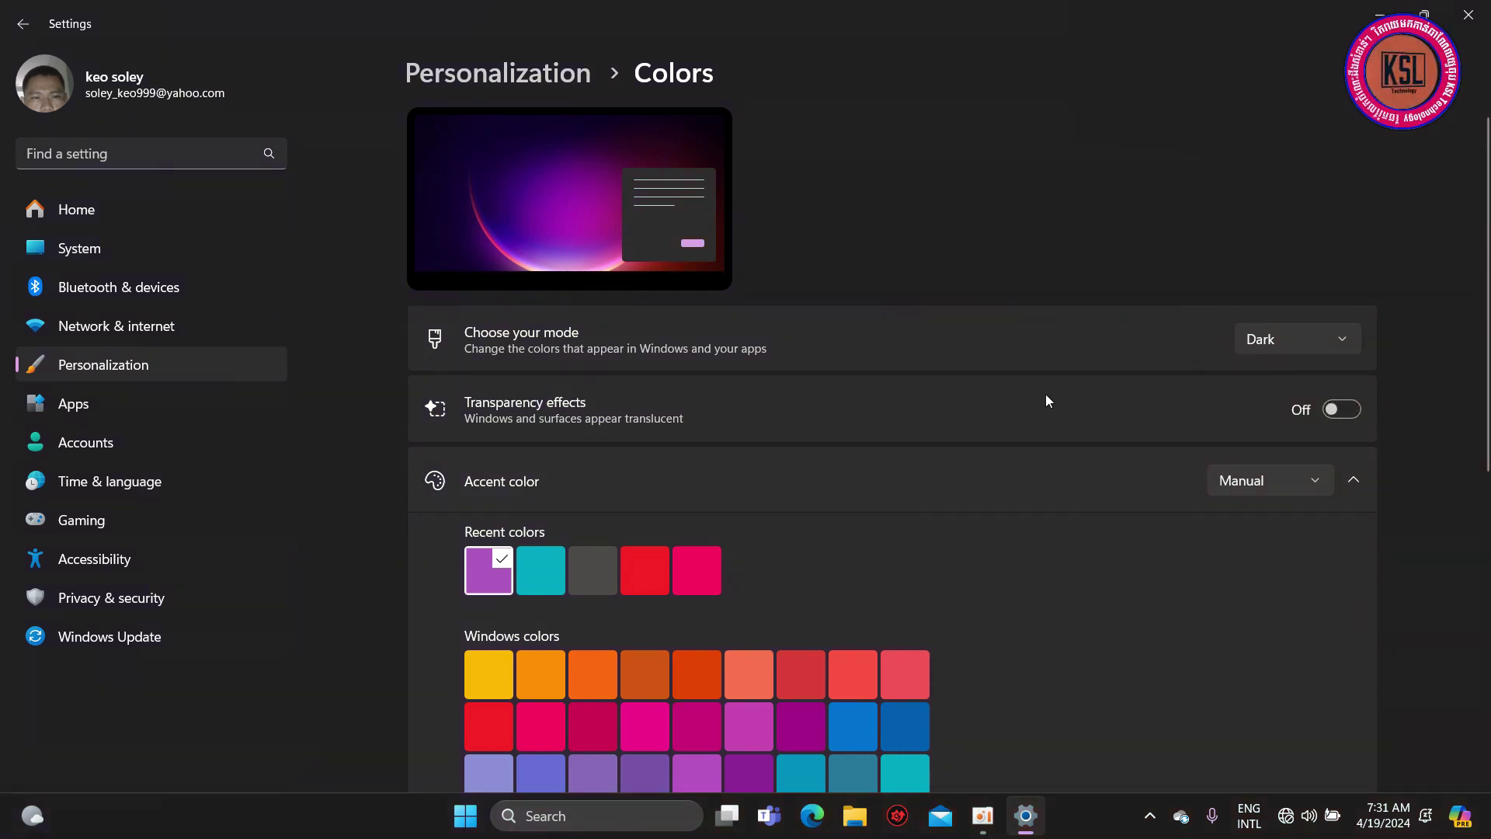
scroll(1218, 445, down, 6)
scroll(1231, 518, up, 6)
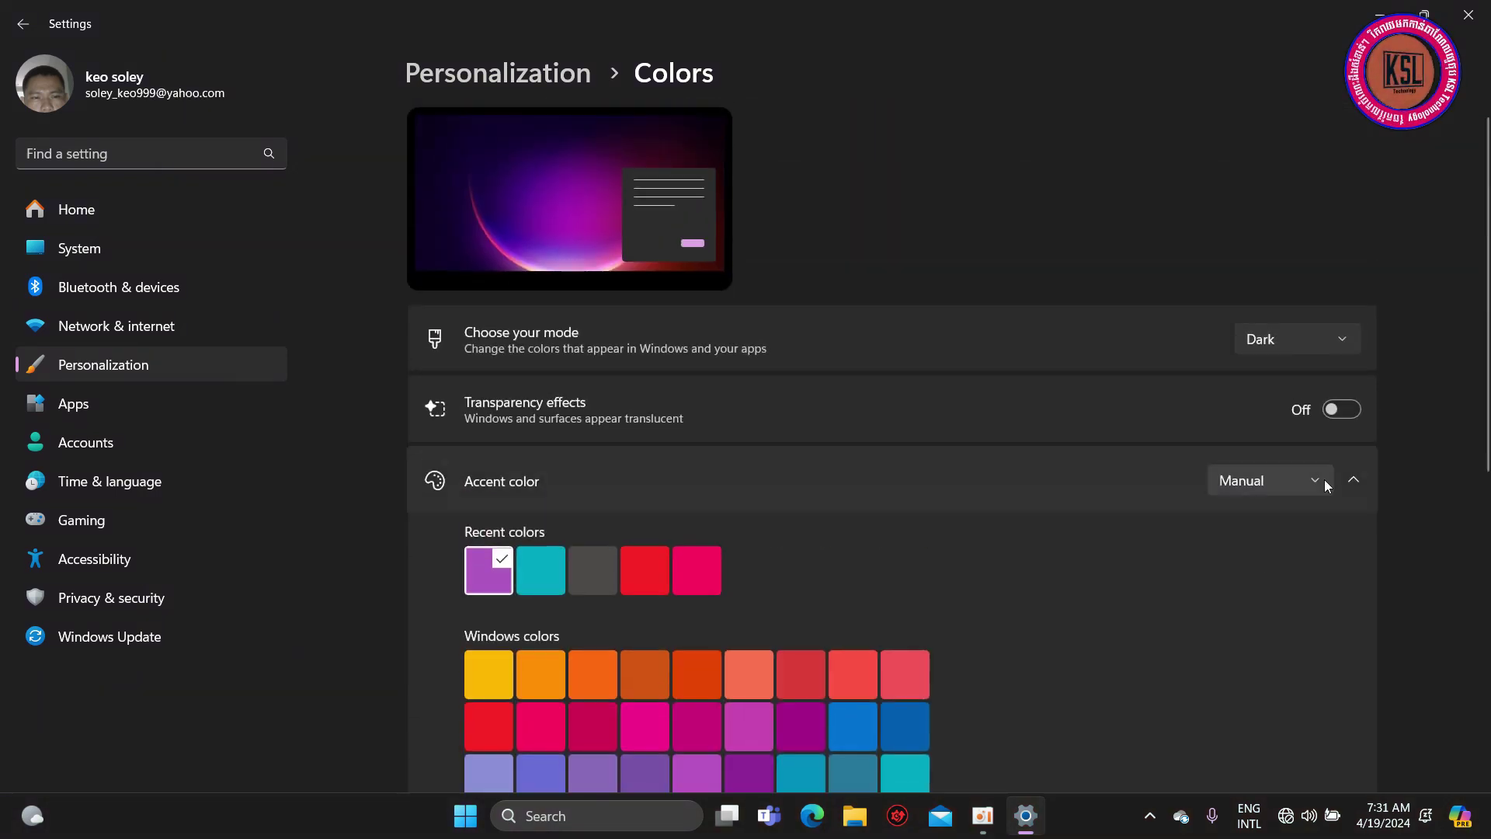
scroll(1270, 514, down, 6)
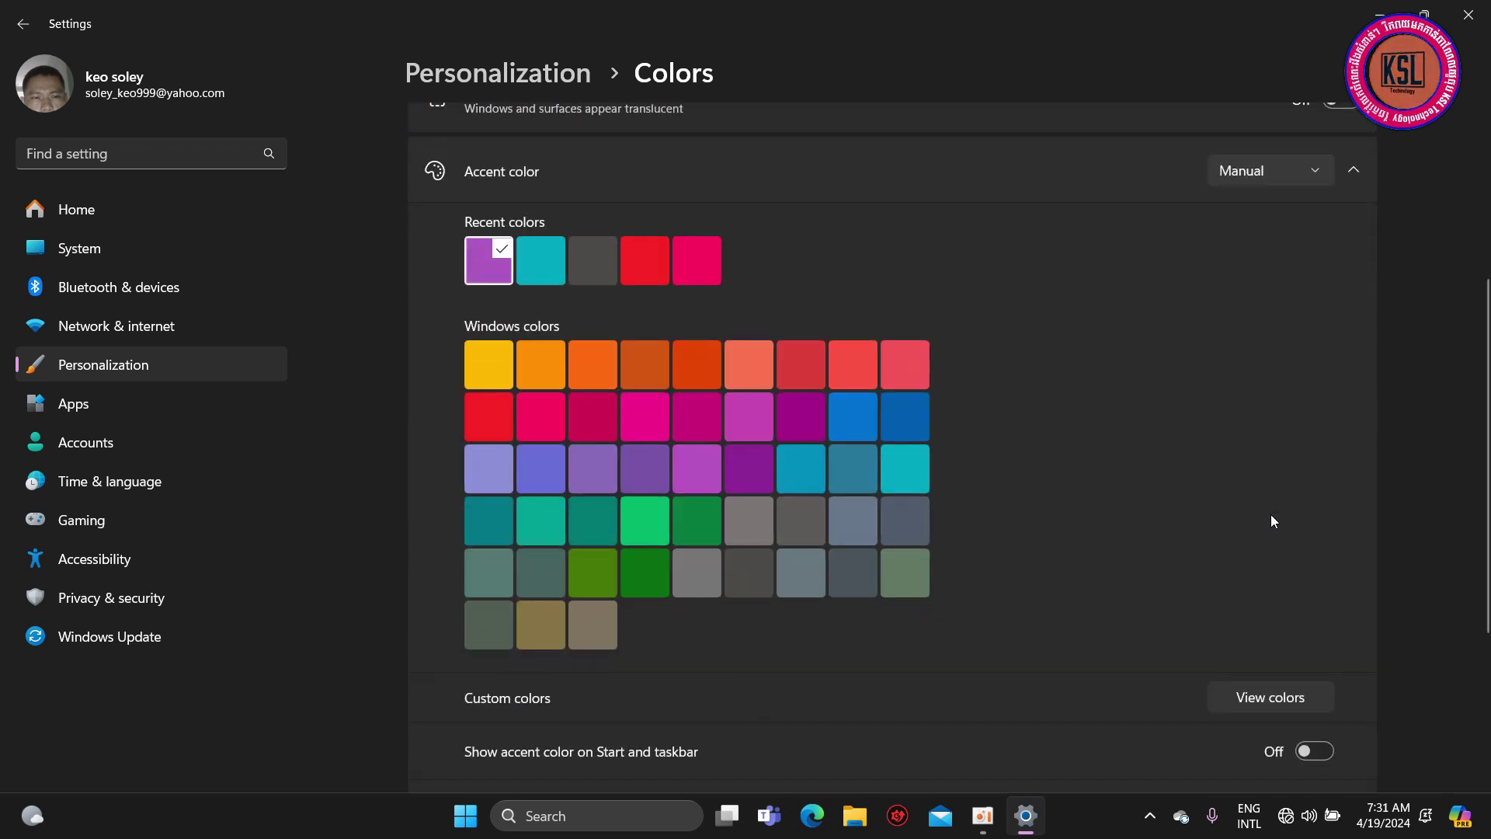
scroll(772, 469, up, 5)
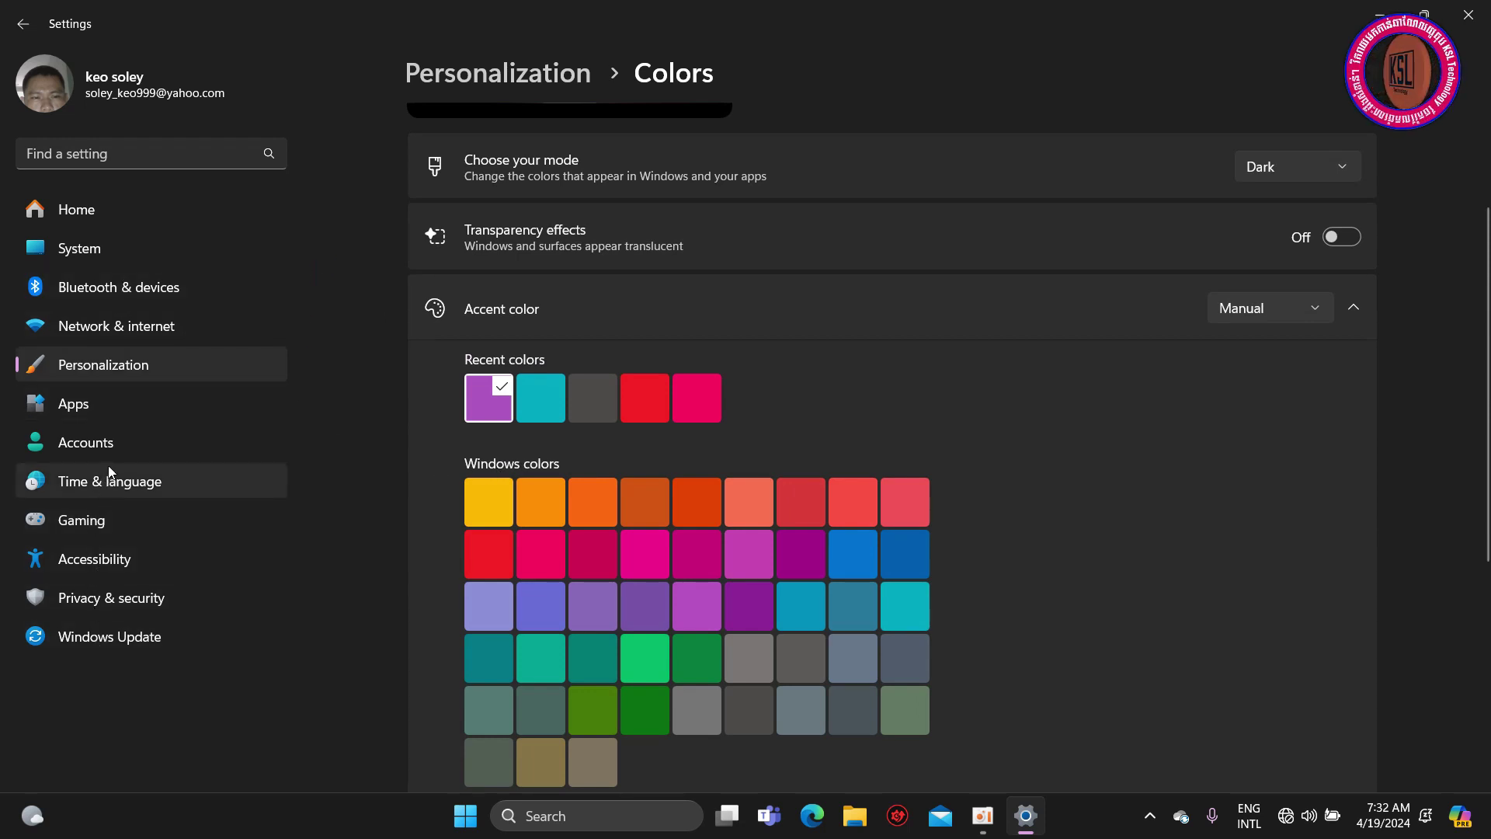
Turn off all five general privacy options: advertising ID, language list access, app launch tracking, suggested content and Settings notifications
click(151, 604)
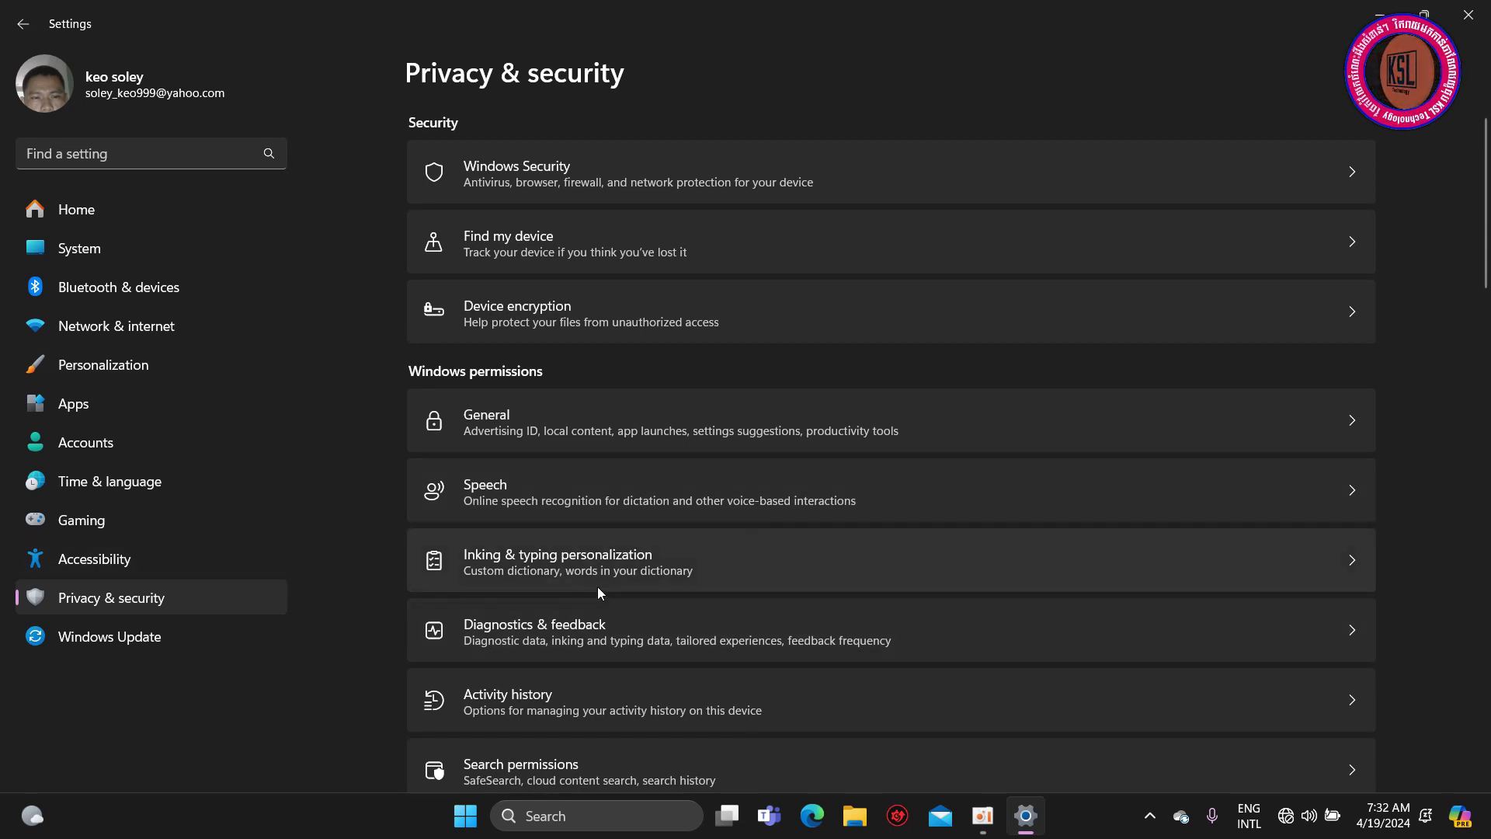
click(822, 432)
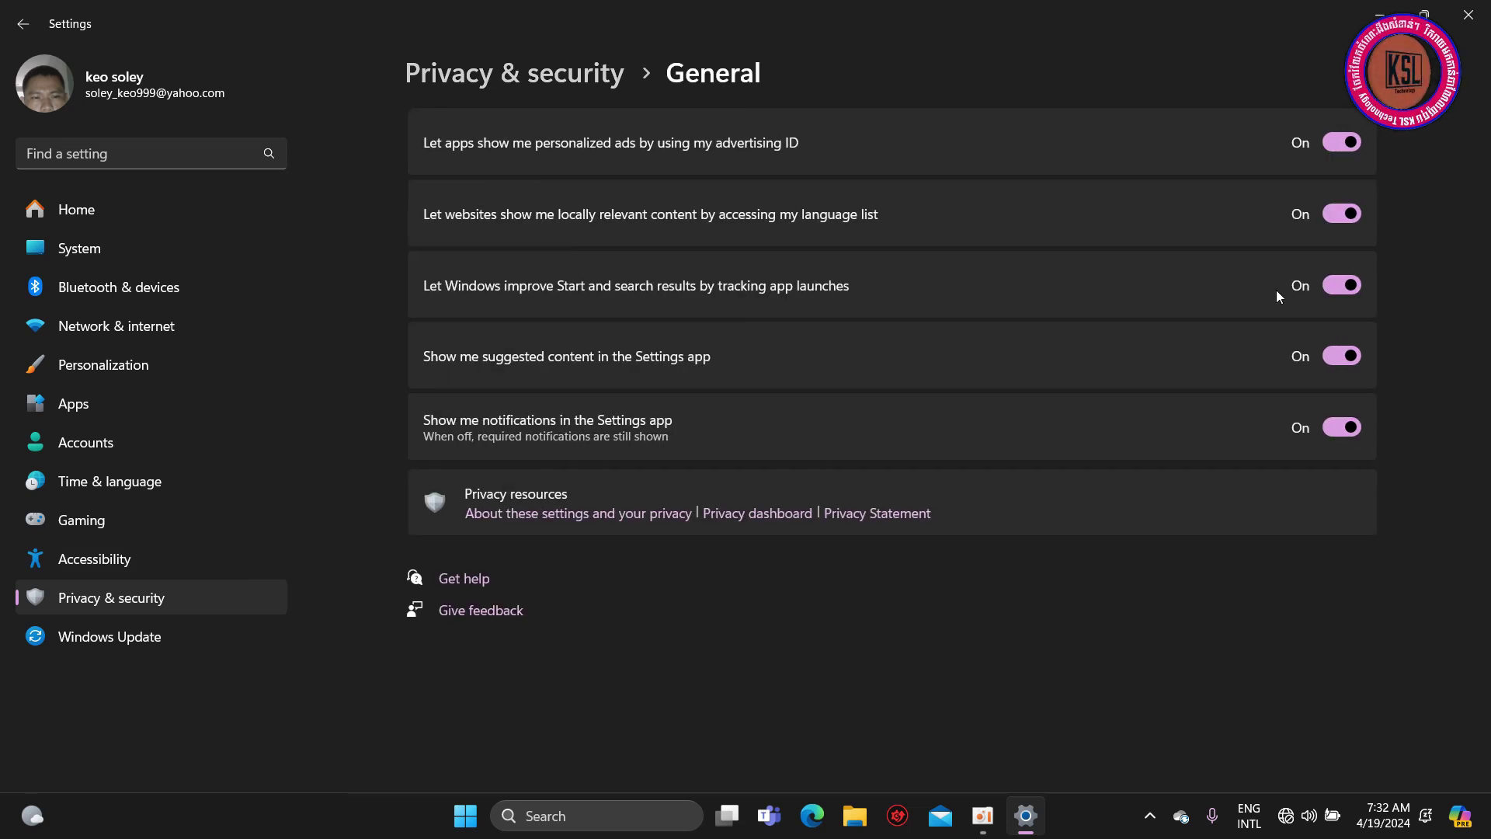
click(1341, 143)
click(1343, 215)
click(1336, 286)
click(1340, 356)
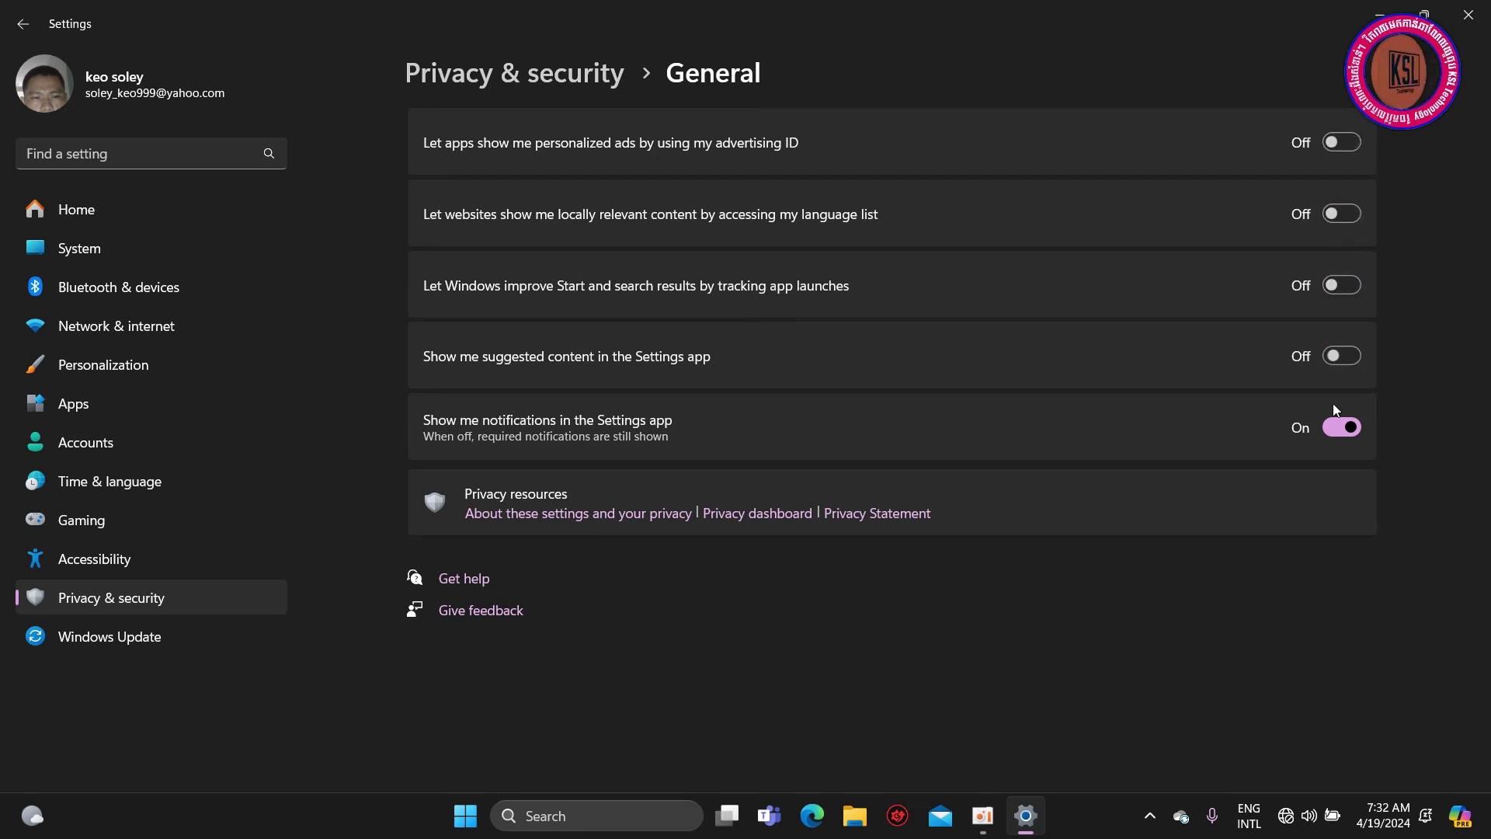
click(1341, 427)
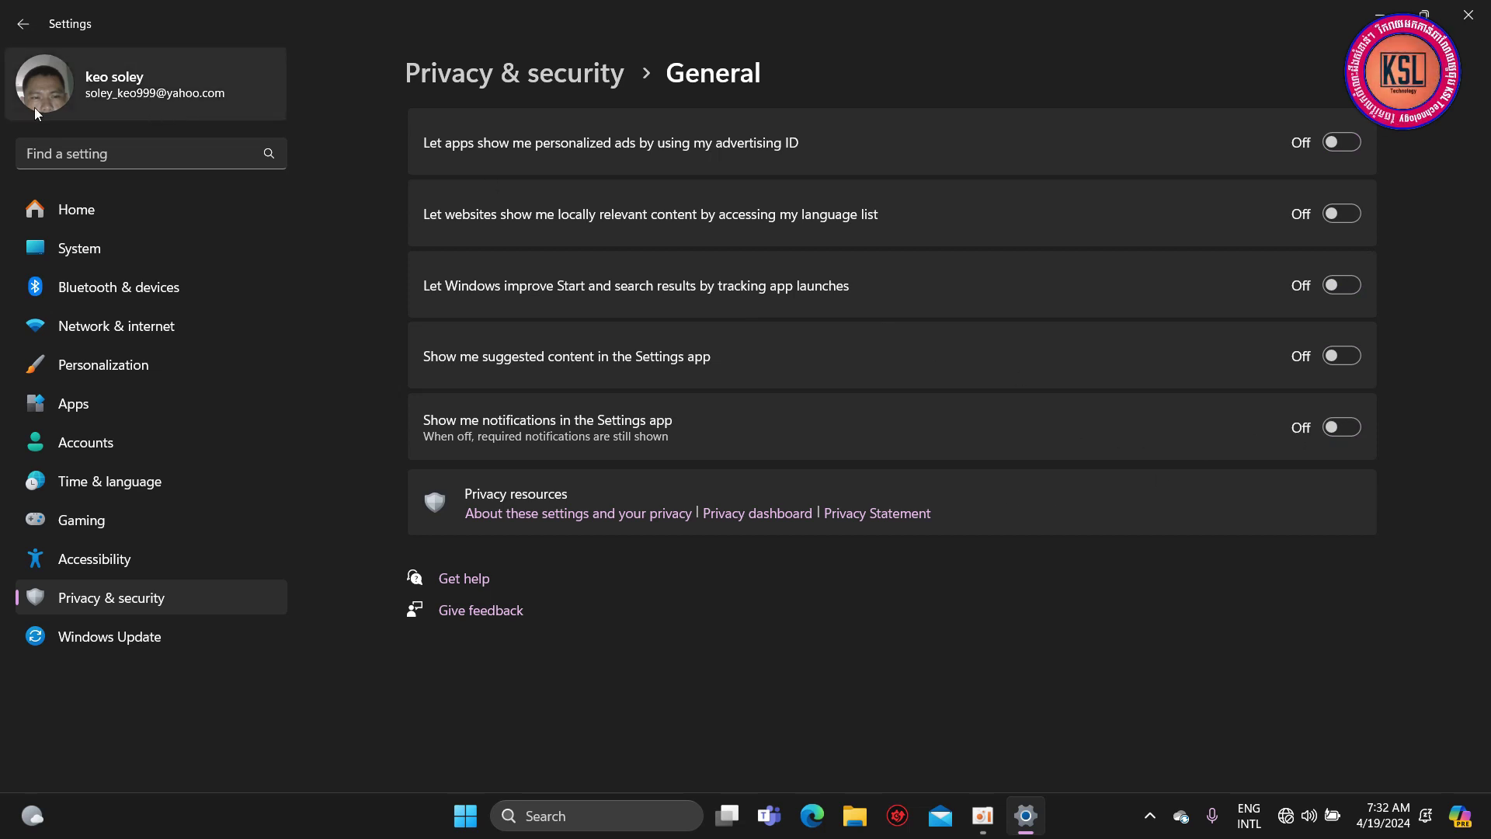
click(34, 21)
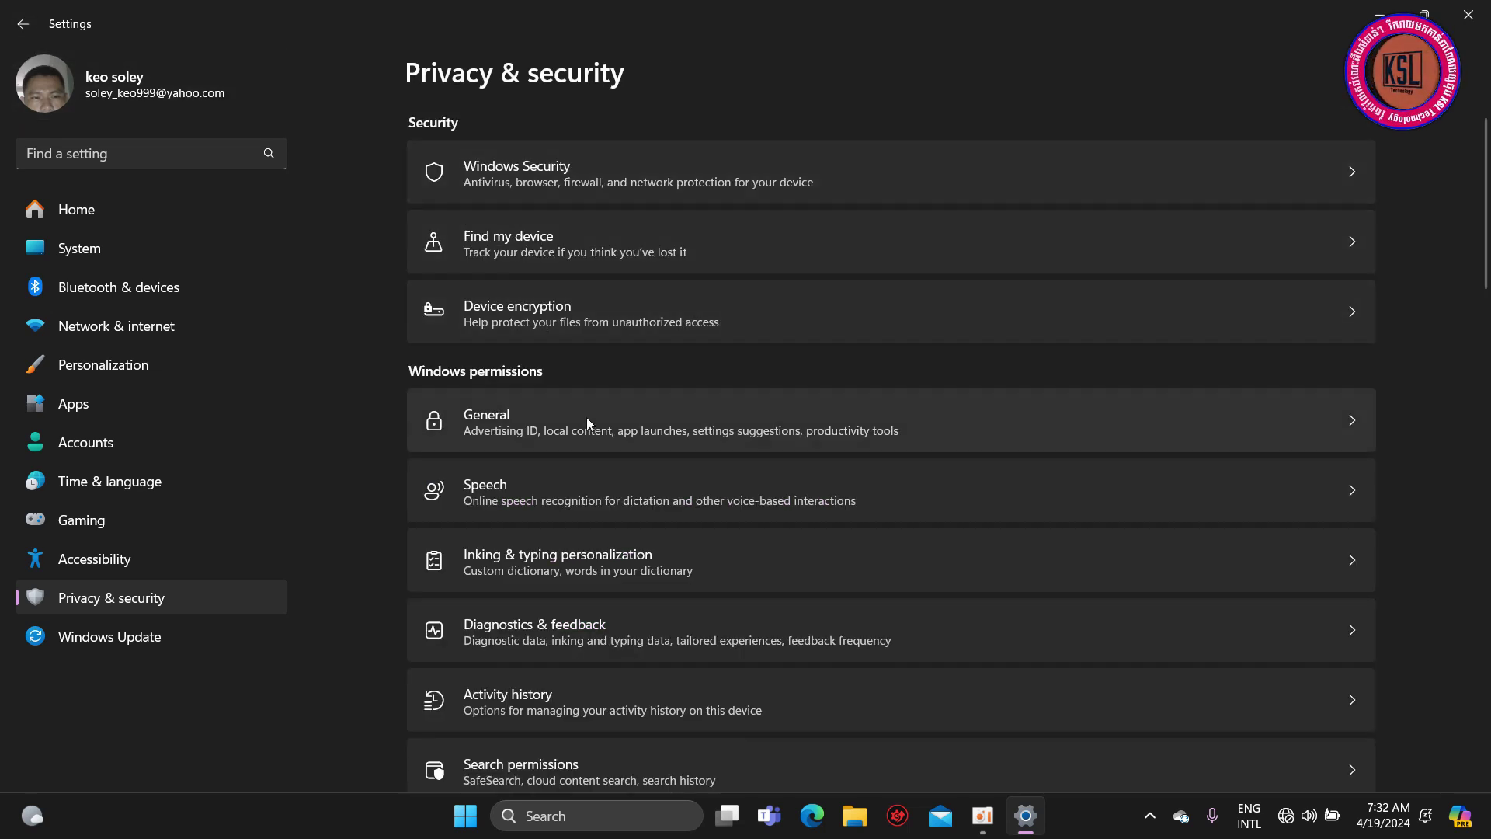
Switch online speech recognition on and back off in the speech privacy settings
click(674, 499)
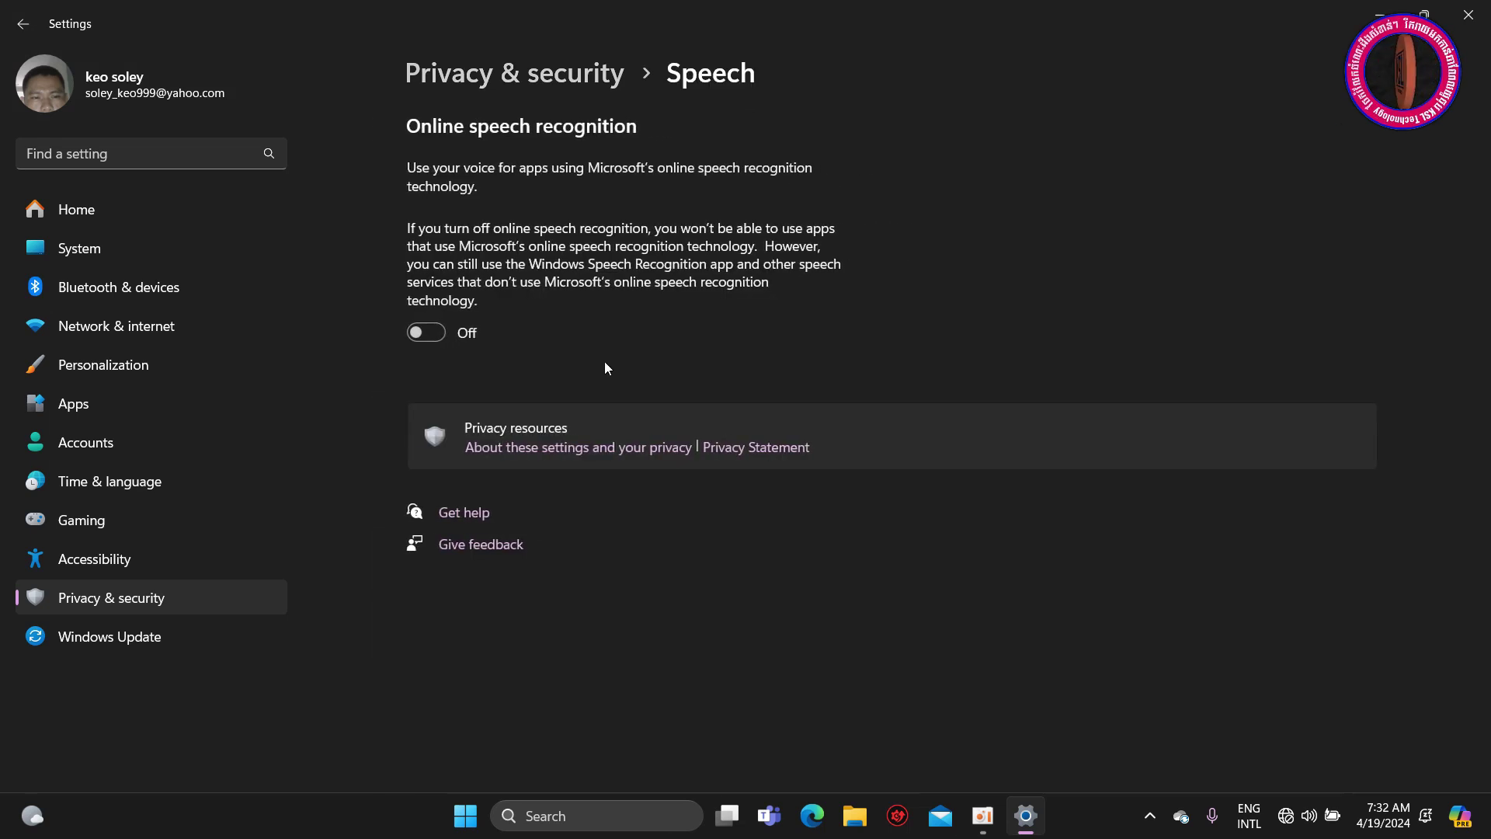
click(433, 335)
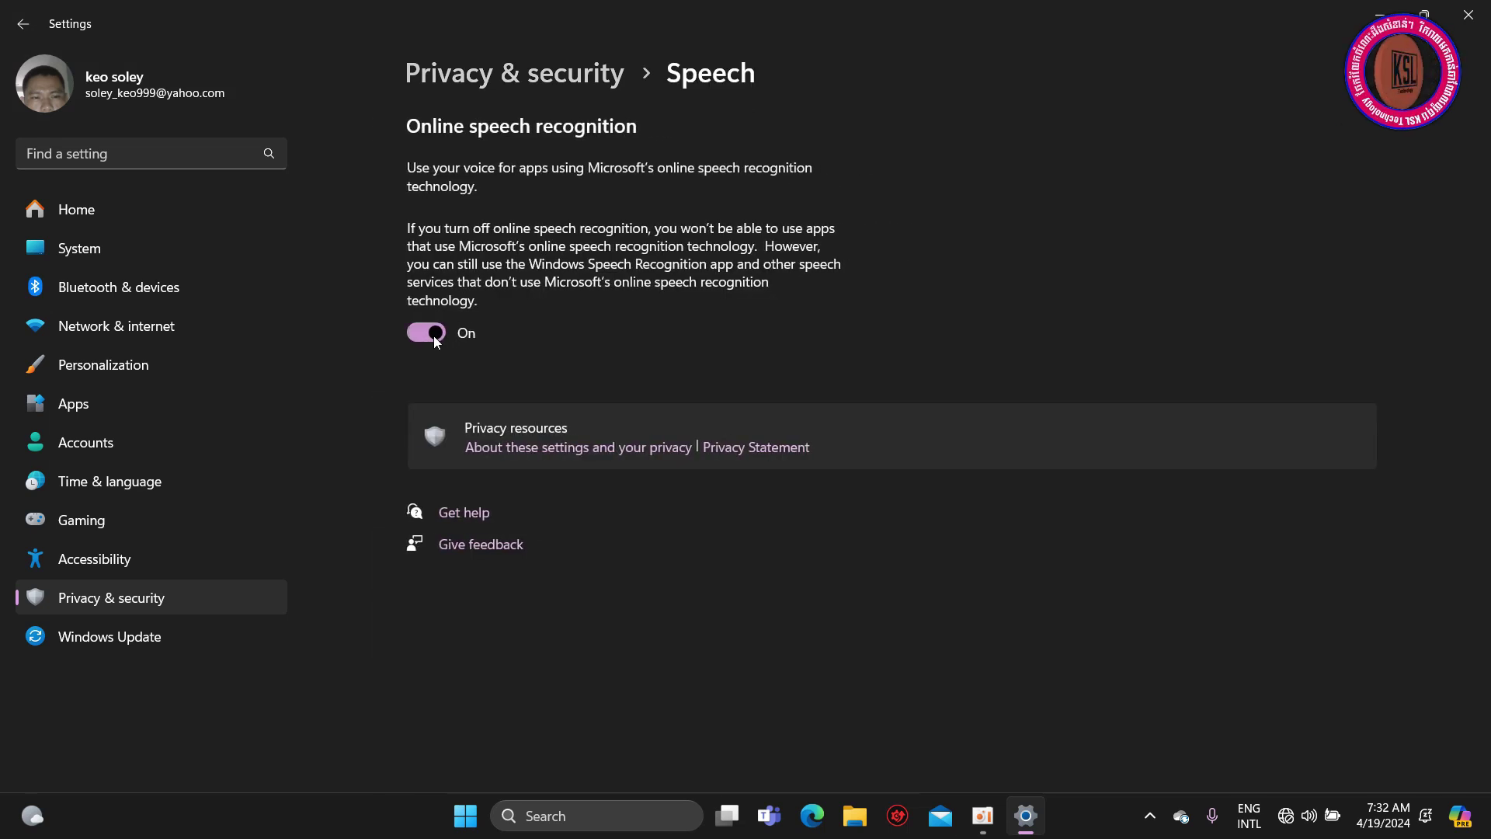
click(428, 333)
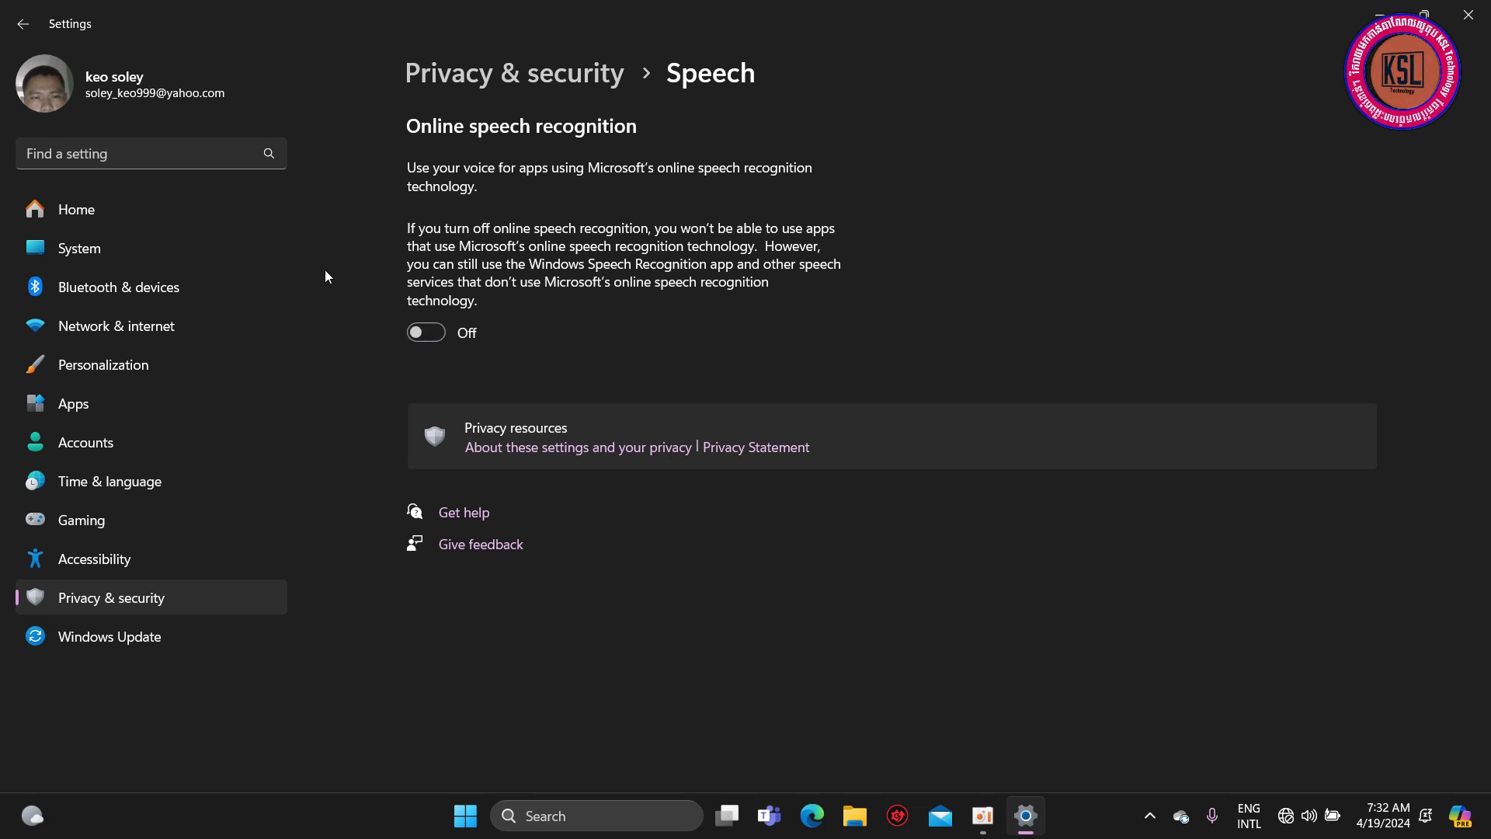
click(24, 24)
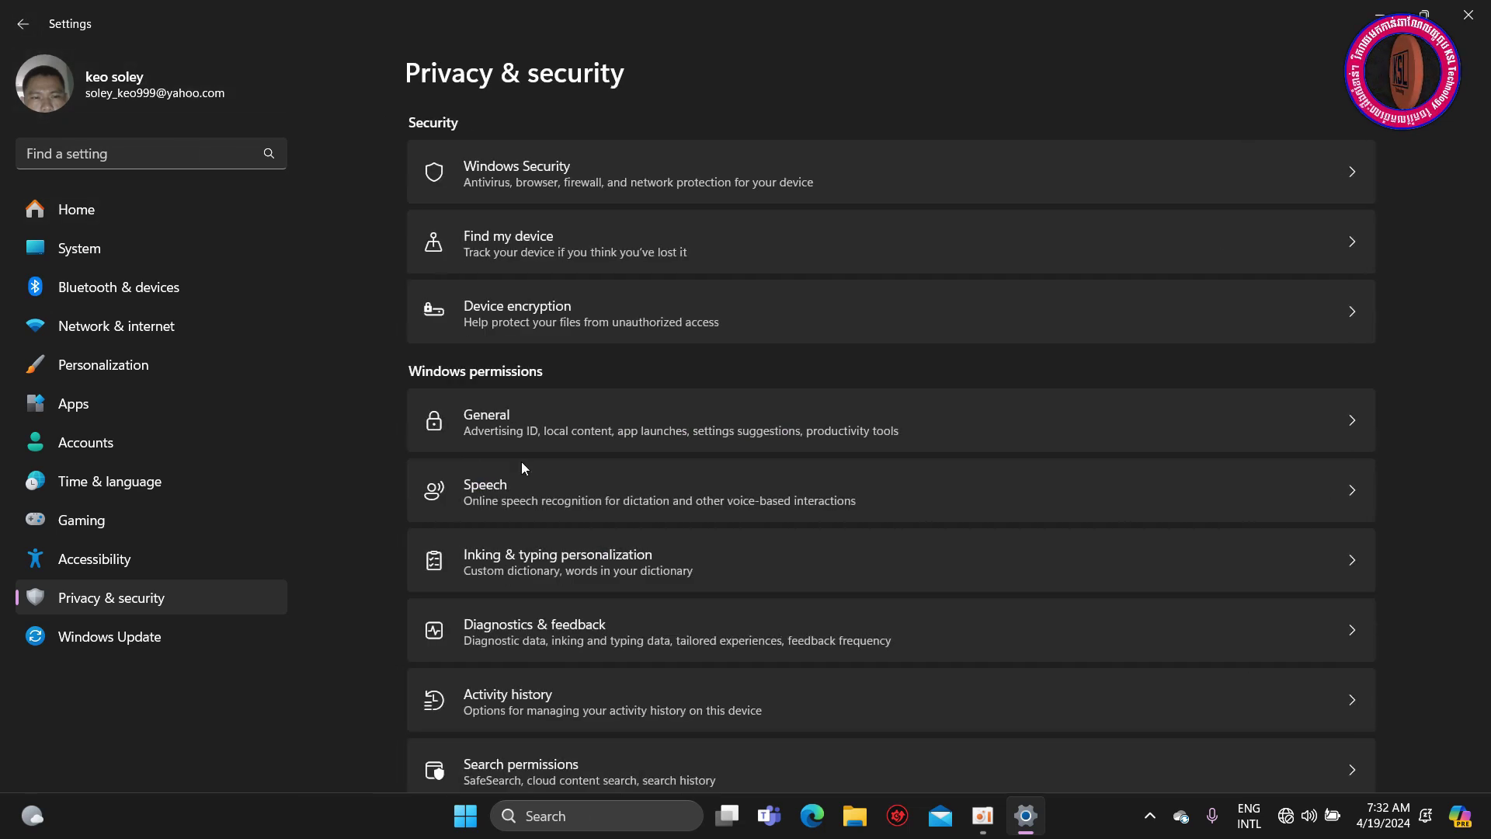
Turn off the custom inking and typing dictionary in the inking and typing personalization settings
click(515, 553)
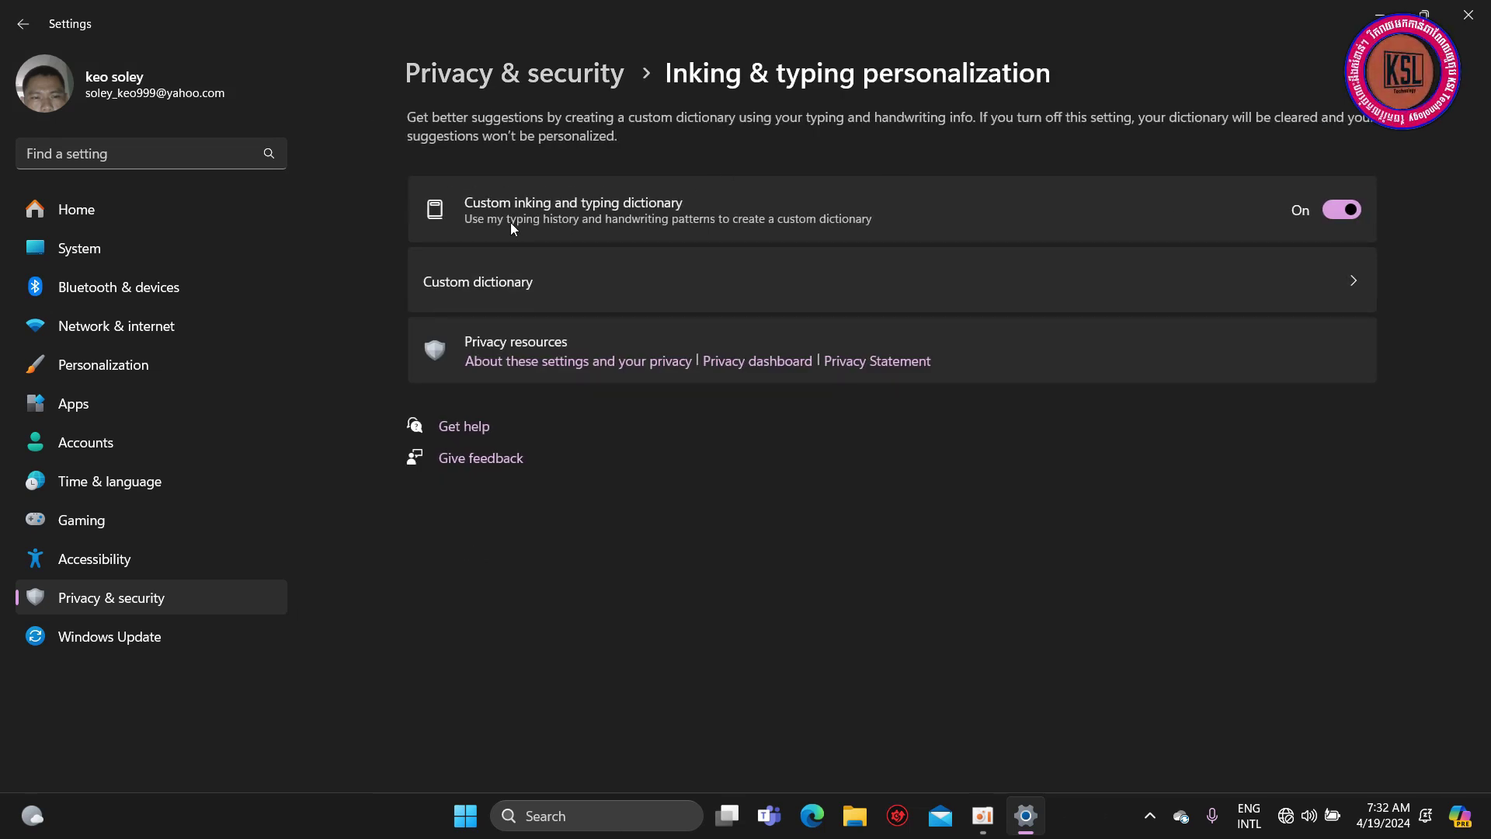
click(1341, 210)
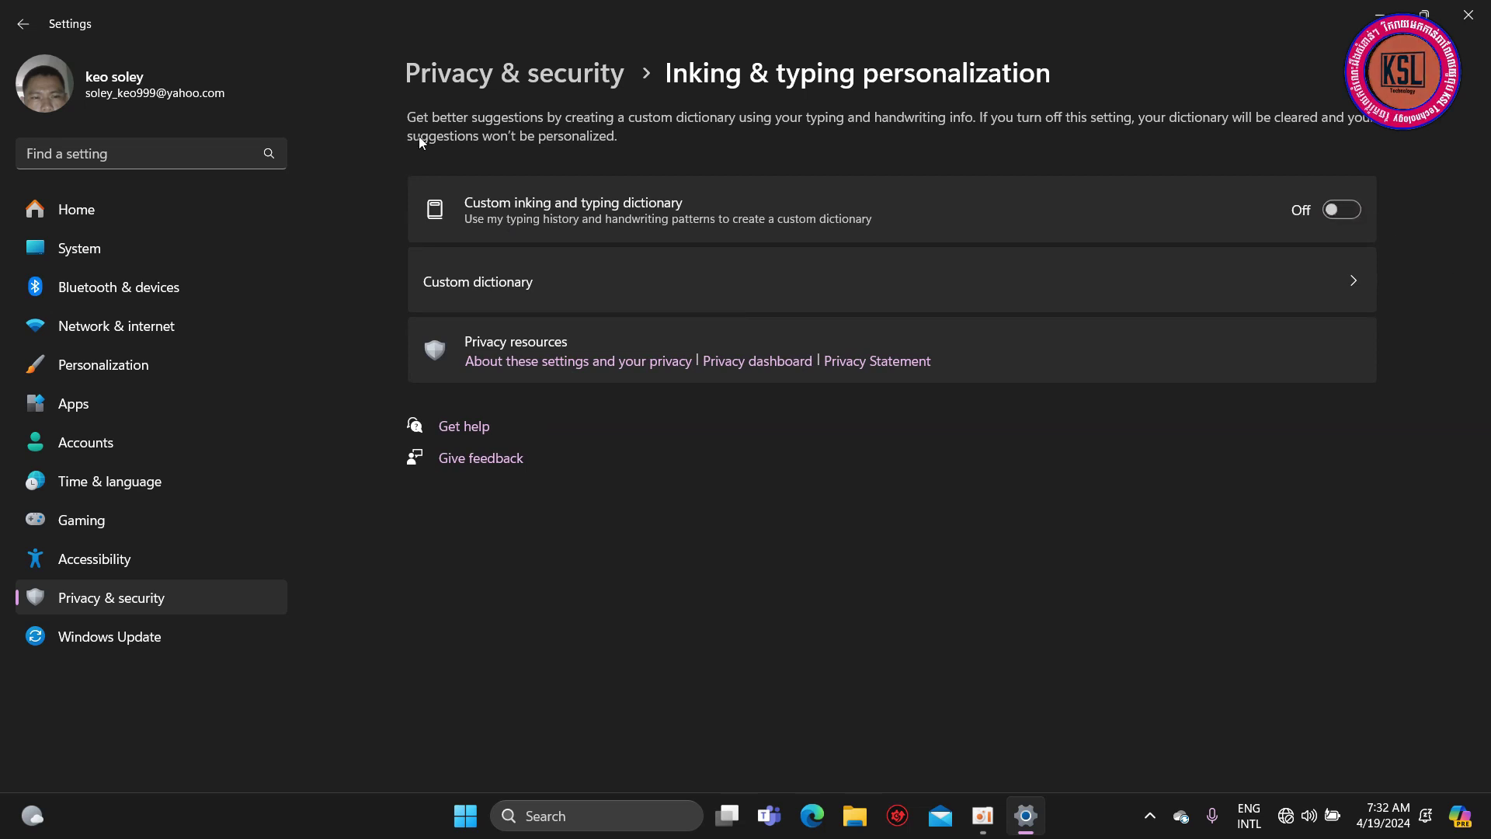
click(24, 25)
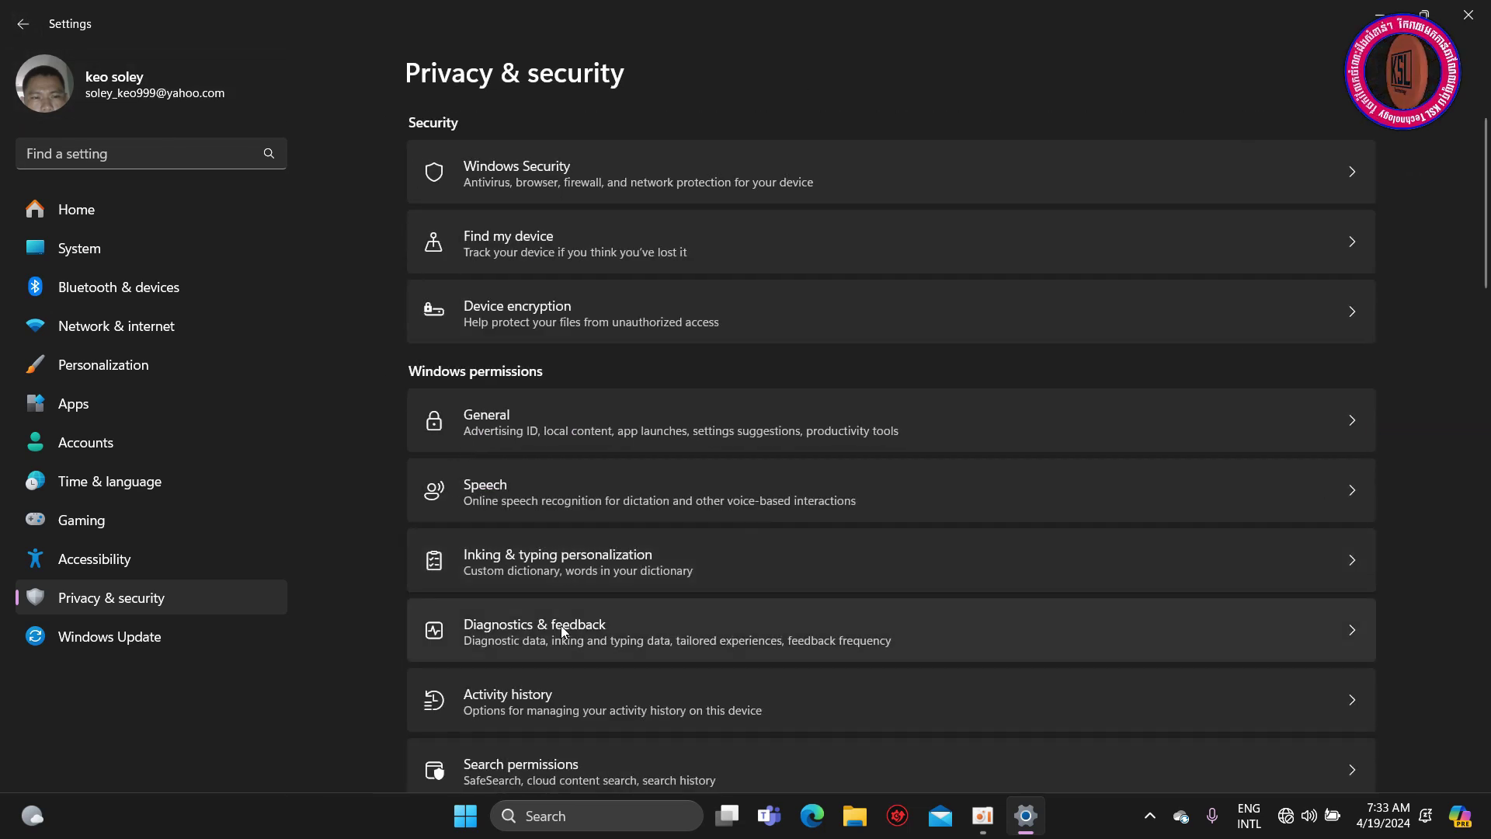
Turn off sending optional diagnostic data in the diagnostics and feedback settings
click(585, 635)
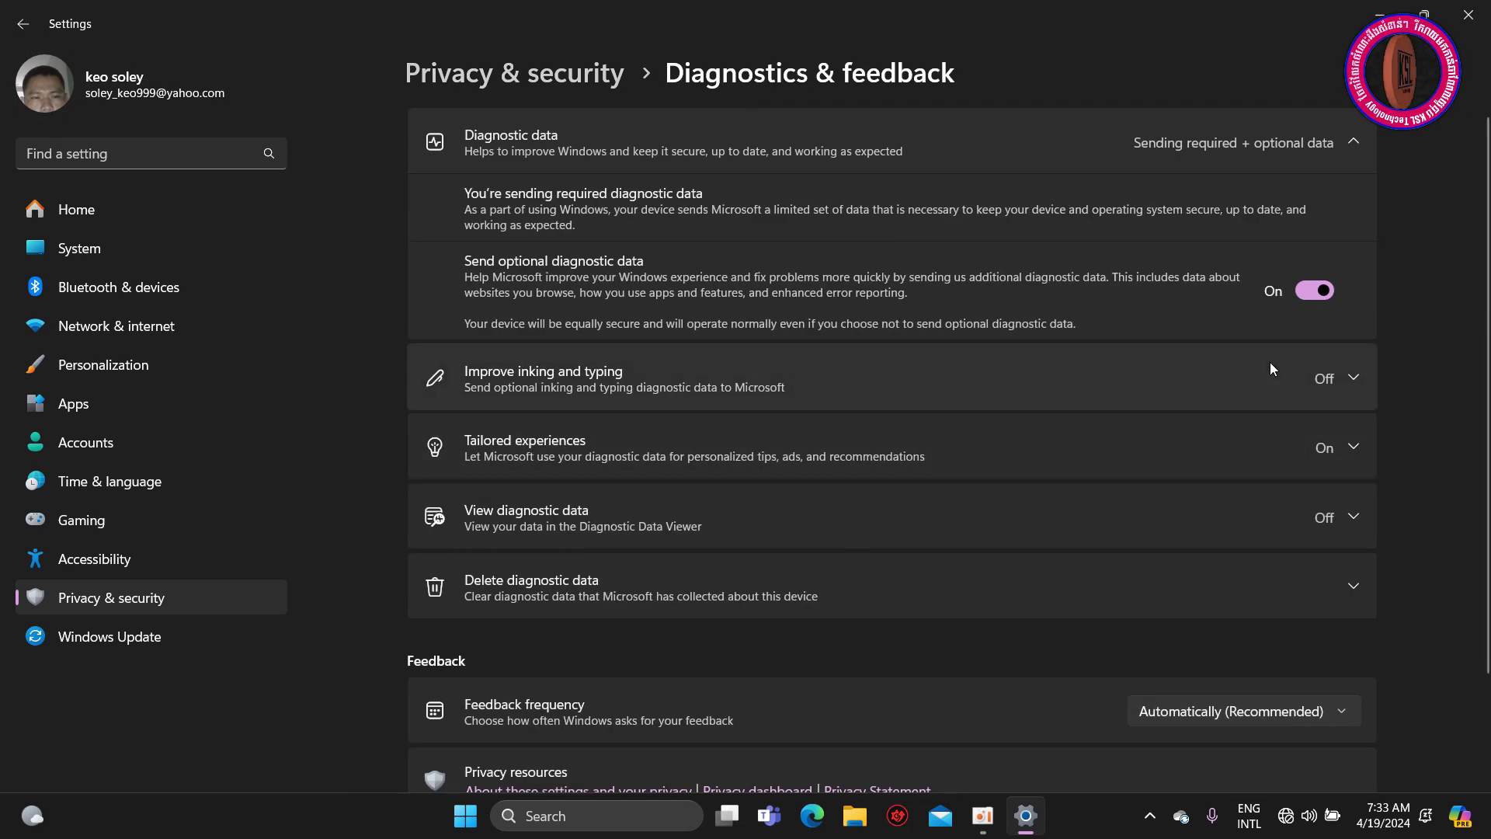
scroll(1167, 343, down, 2)
scroll(1166, 344, up, 2)
click(1320, 292)
scroll(1297, 357, down, 2)
scroll(1288, 410, up, 2)
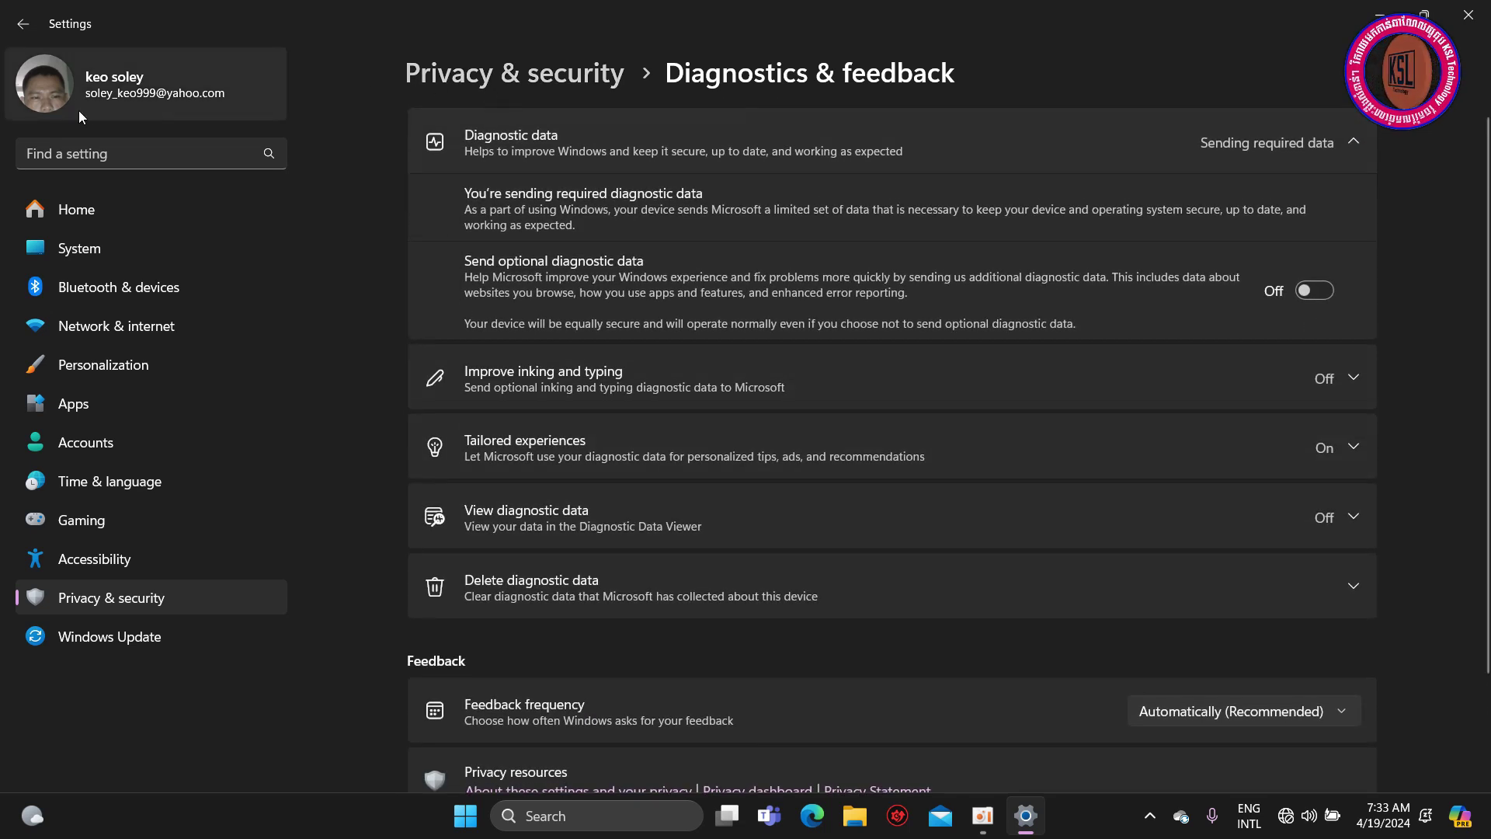
click(23, 23)
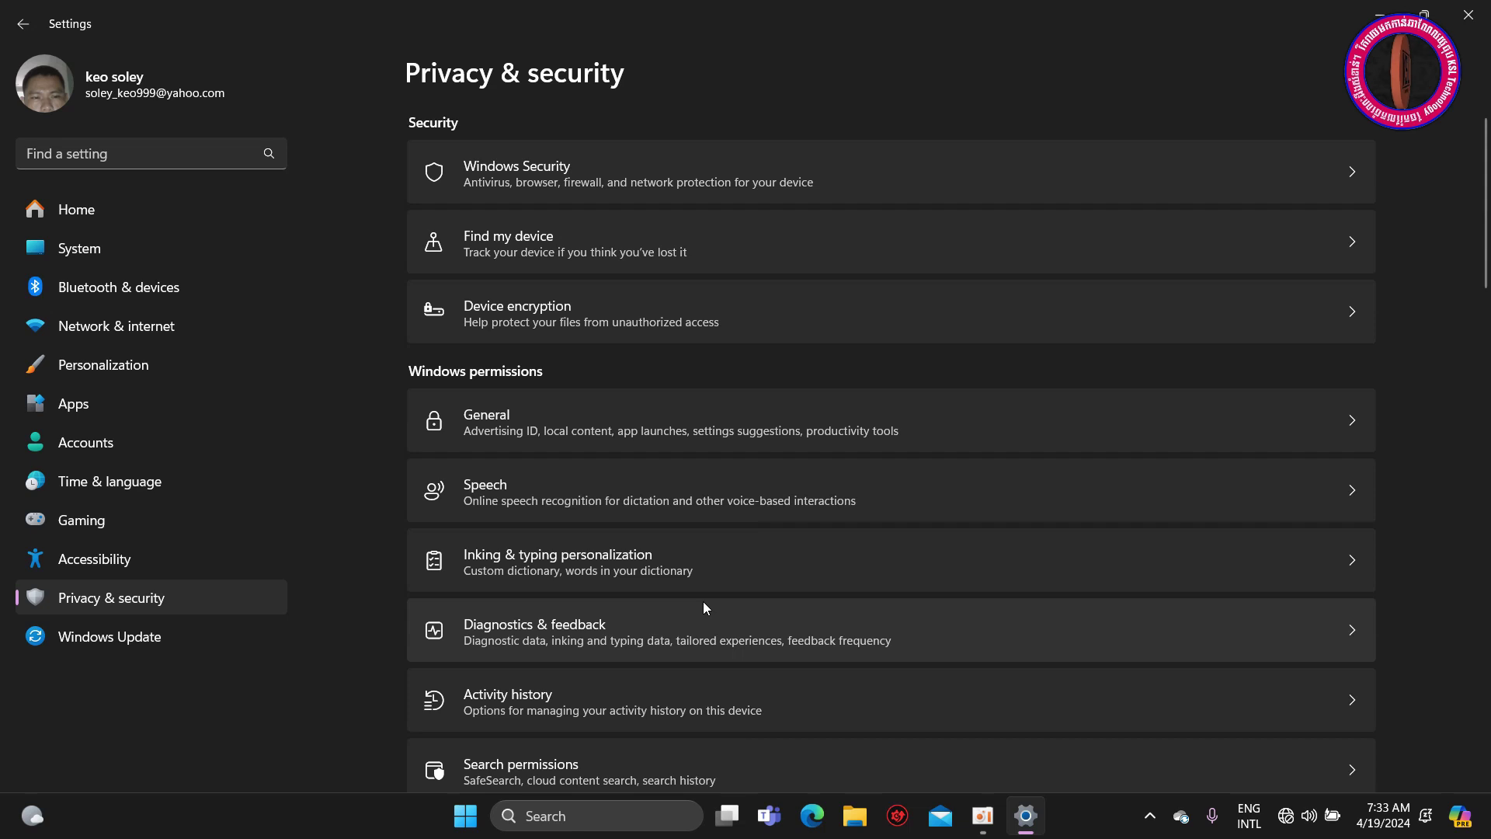
Turn off storing activity history on this device in the privacy settings
click(576, 698)
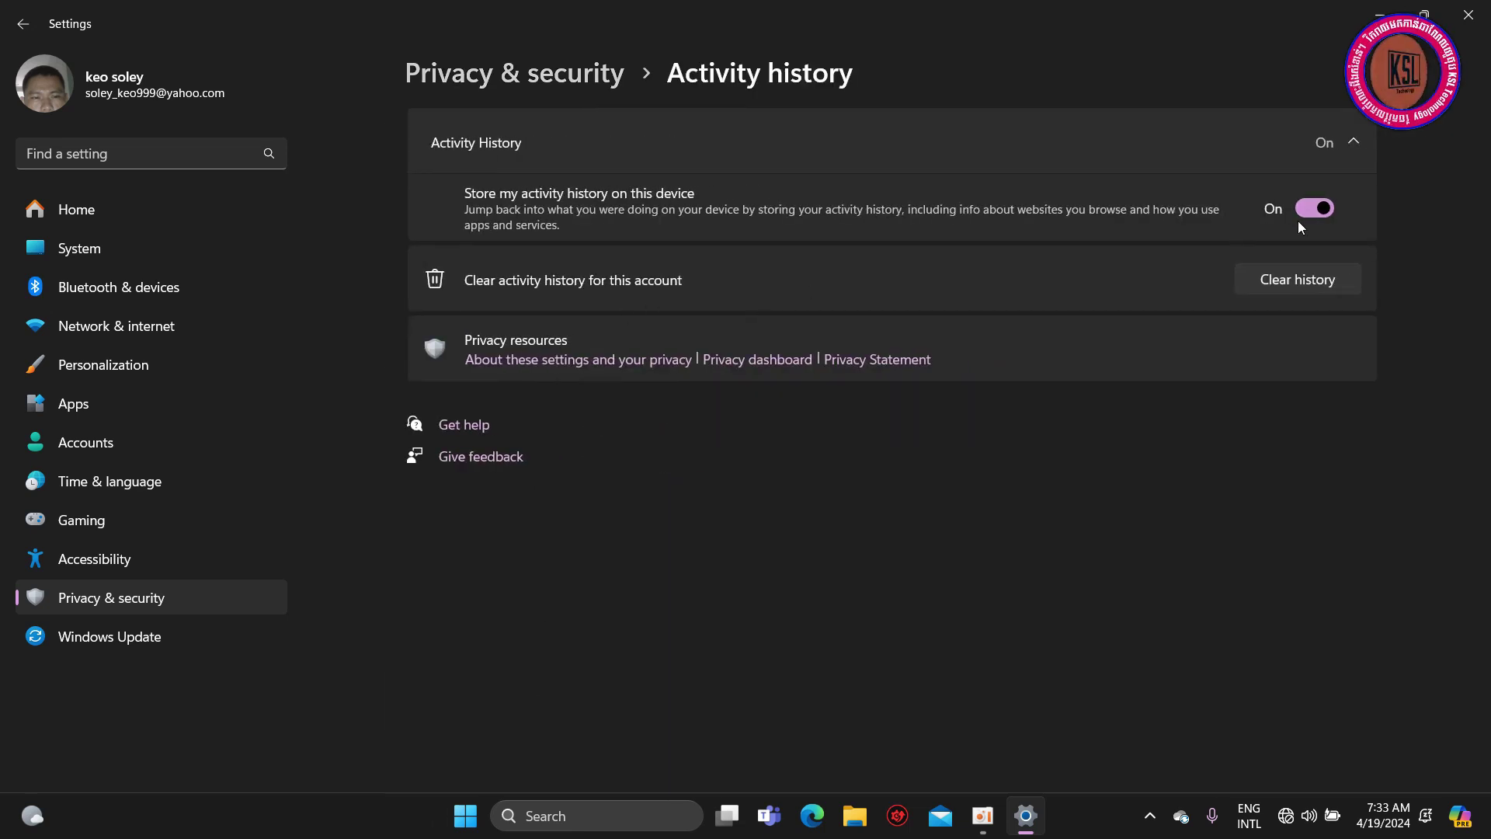
click(1308, 218)
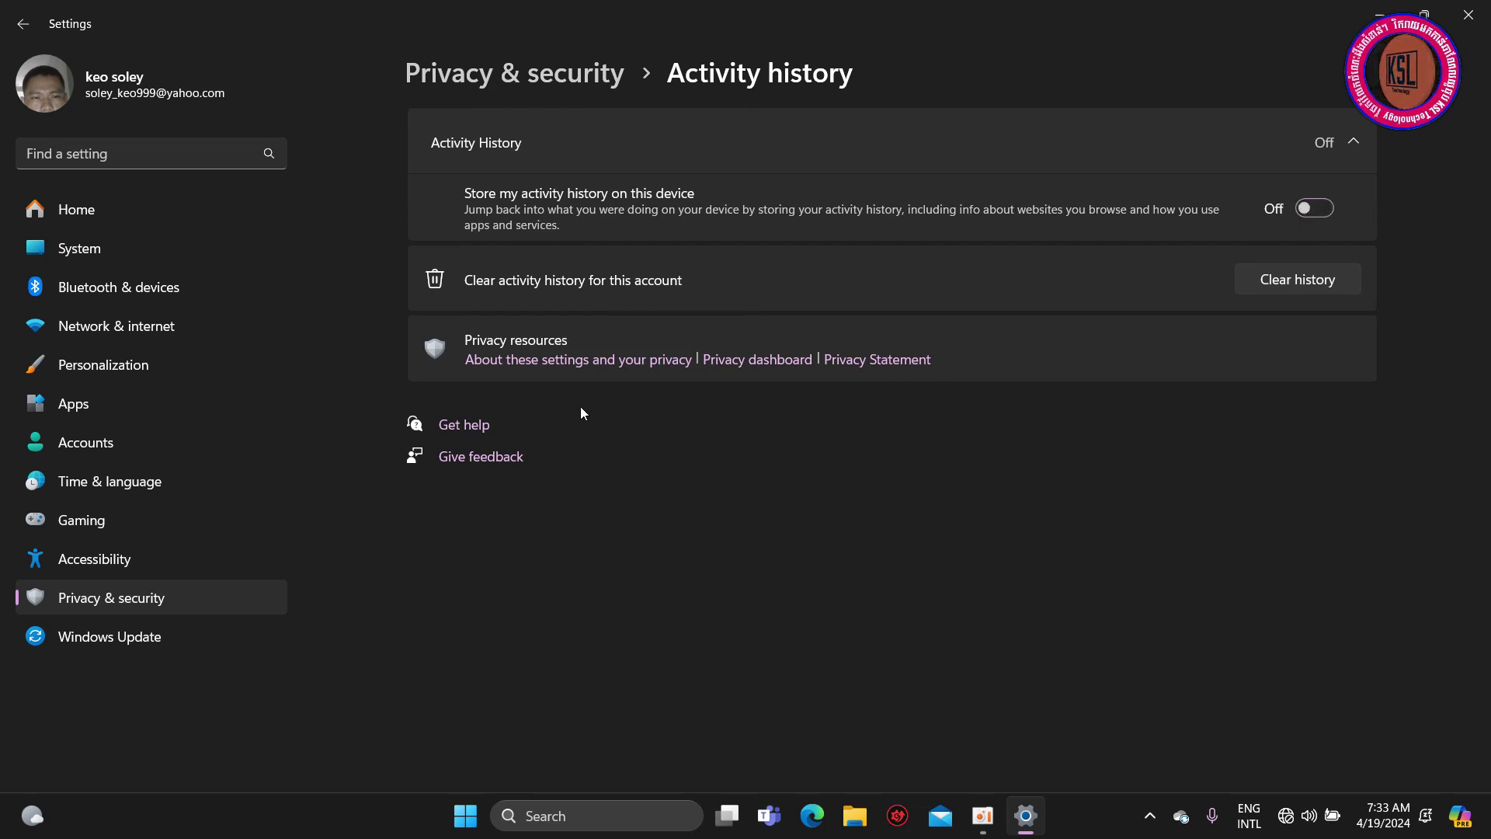
click(32, 29)
Review which apps may access the location and turn off location services for the device
scroll(733, 616, down, 6)
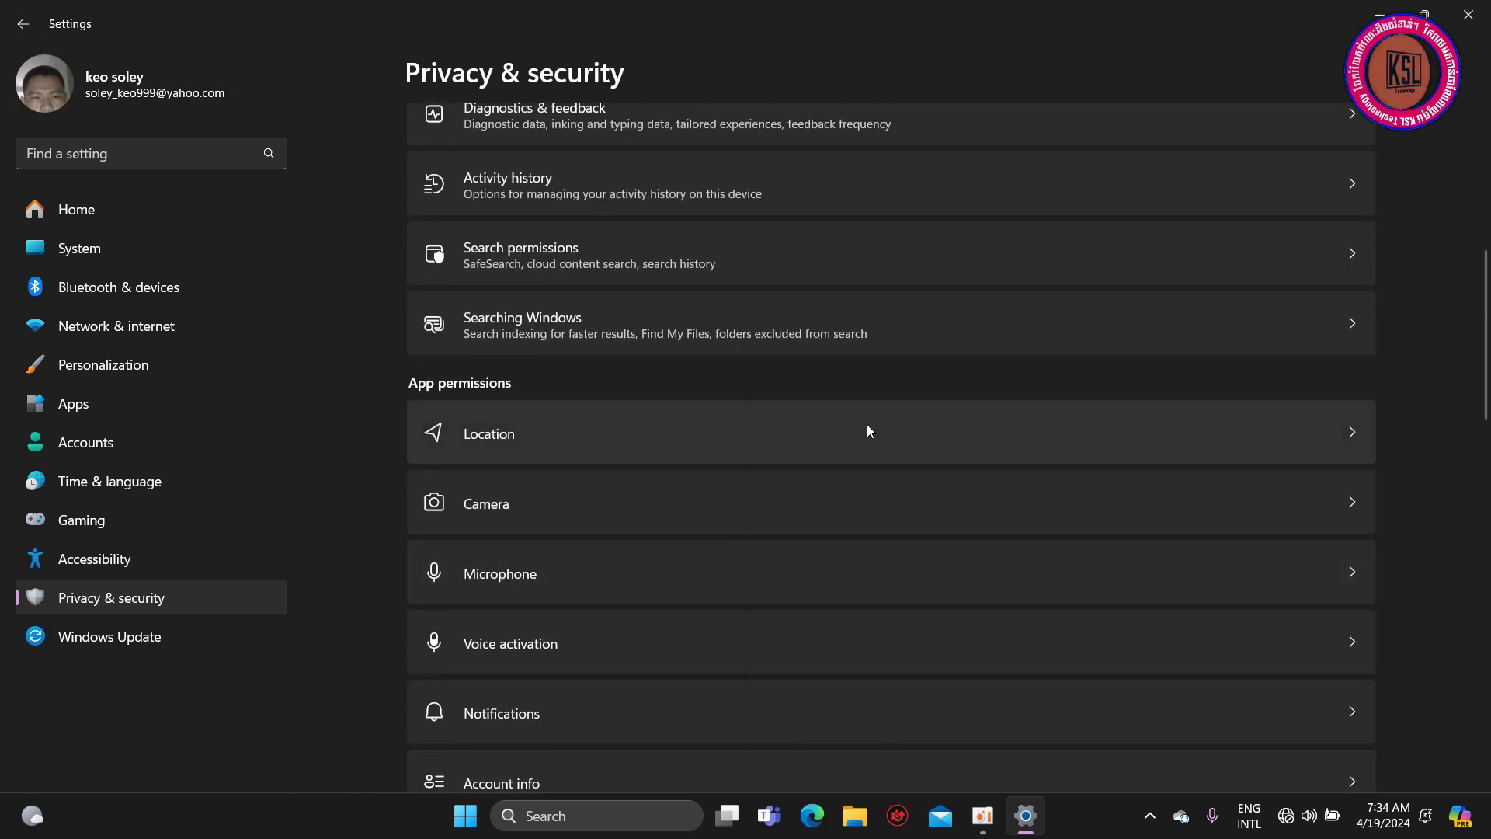
click(1318, 435)
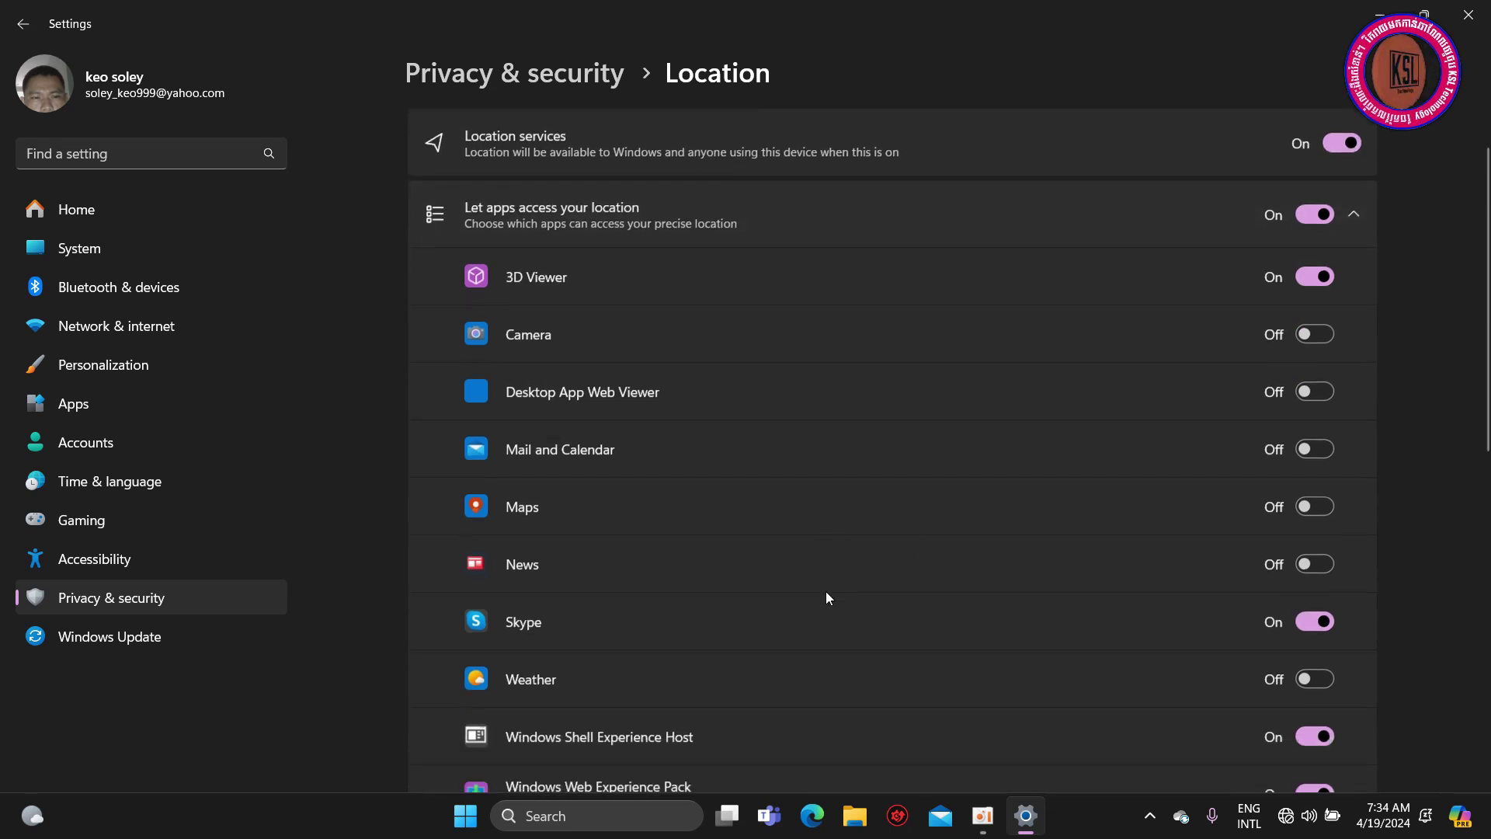
scroll(826, 596, down, 2)
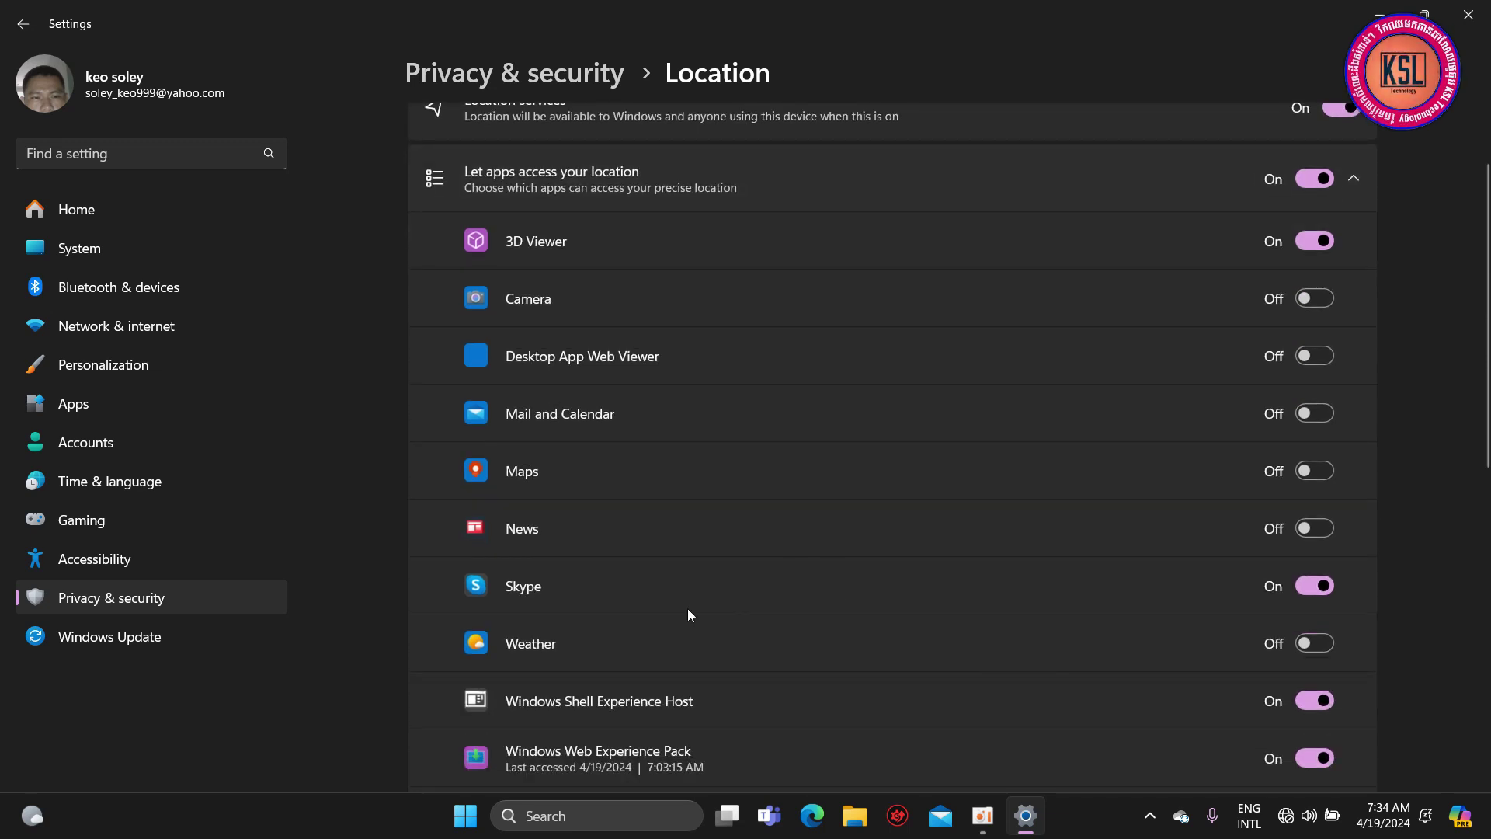
scroll(688, 614, down, 2)
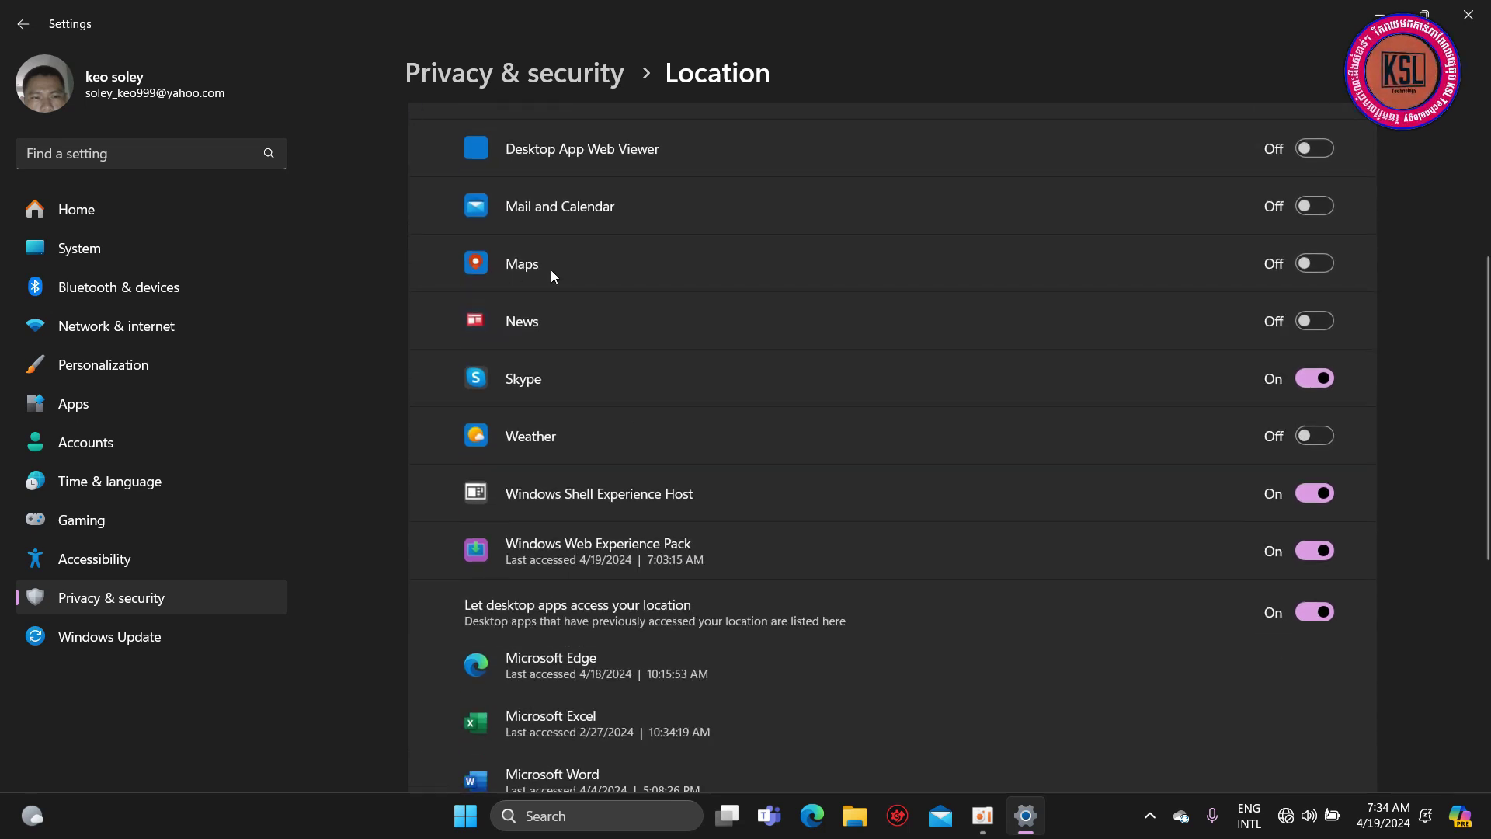
scroll(1179, 350, up, 1)
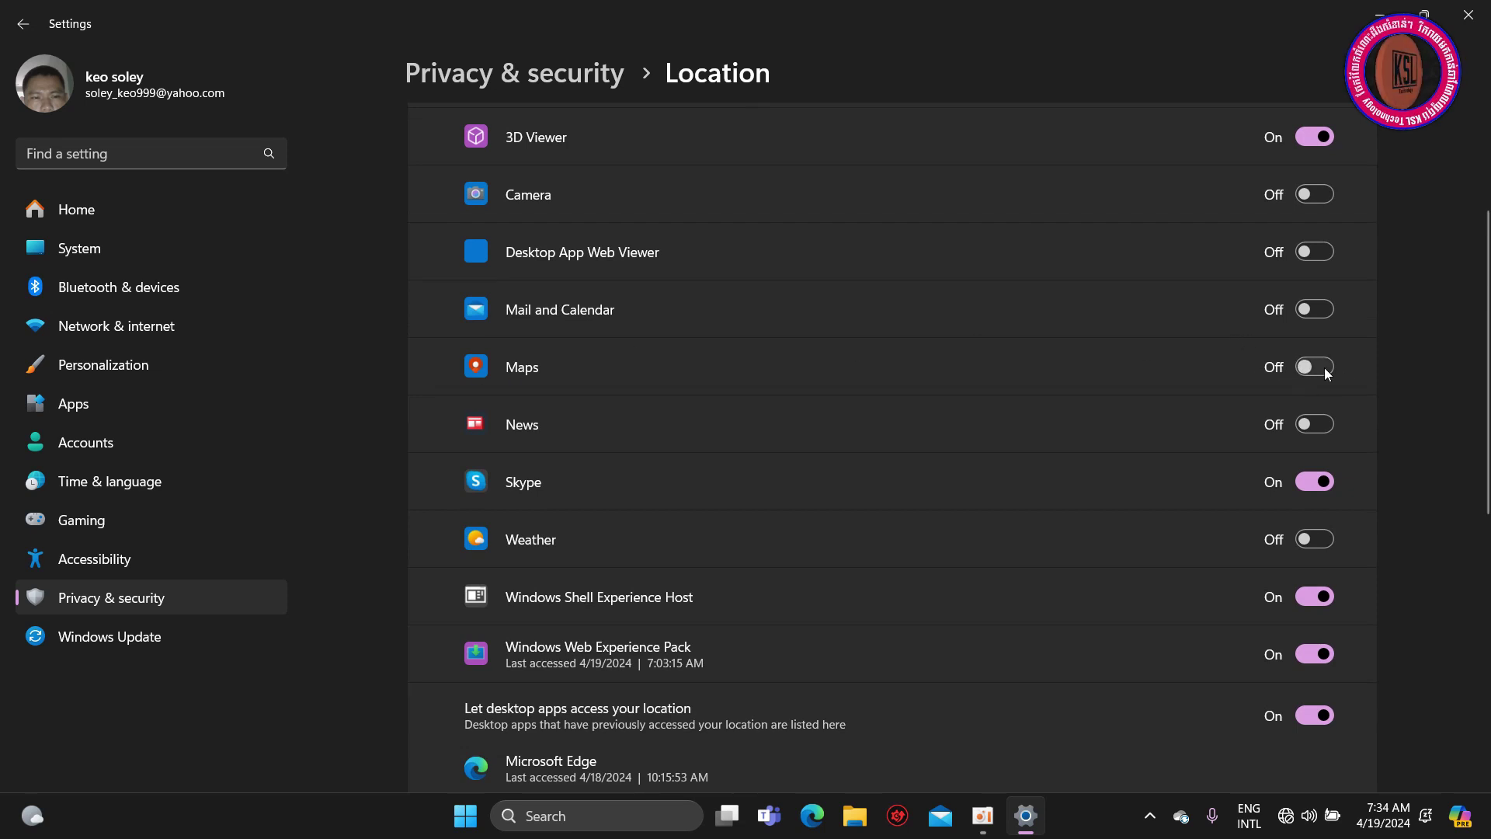
scroll(1309, 366, up, 2)
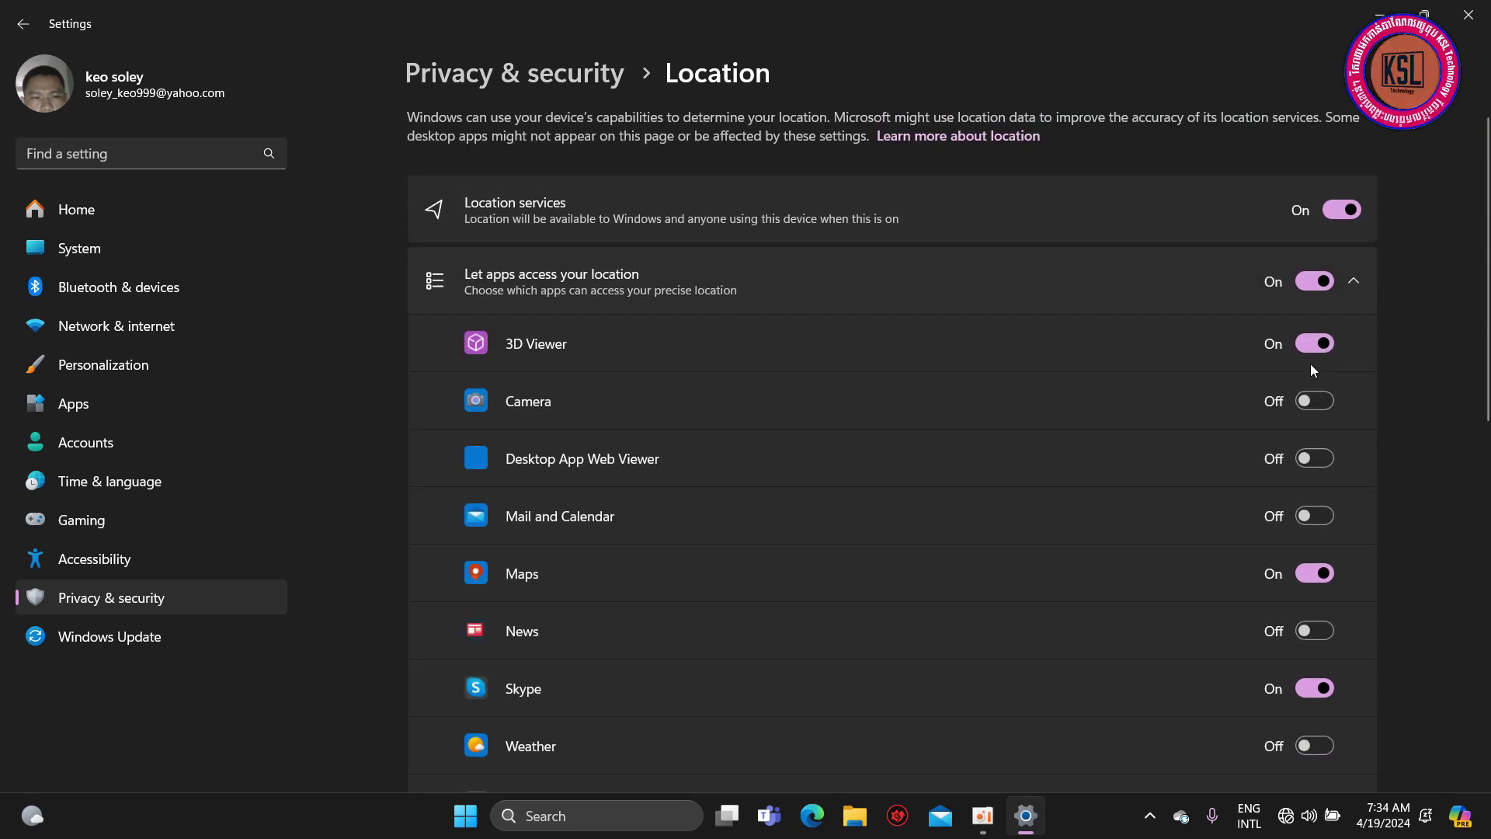
click(1336, 211)
scroll(993, 454, down, 3)
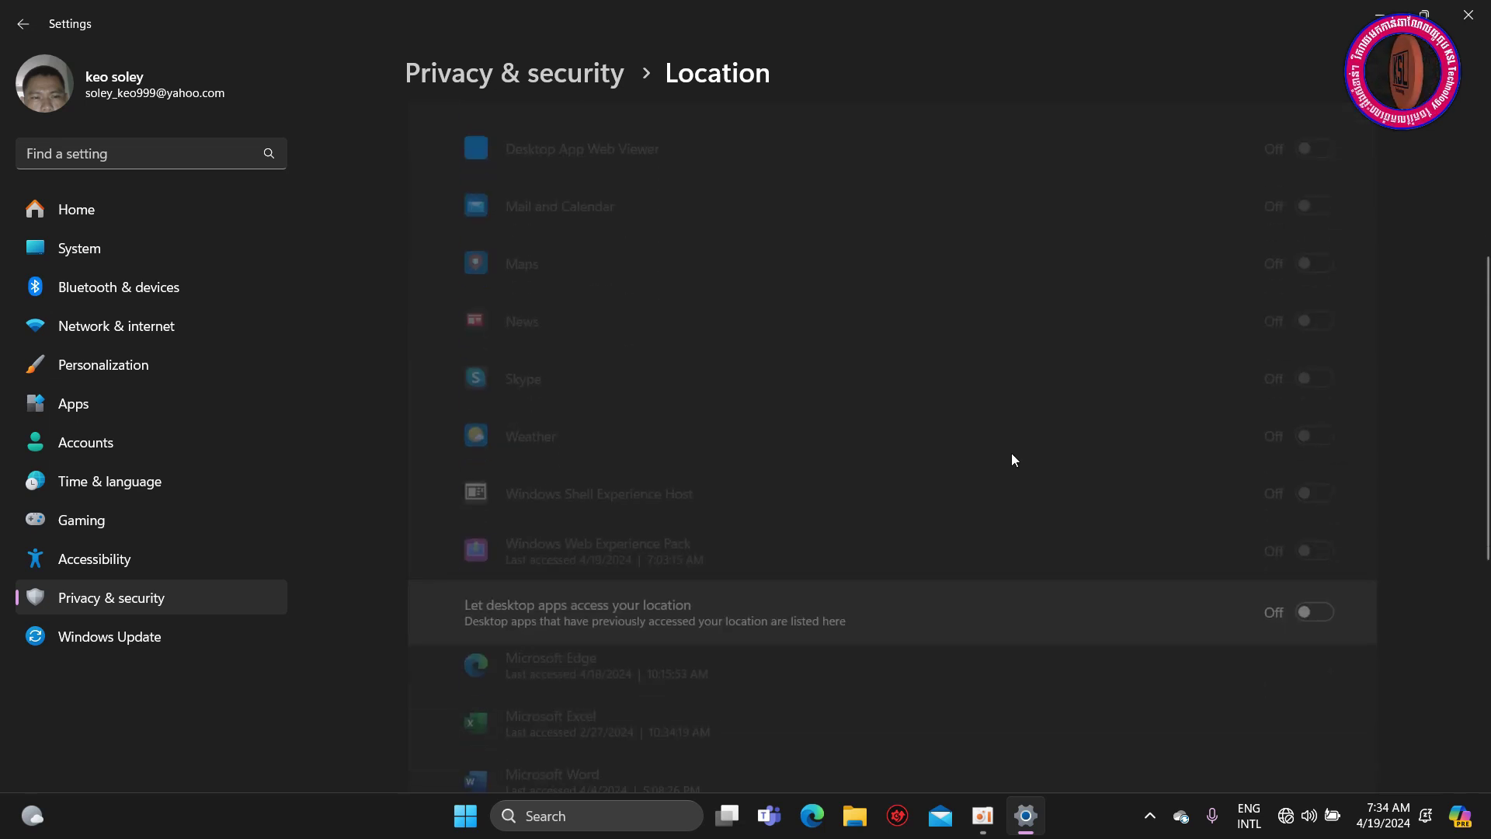
scroll(1012, 458, down, 5)
key(alt+Left)
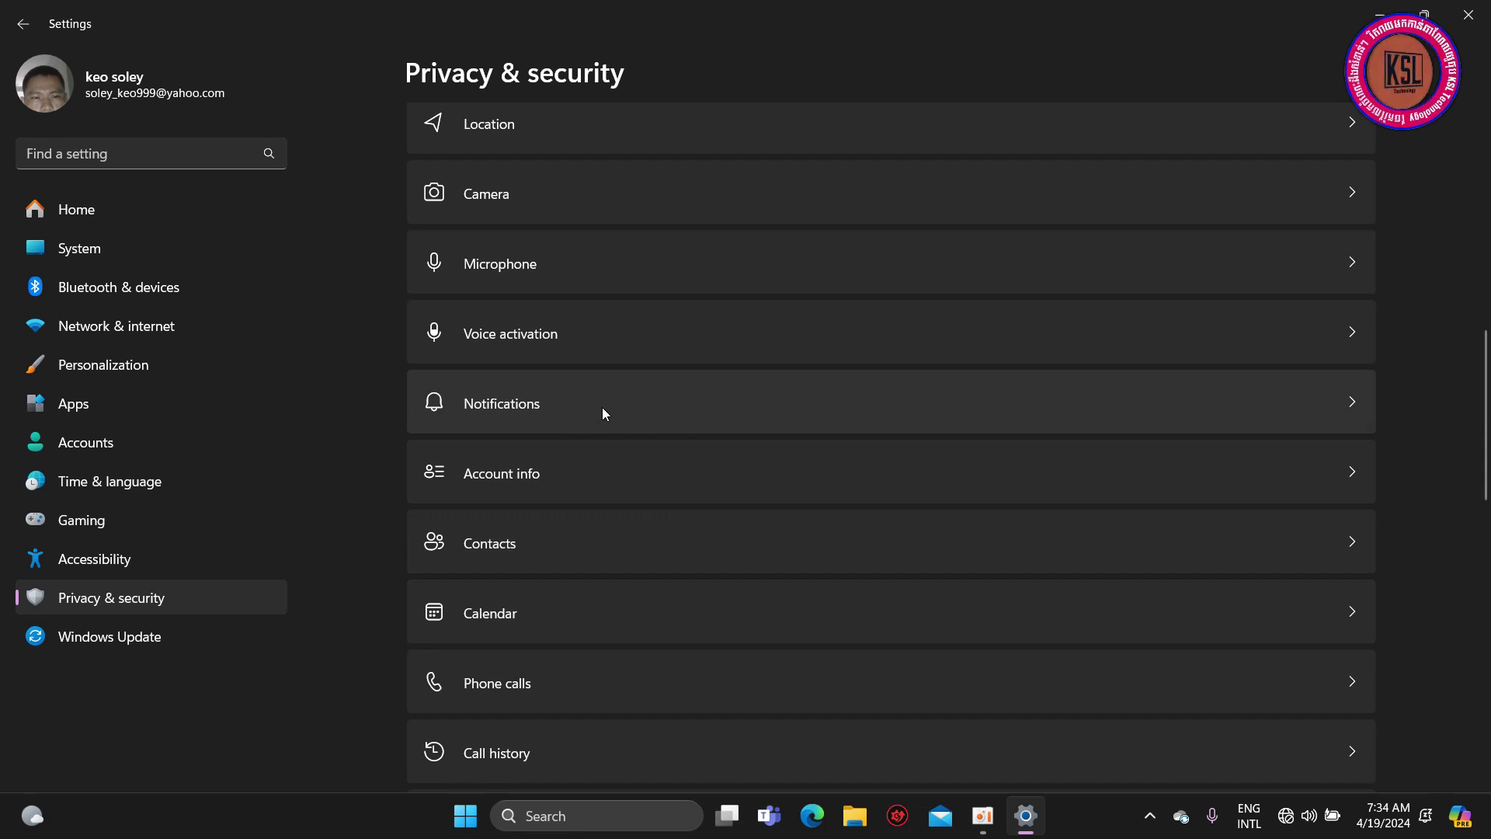
Turn off notification access for the device in the app permissions
click(785, 392)
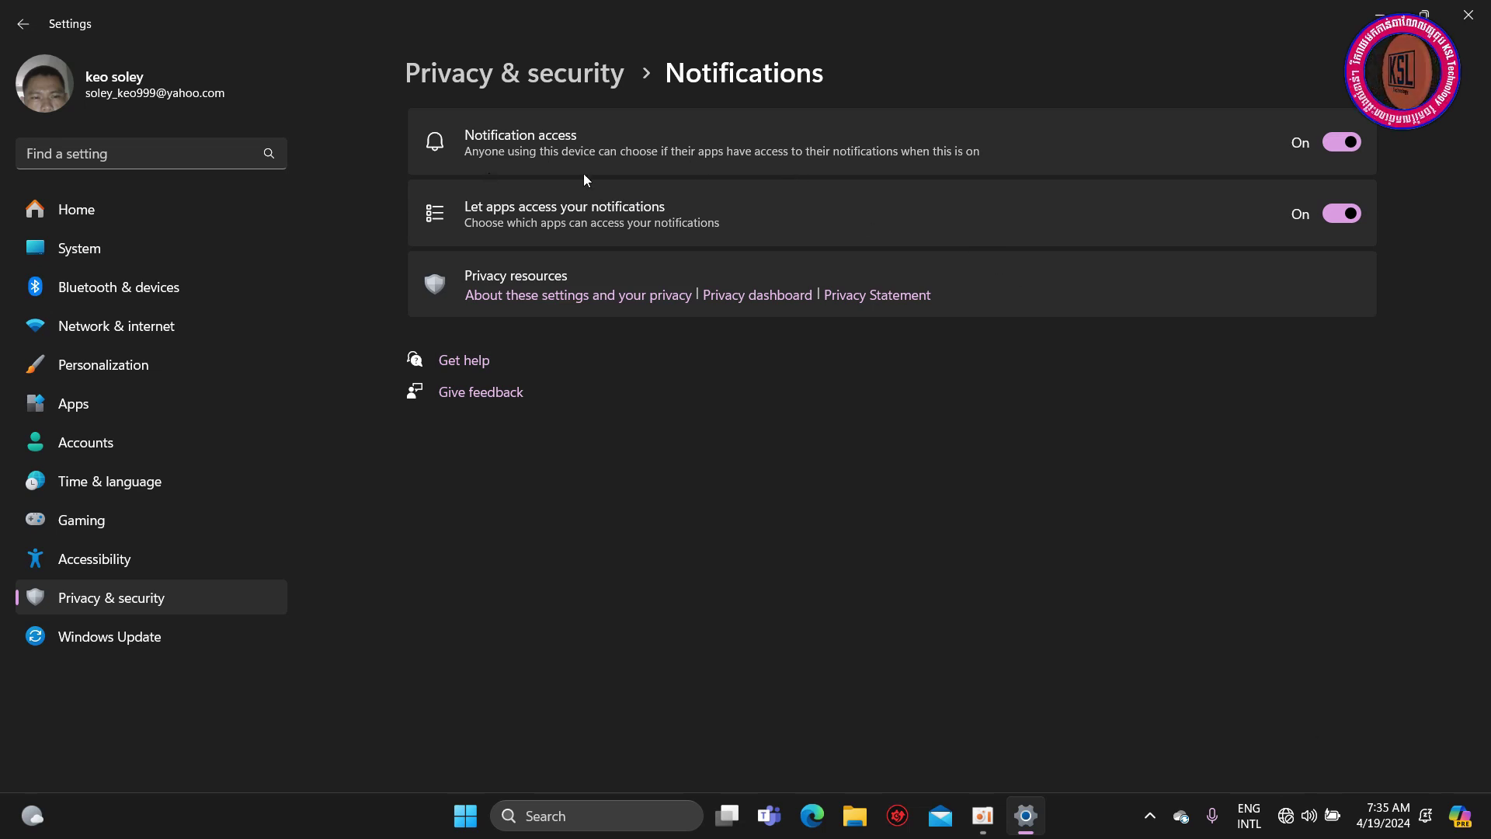
click(1340, 142)
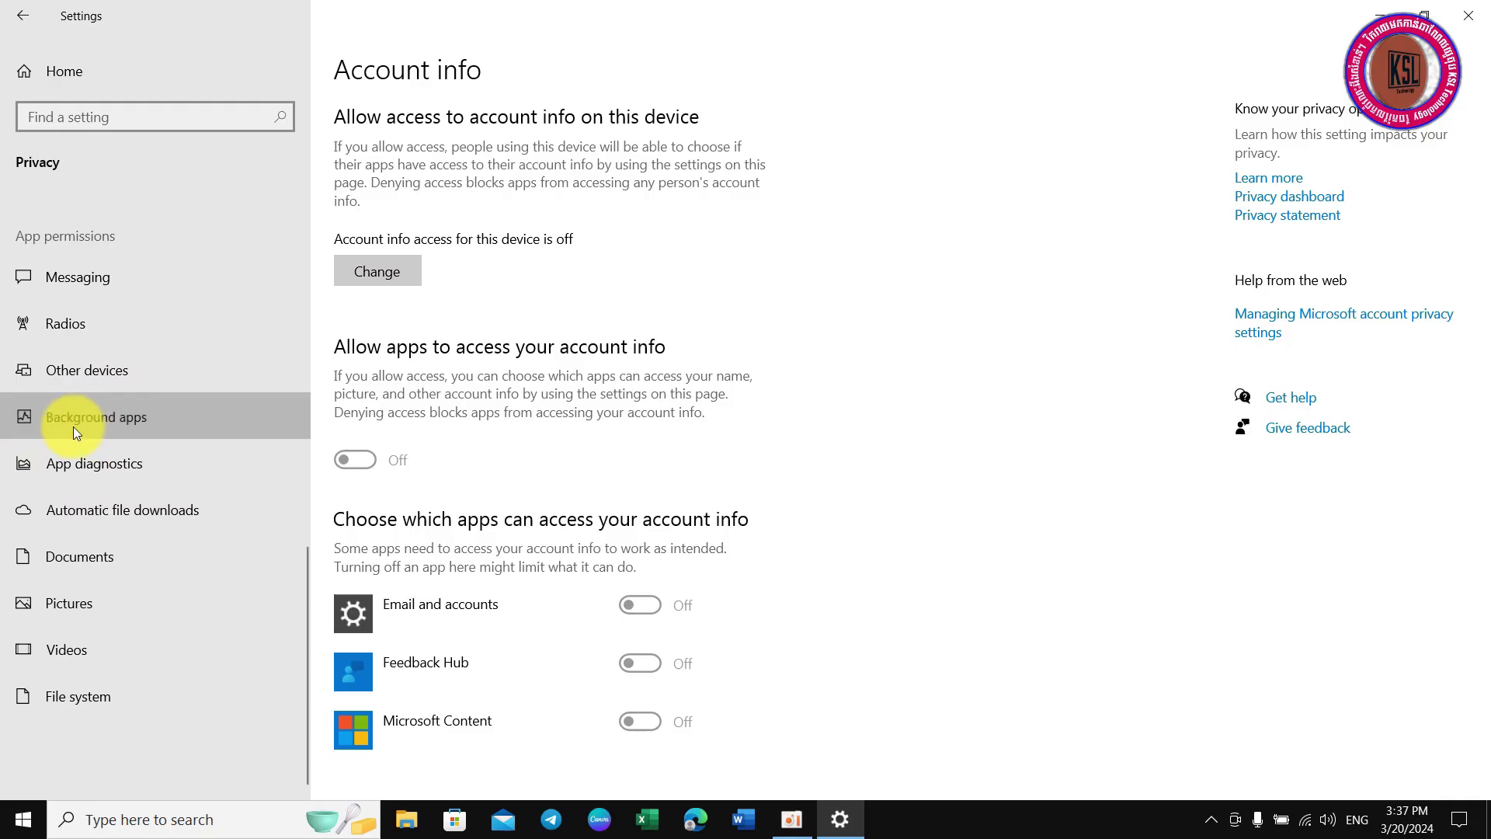
Look through the list of apps in the background apps privacy settings
click(73, 426)
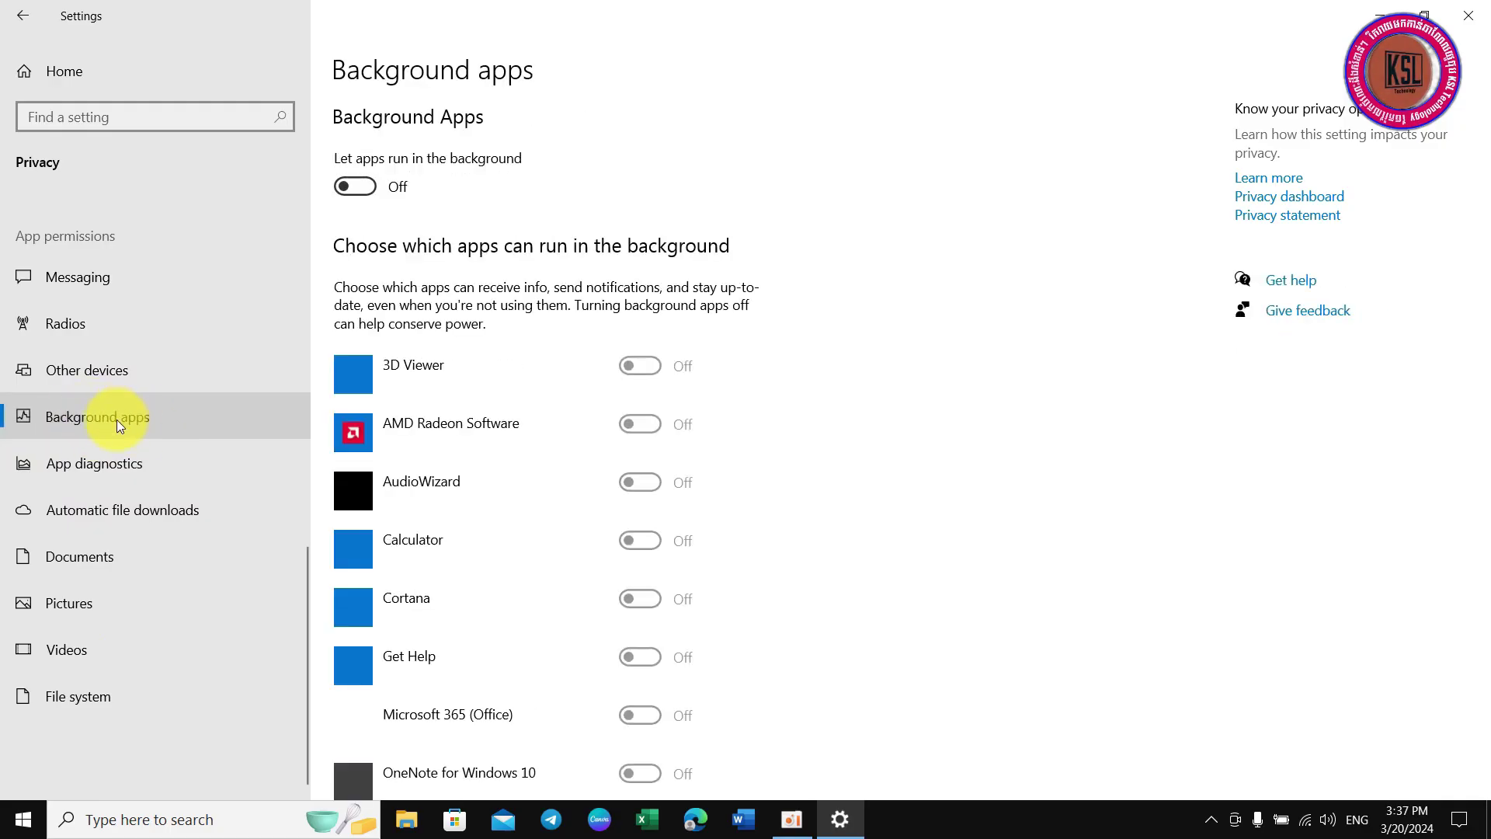
scroll(739, 394, down, 6)
scroll(455, 574, down, 10)
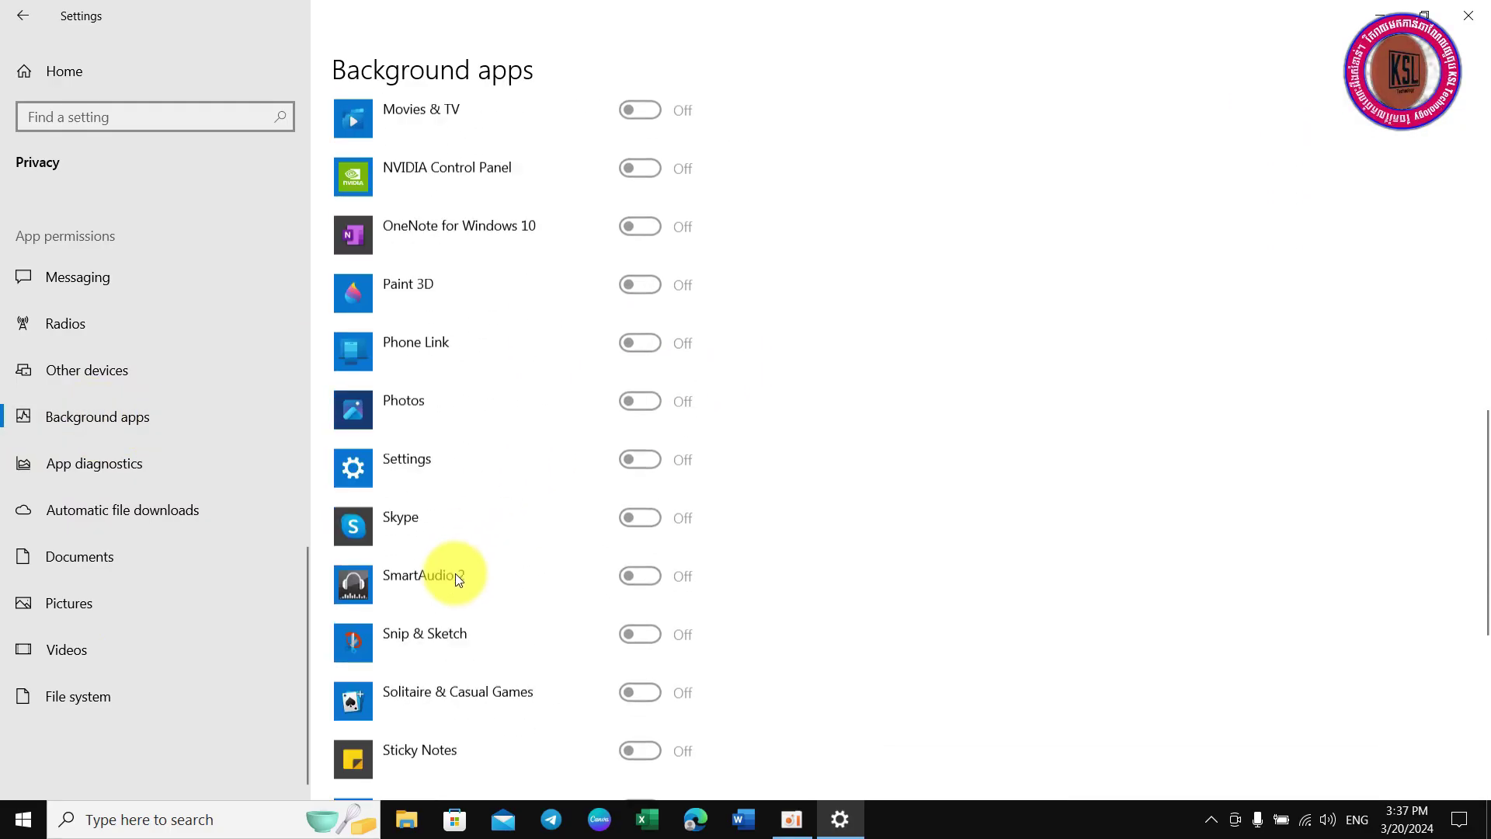
scroll(454, 458, up, 5)
scroll(454, 452, up, 12)
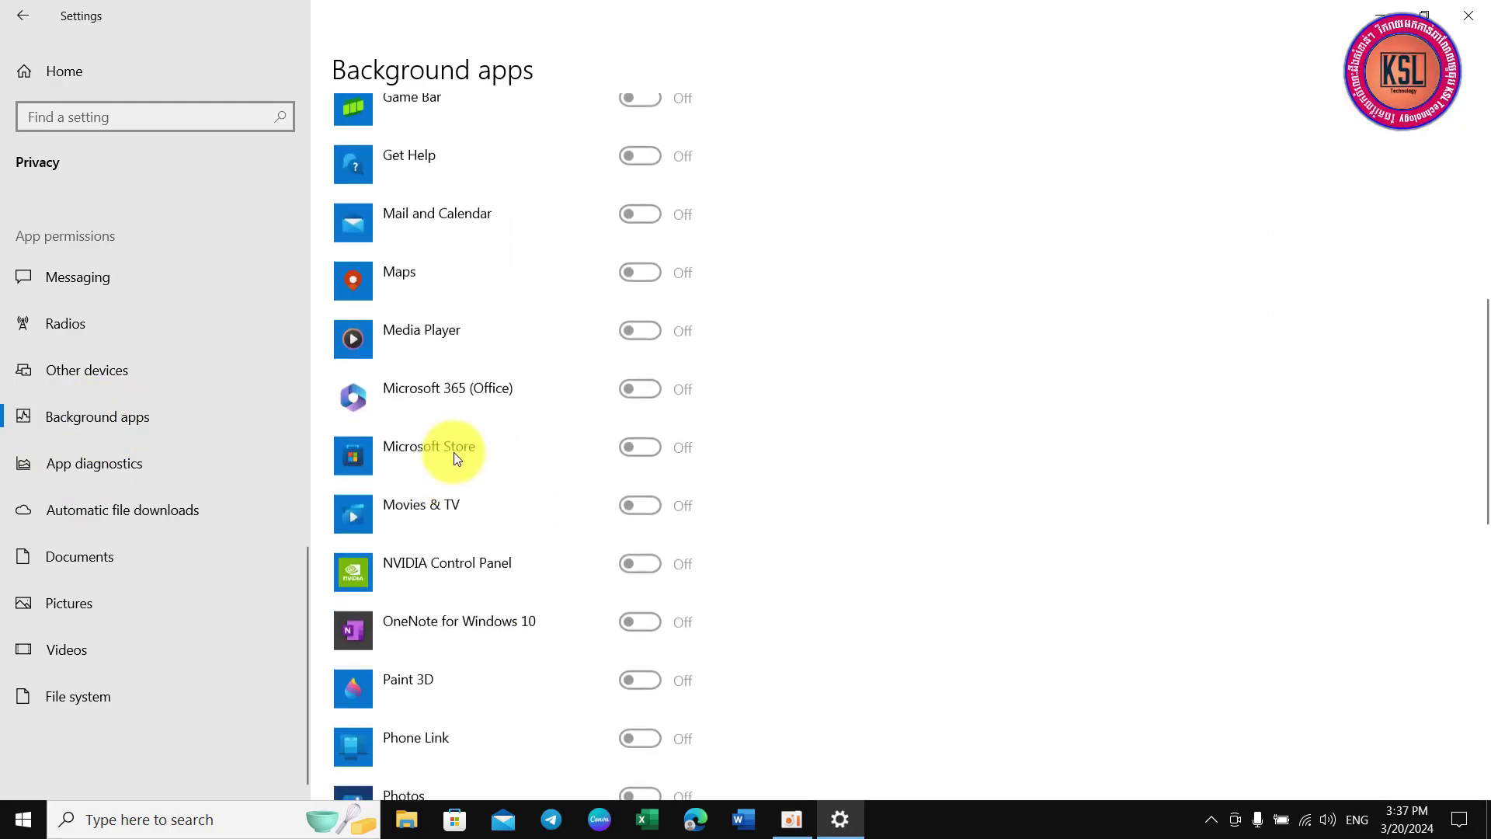
Allow apps to run in the background, review the app list and turn the permission back off
click(366, 186)
scroll(629, 606, down, 10)
scroll(606, 669, down, 6)
scroll(594, 640, up, 10)
scroll(559, 435, up, 8)
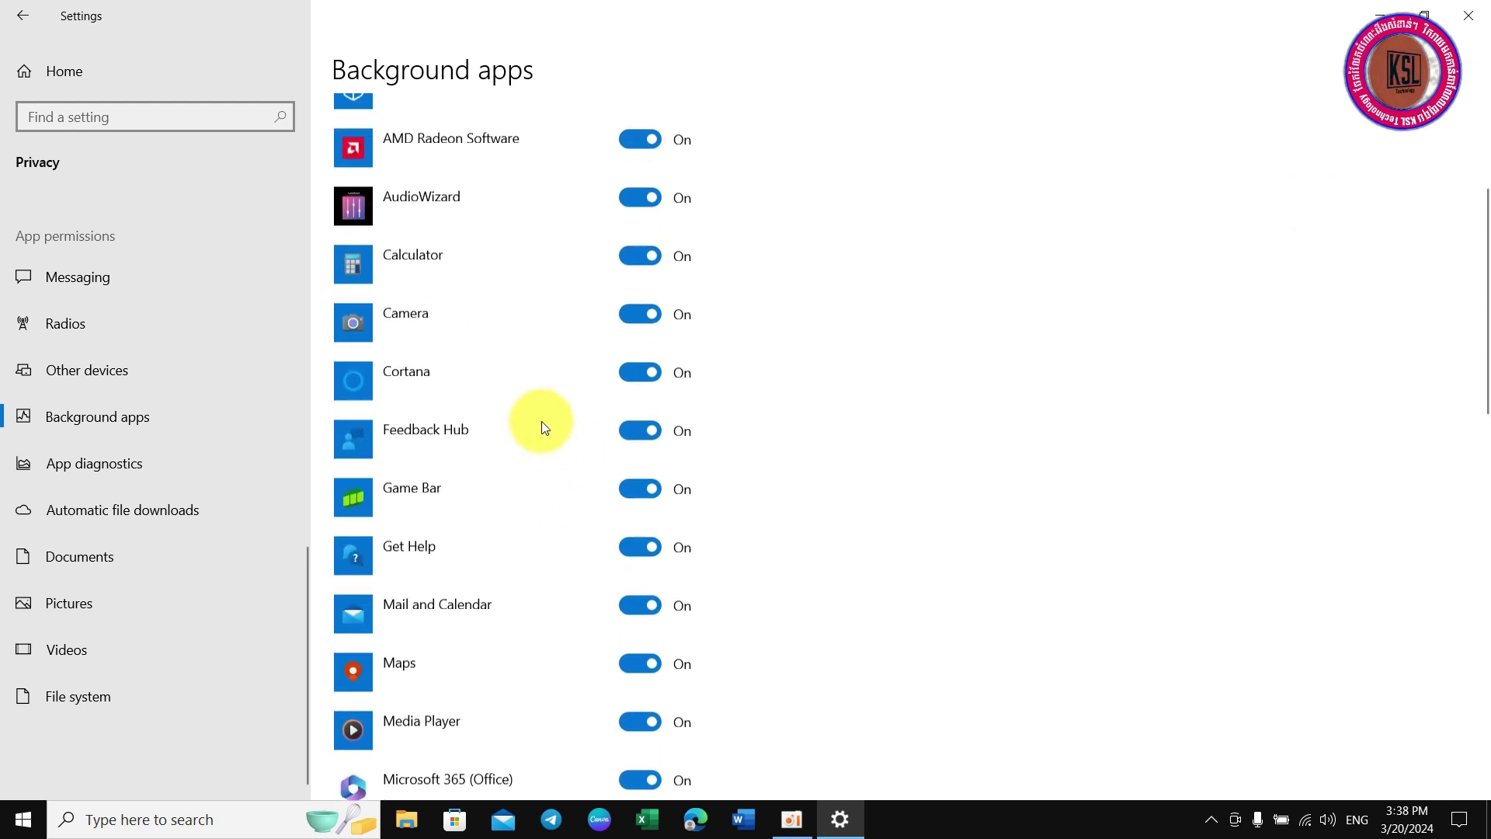
click(354, 147)
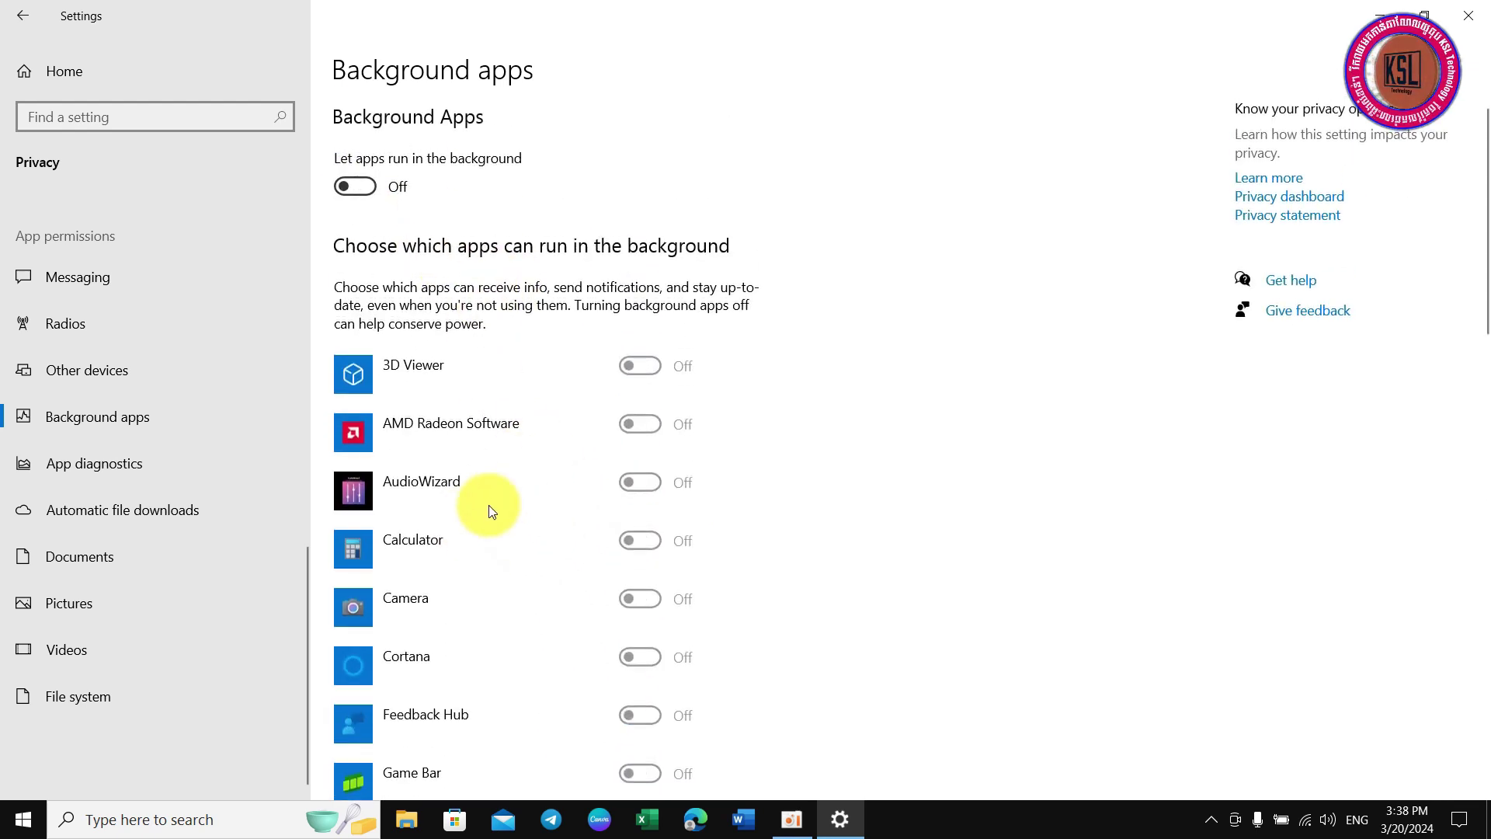
scroll(488, 504, down, 3)
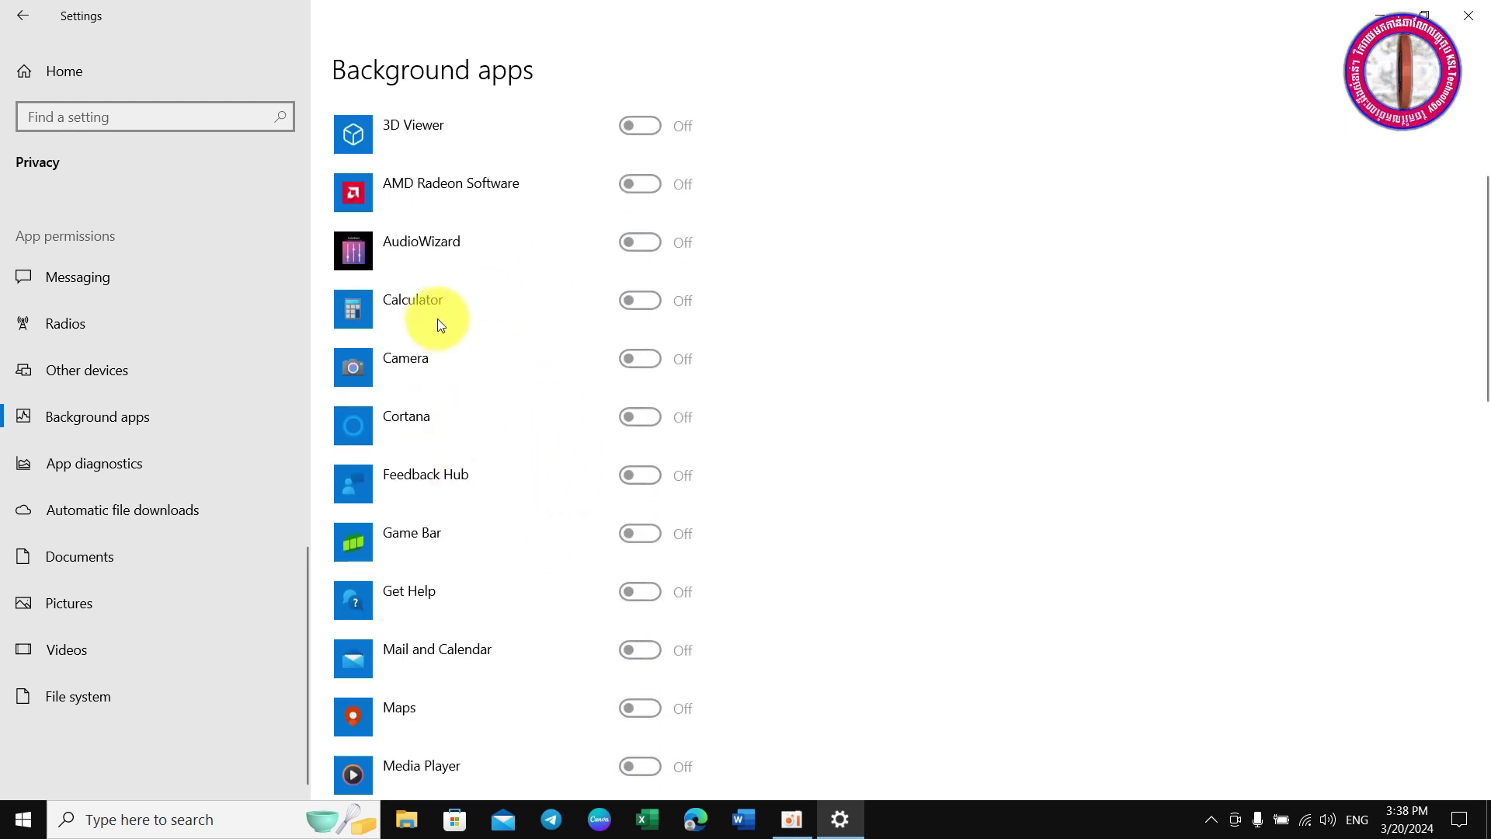
Review the apps listed in the background apps privacy settings and return to the Settings home
scroll(436, 318, up, 5)
scroll(505, 505, down, 10)
scroll(514, 528, down, 12)
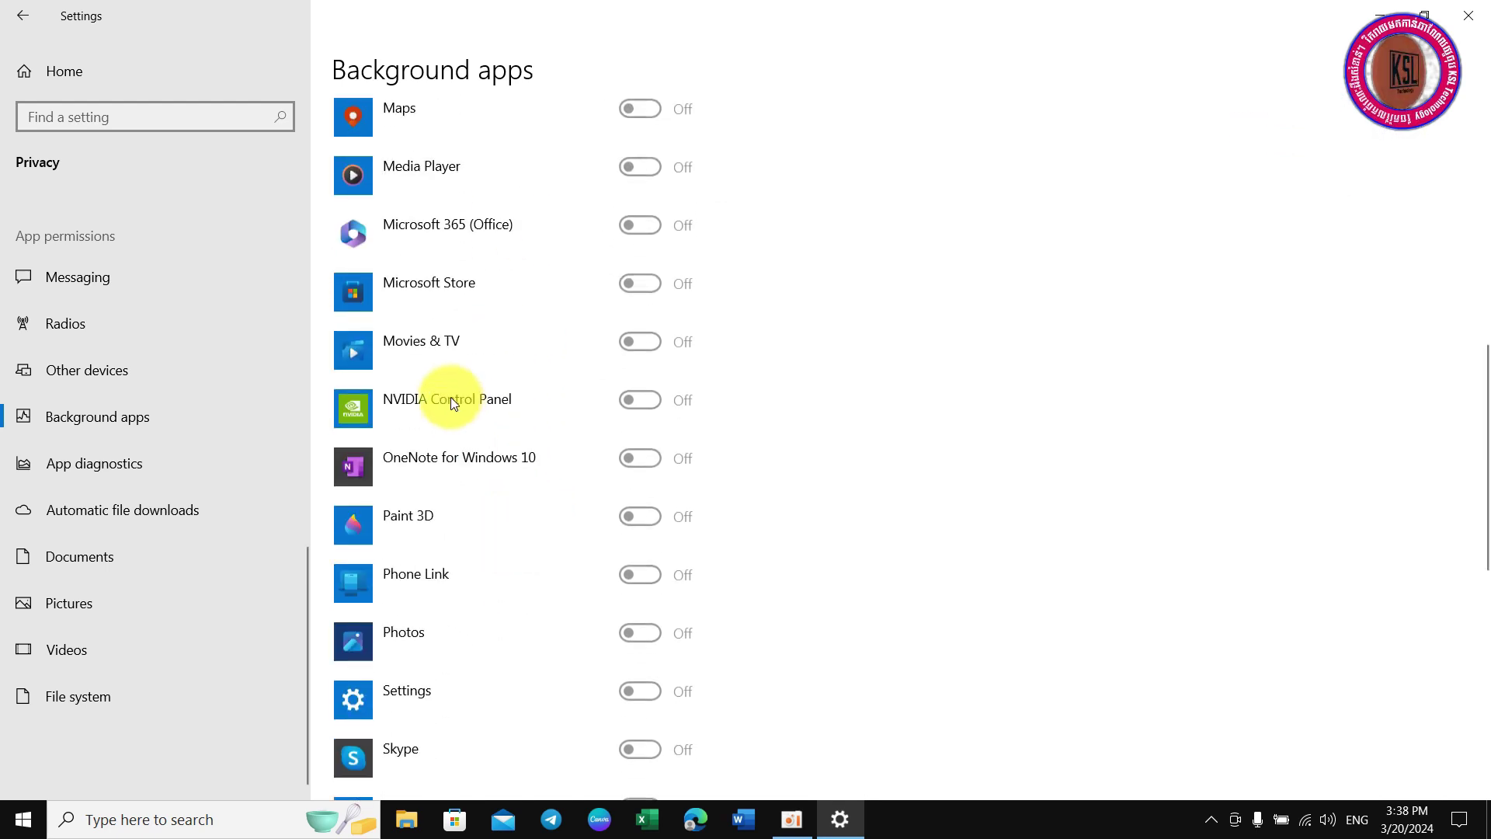
scroll(468, 361, up, 5)
scroll(468, 360, up, 8)
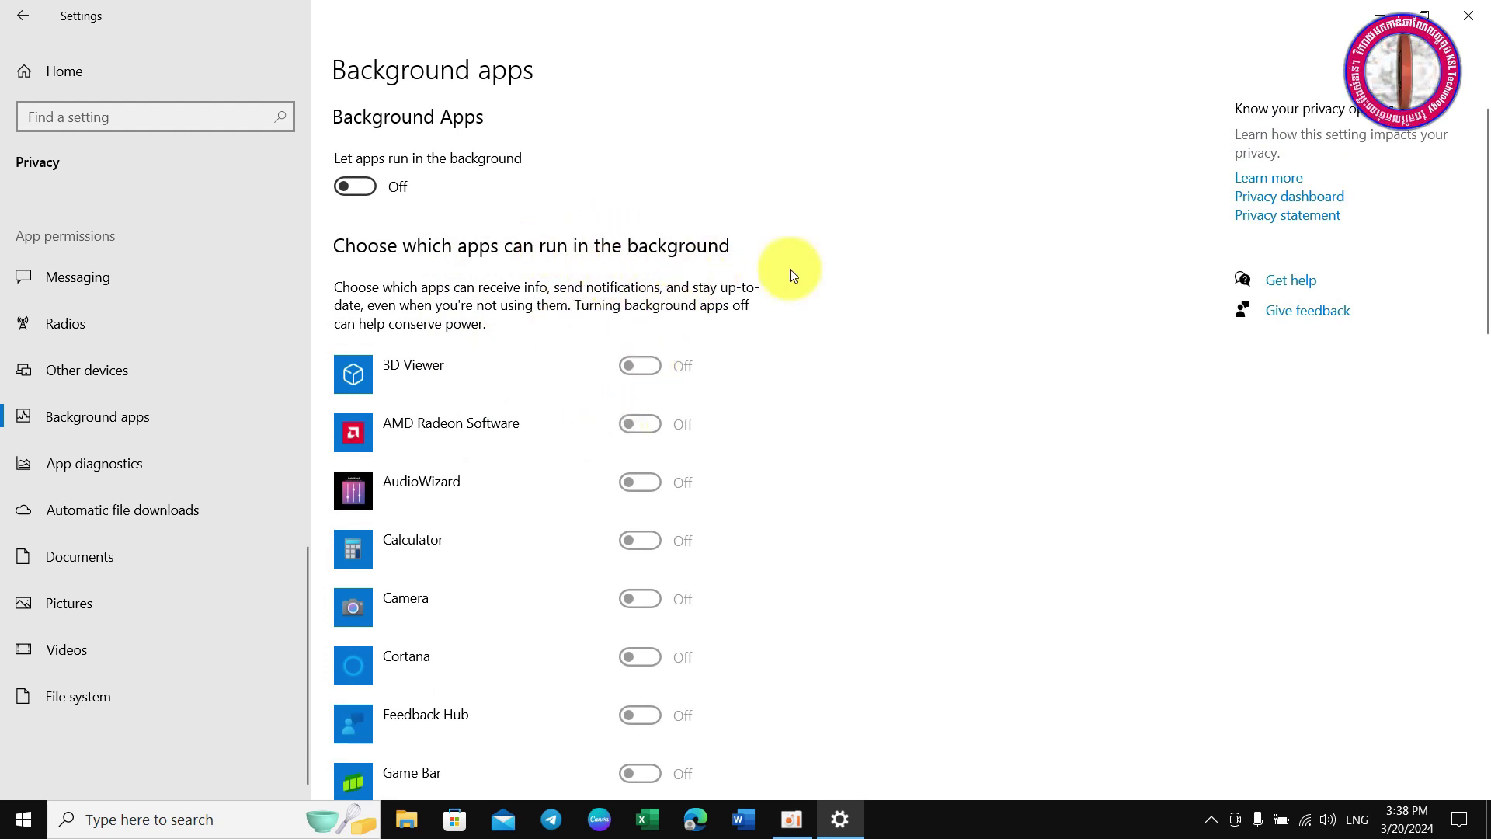
click(86, 74)
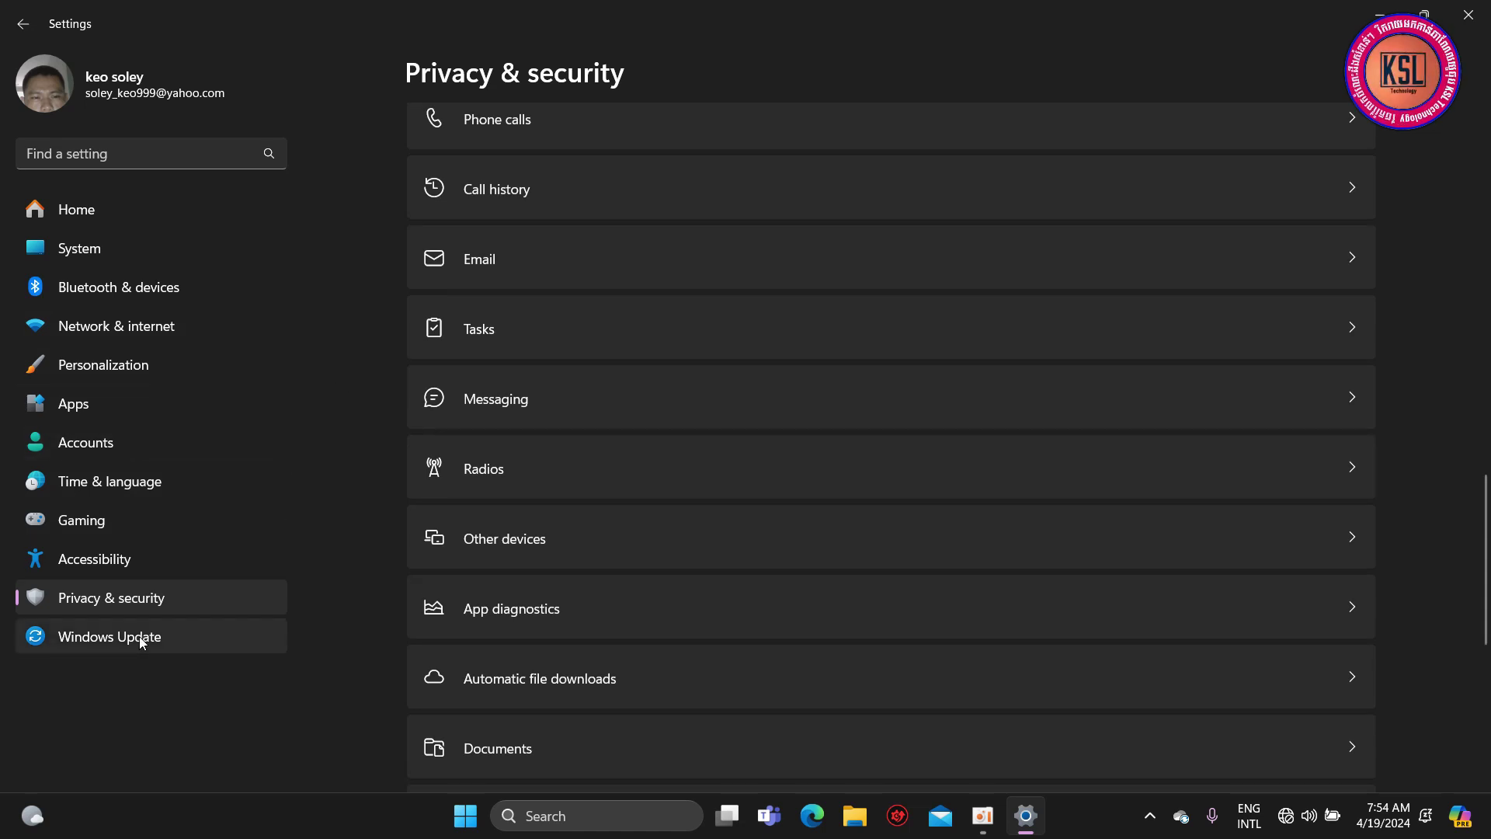
Look over the available updates and options in Windows Update and open its advanced options
click(200, 636)
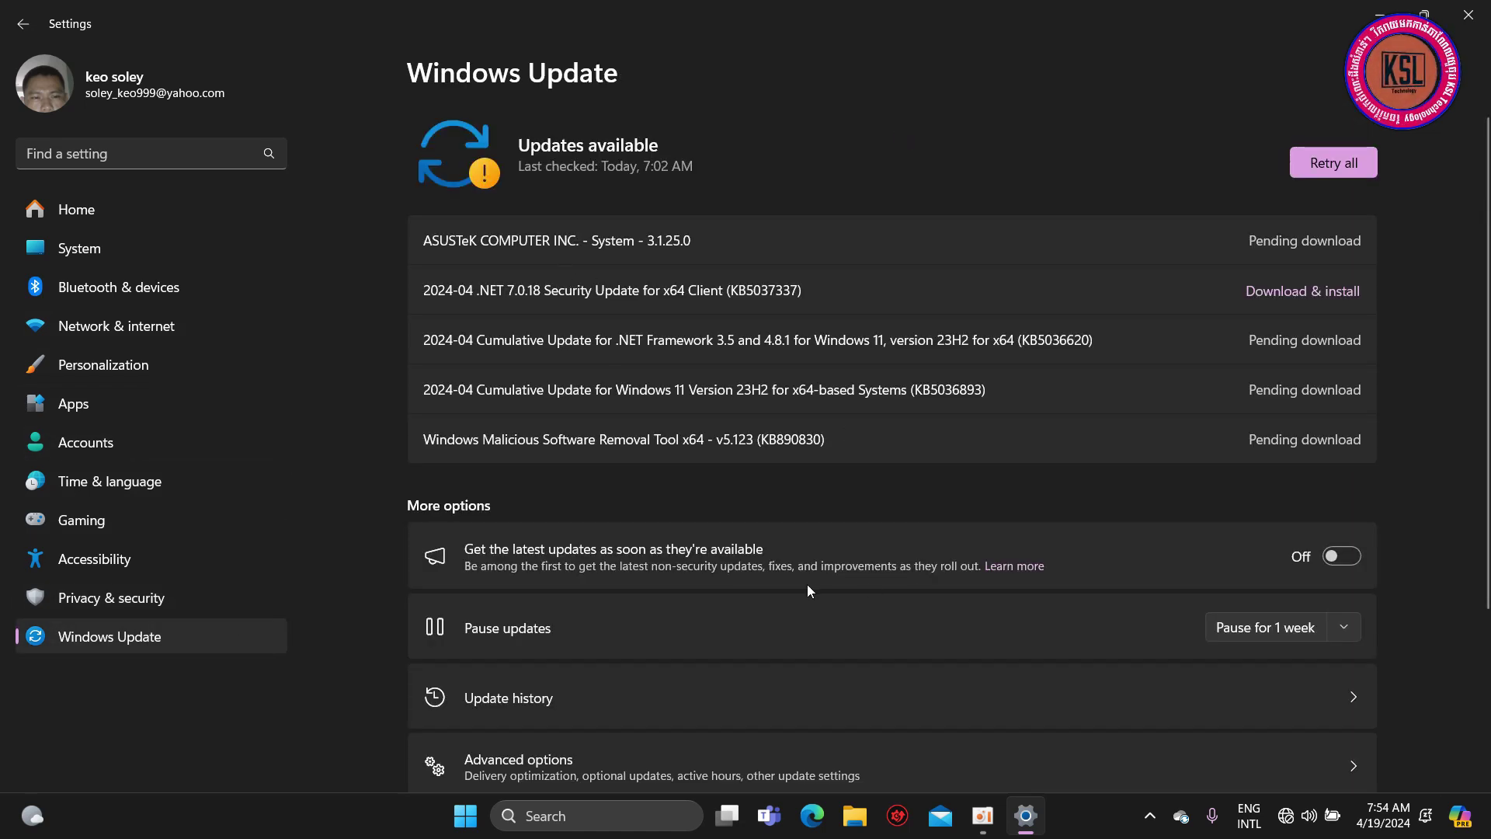
scroll(872, 523, down, 3)
scroll(872, 524, down, 1)
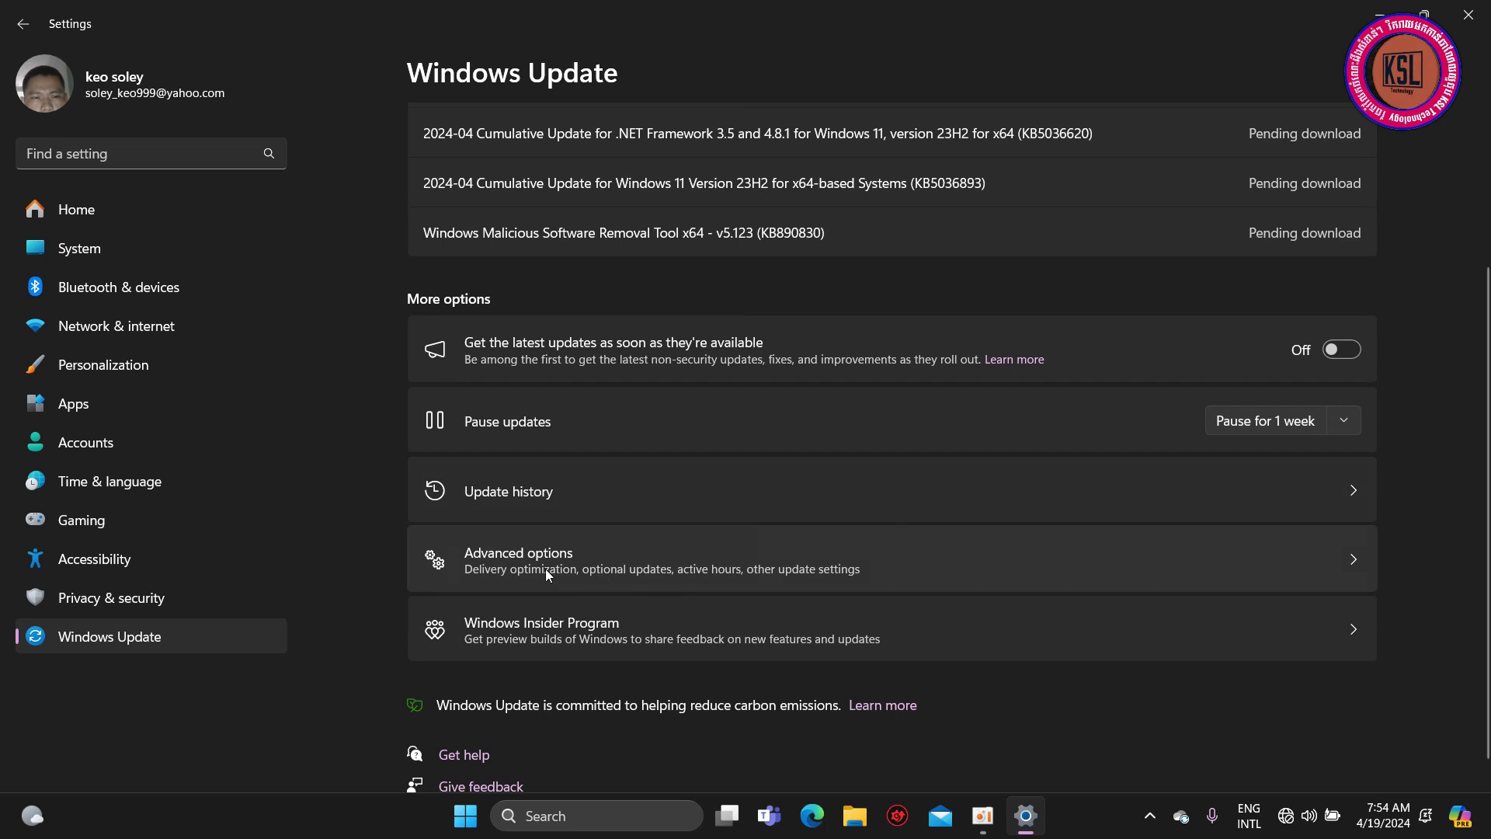
scroll(657, 399, up, 3)
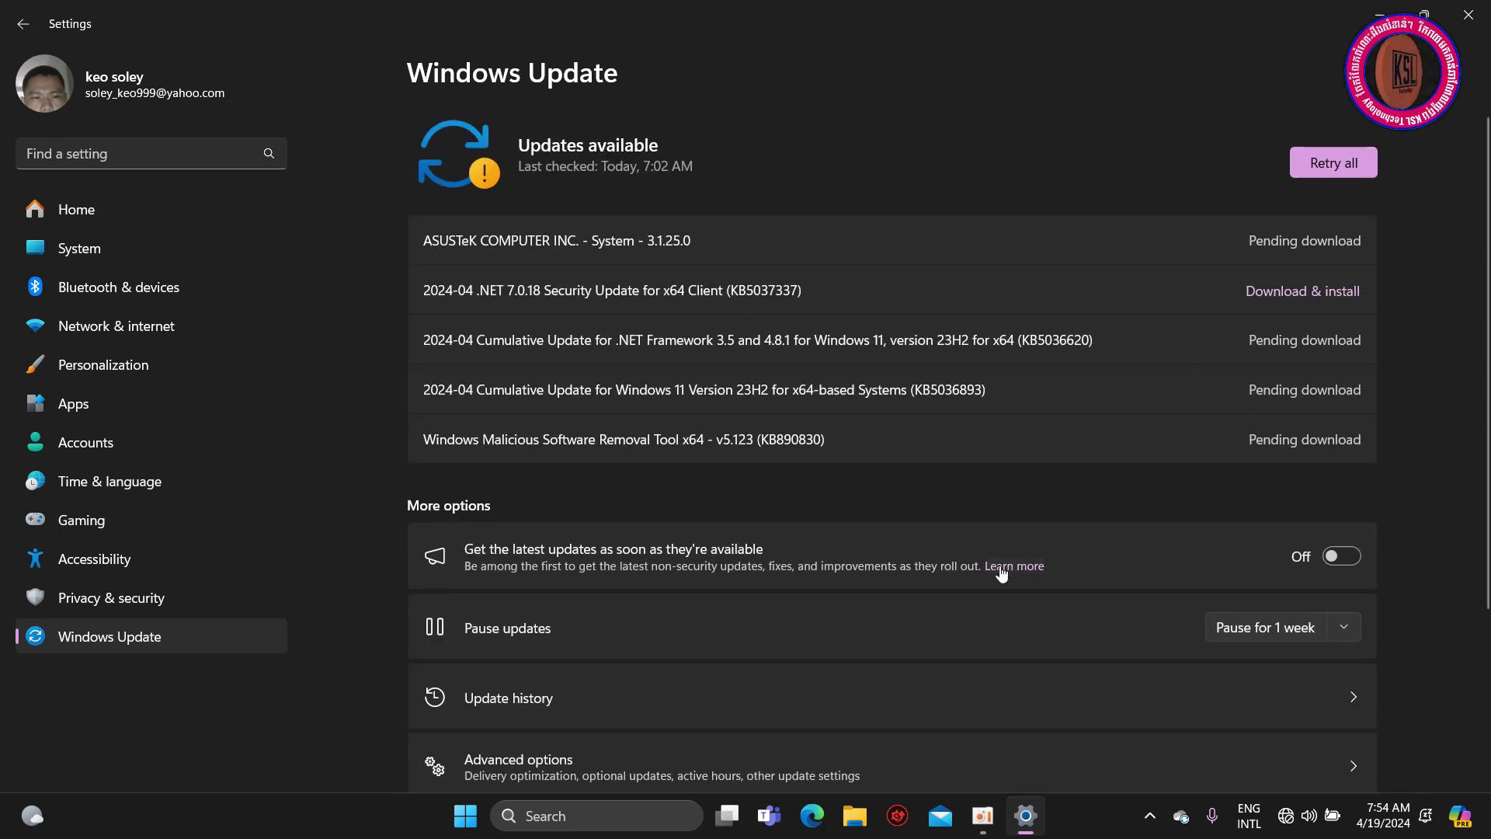
scroll(810, 618, down, 3)
click(548, 537)
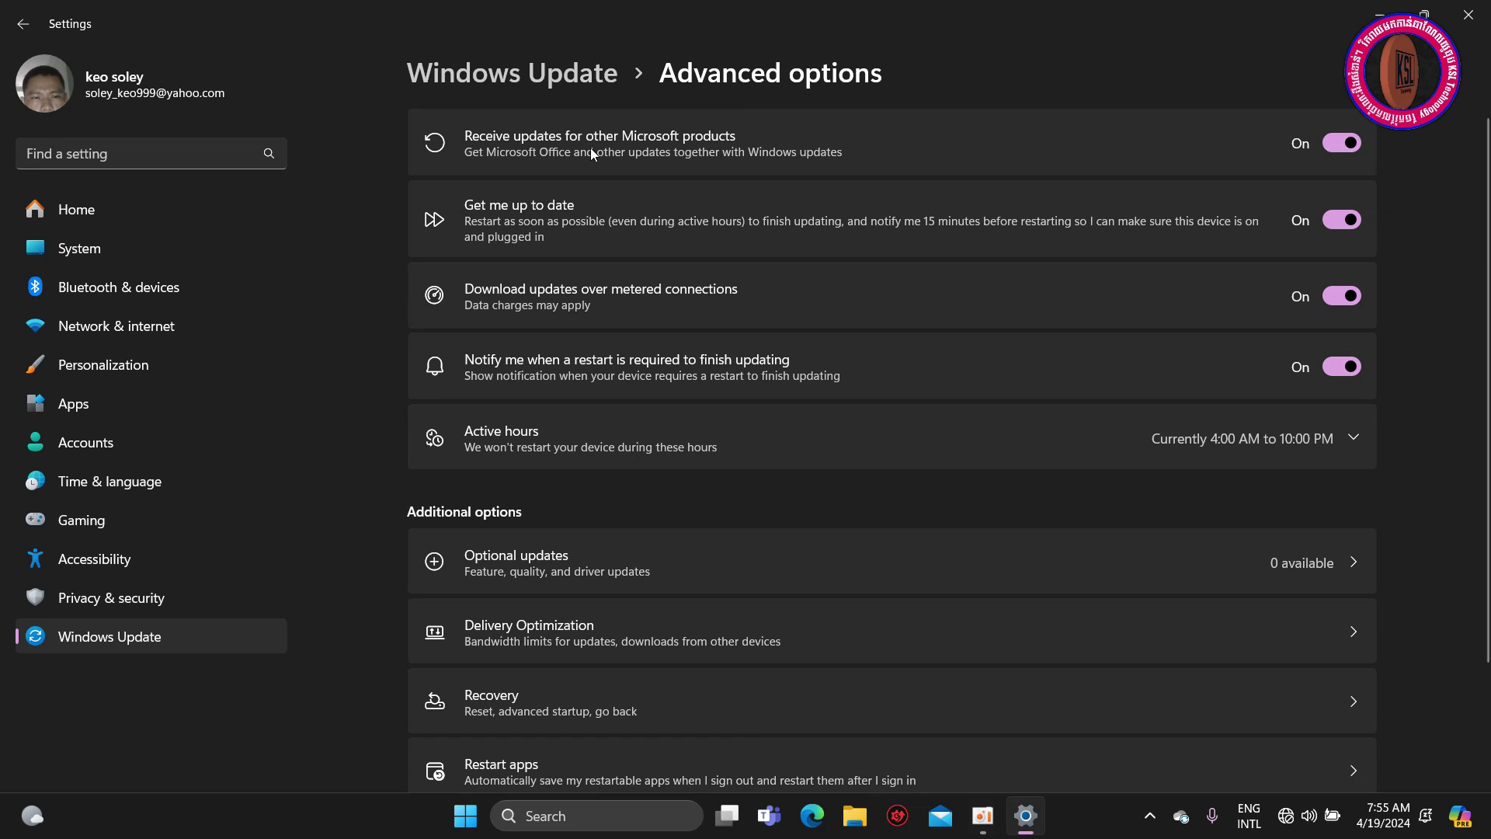
Turn off "Get me up to date" and the restart-required notification in the advanced update options, and close Settings
click(1355, 143)
click(1355, 143)
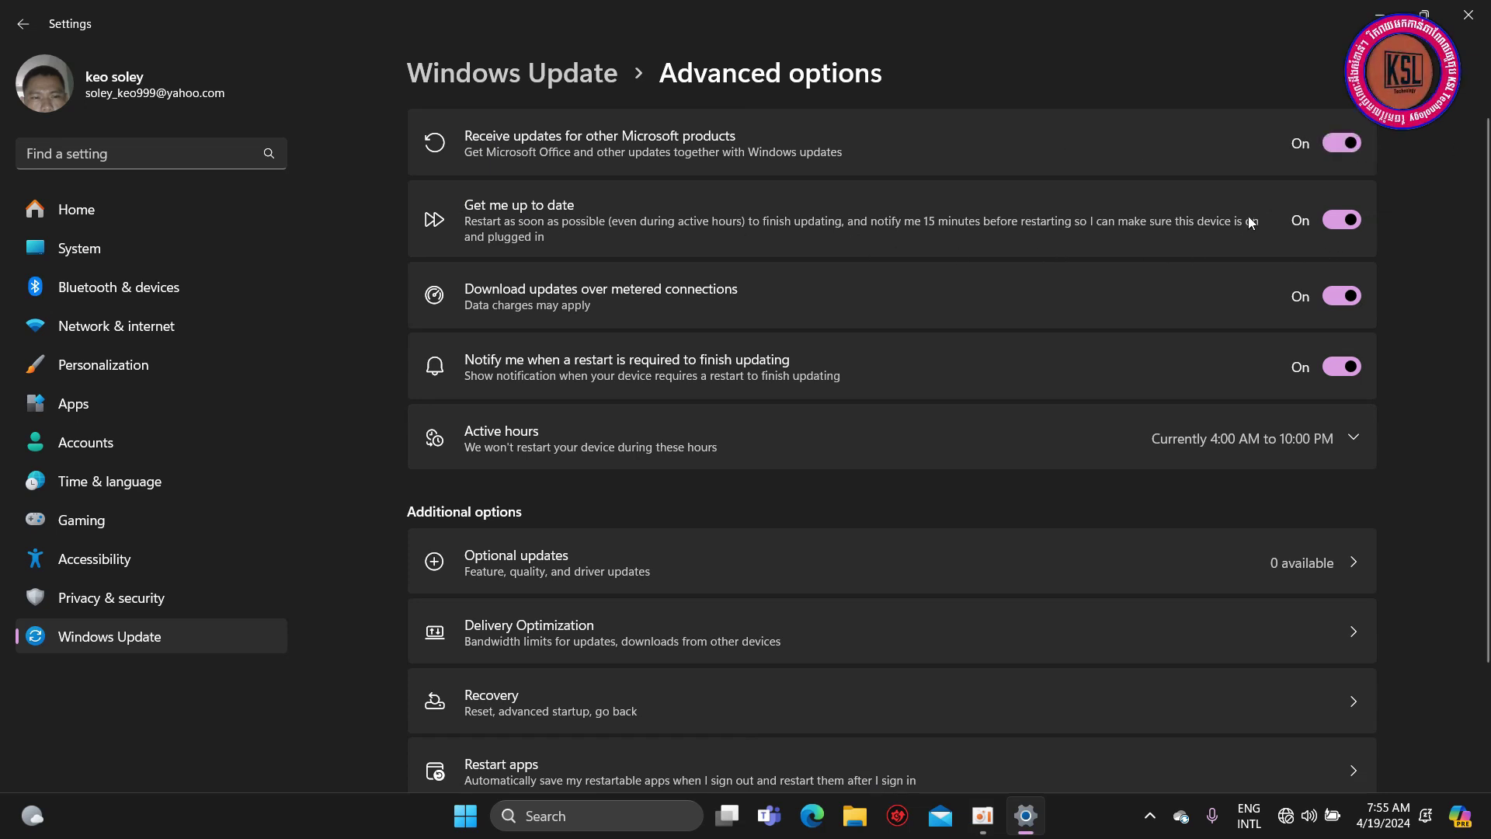
click(1331, 219)
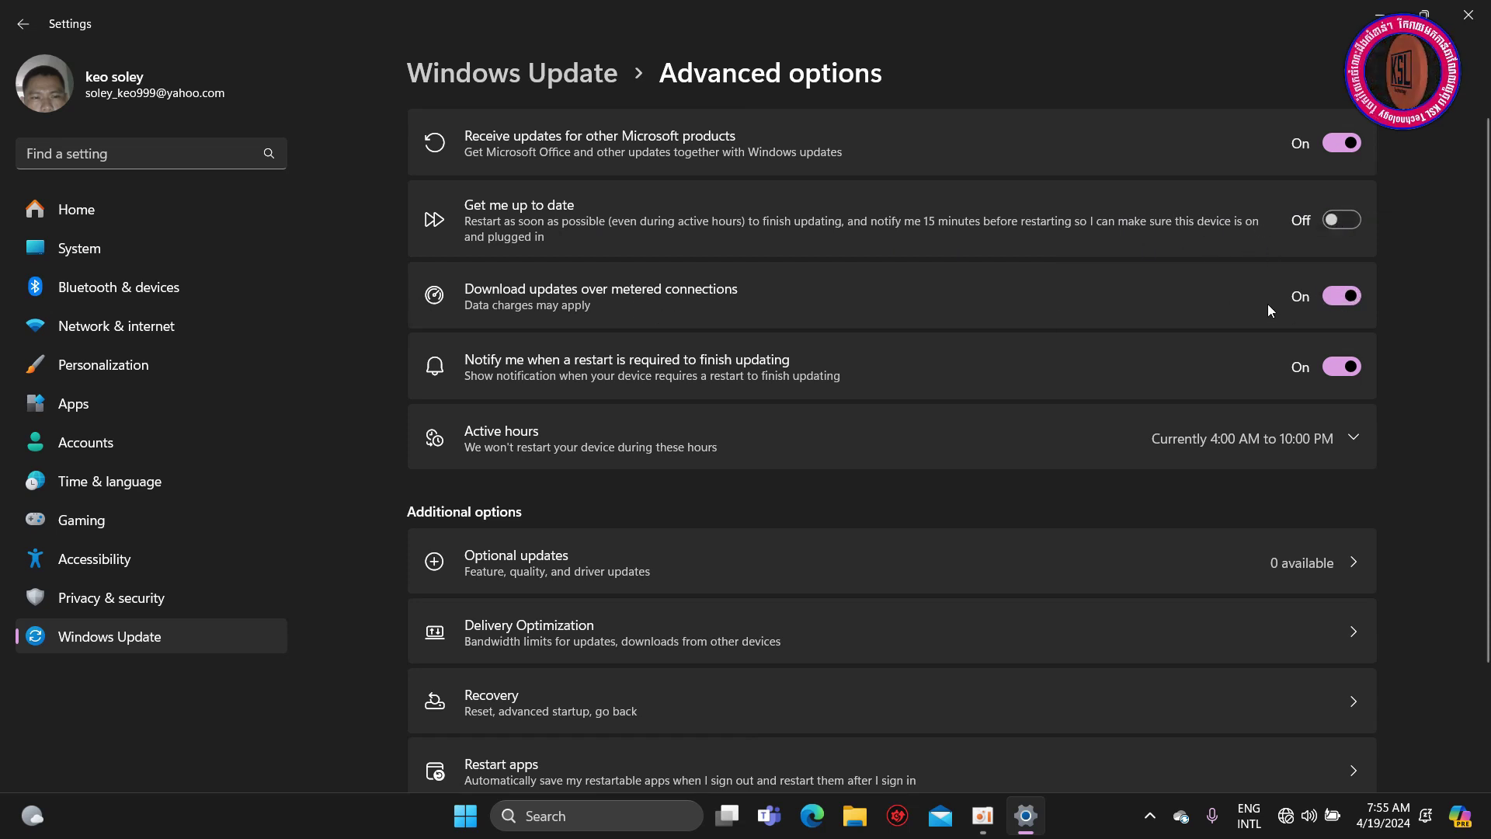
click(1350, 295)
click(1352, 296)
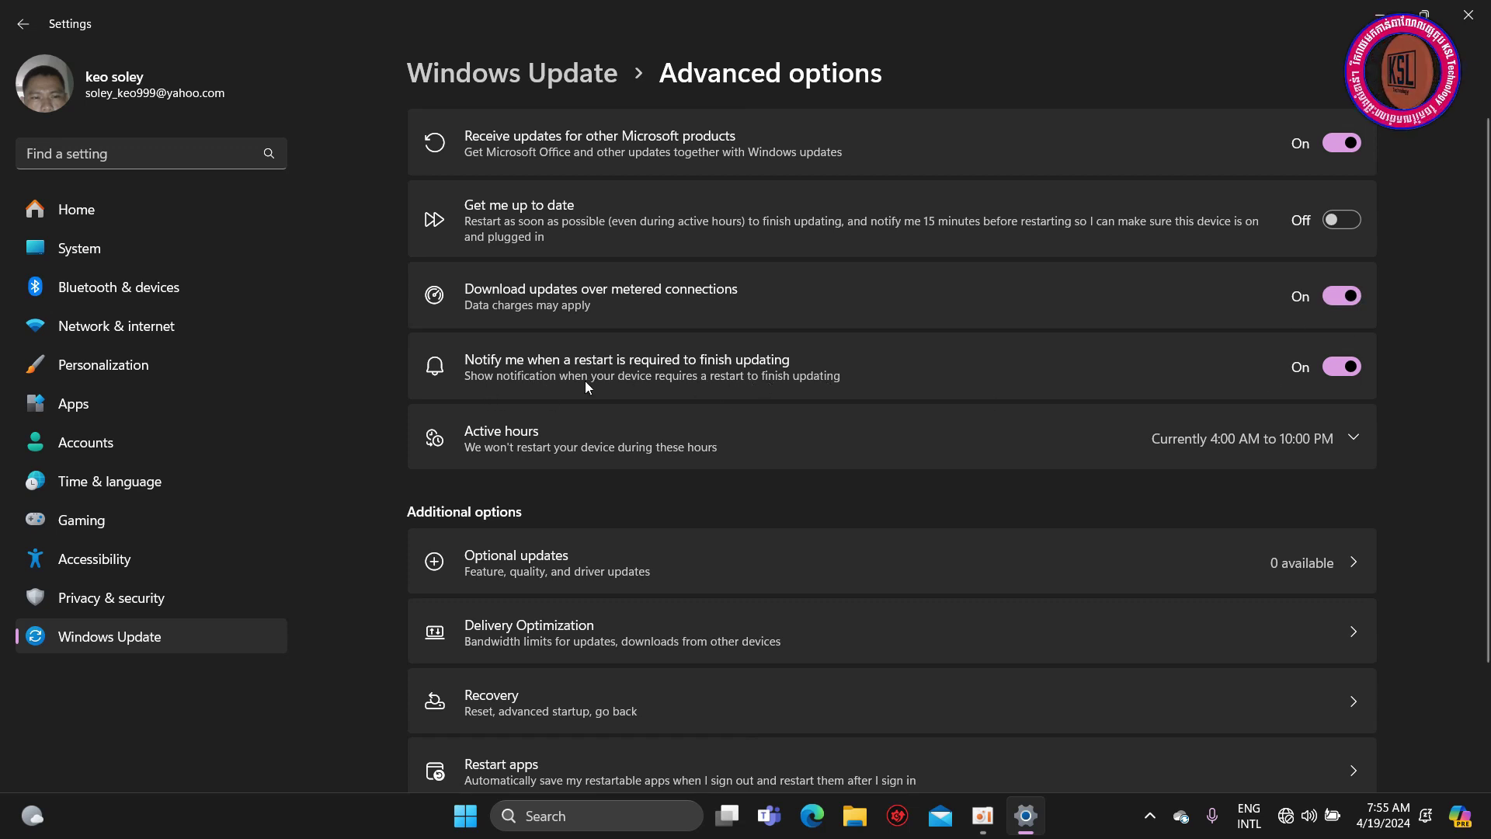
click(1343, 371)
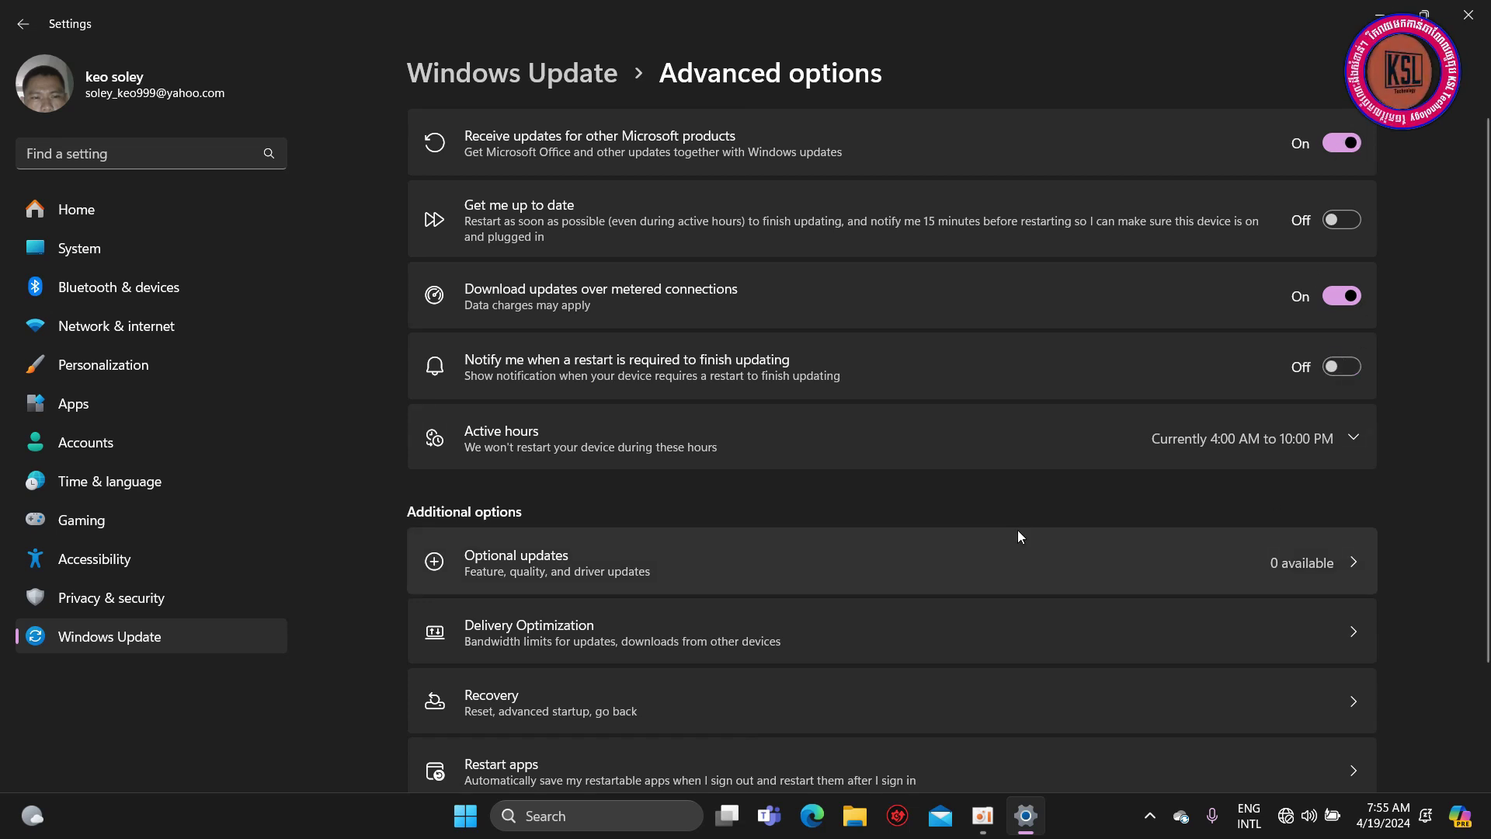
click(1470, 17)
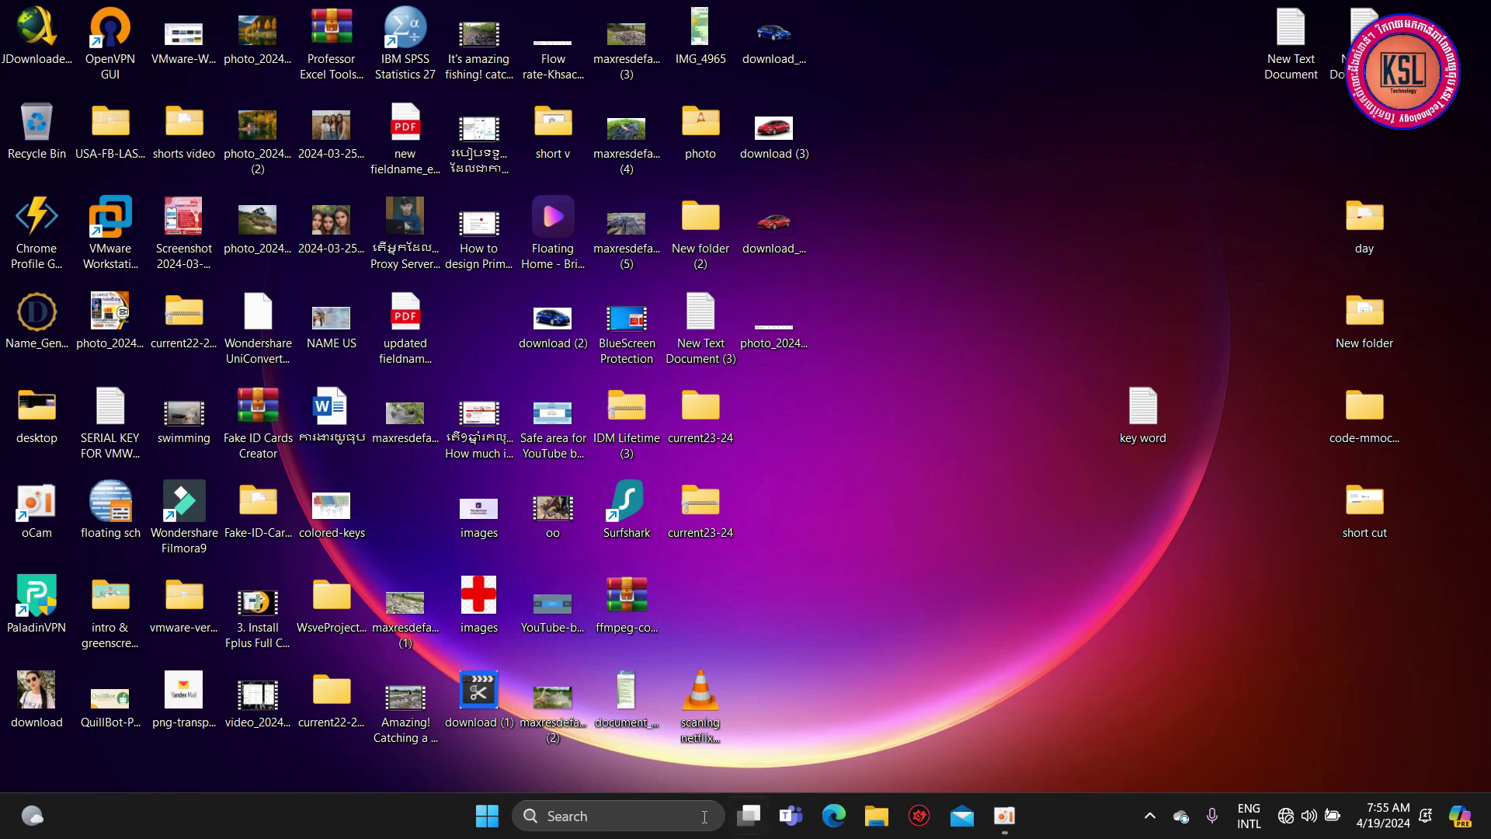
Find System Configuration through the Windows search and run it as administrator
click(578, 814)
text(ms)
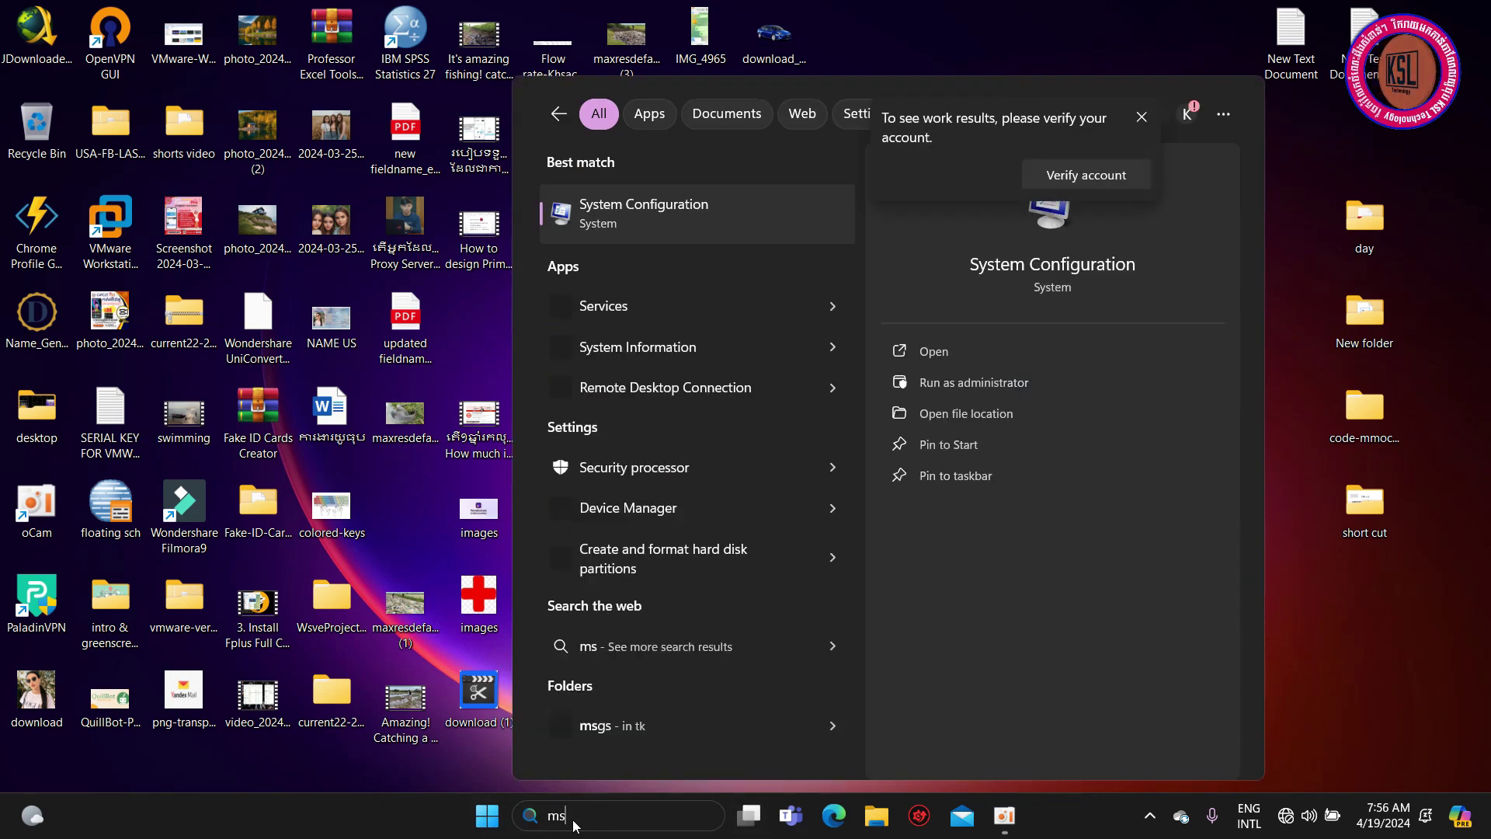
text(co)
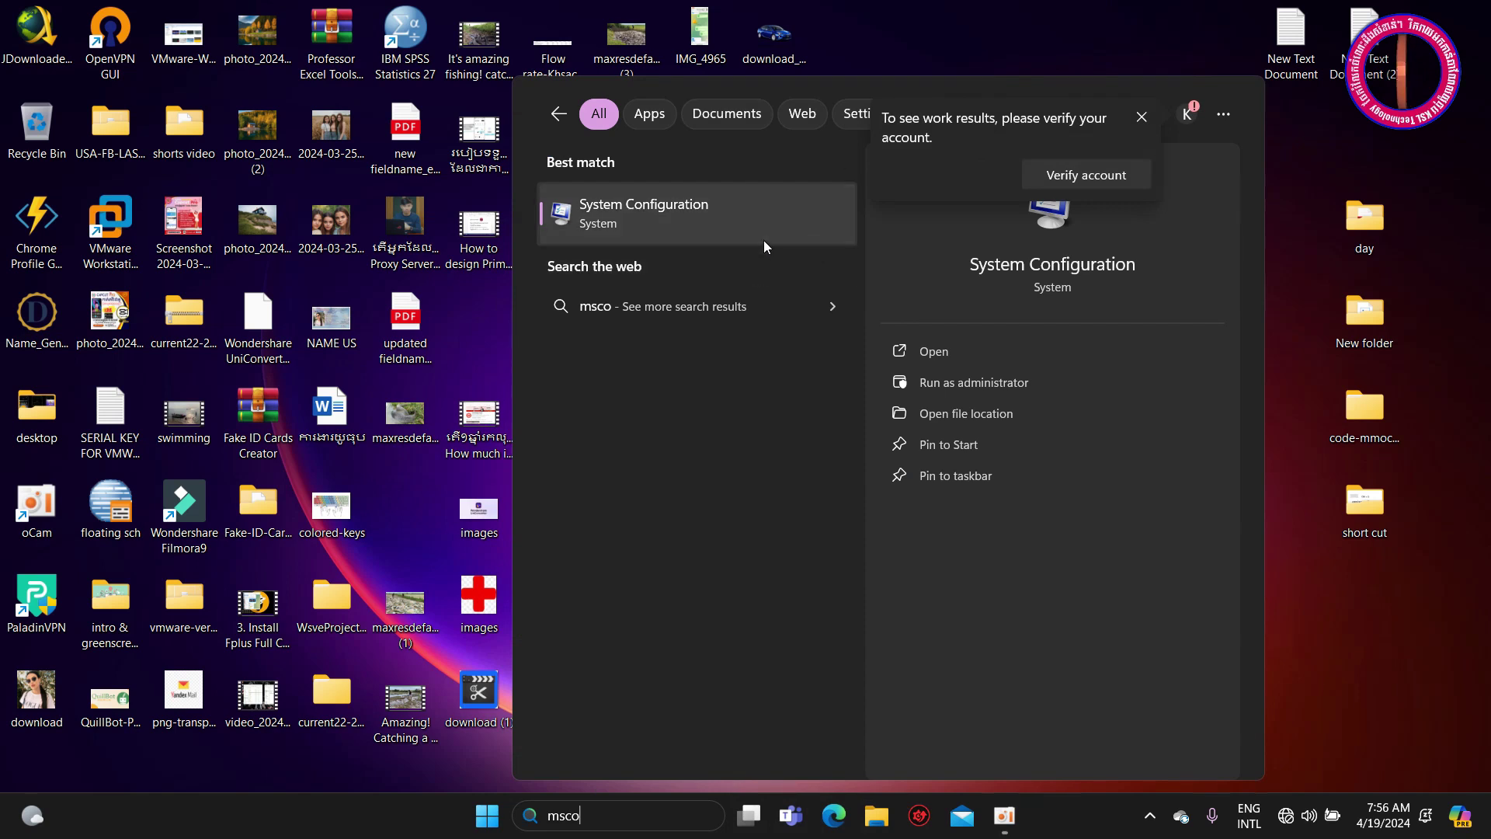
click(977, 388)
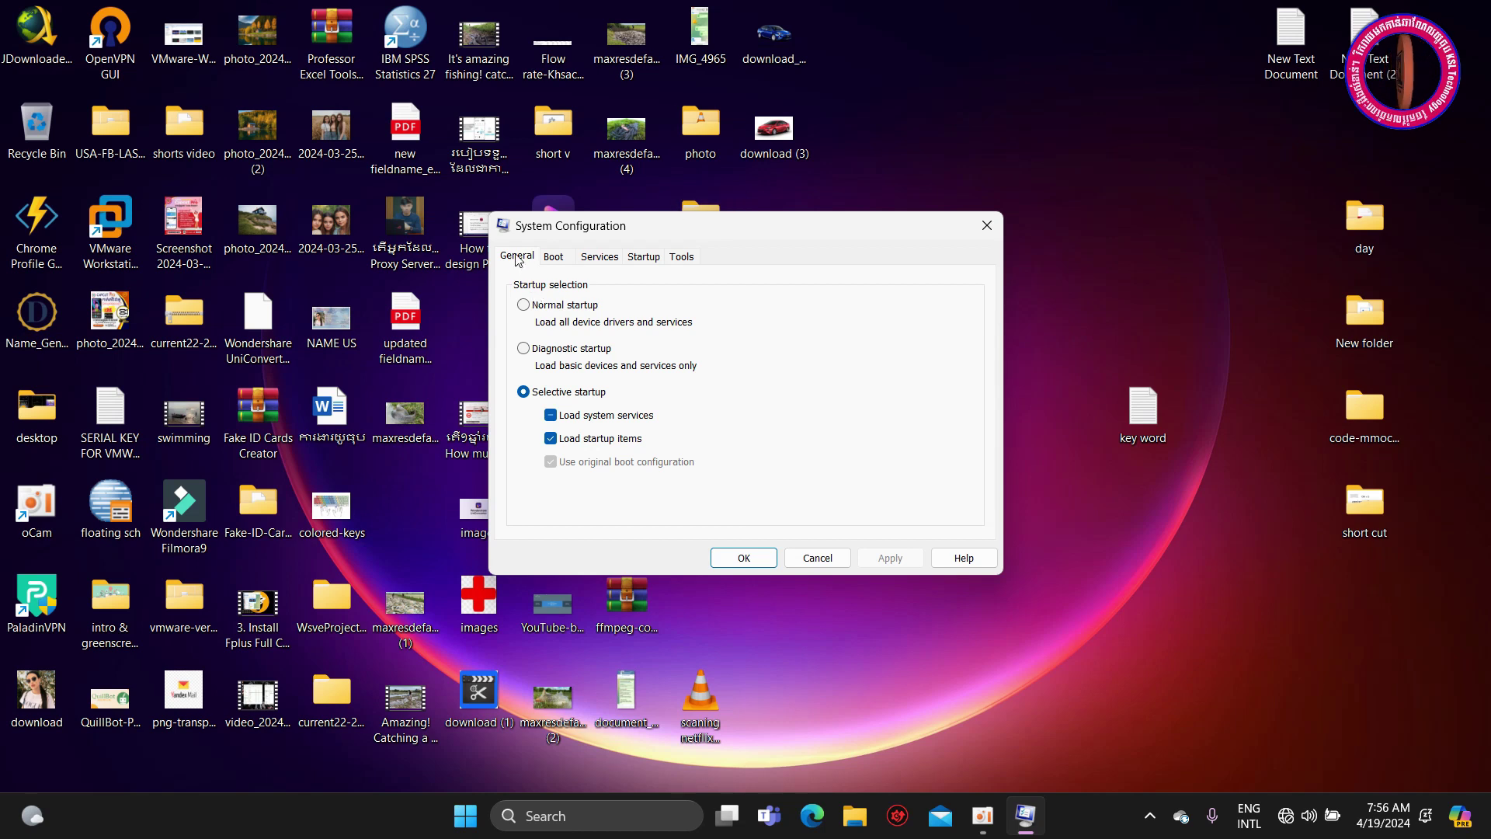
Enable No GUI boot in the boot options, apply it and accept the BitLocker warning
click(553, 257)
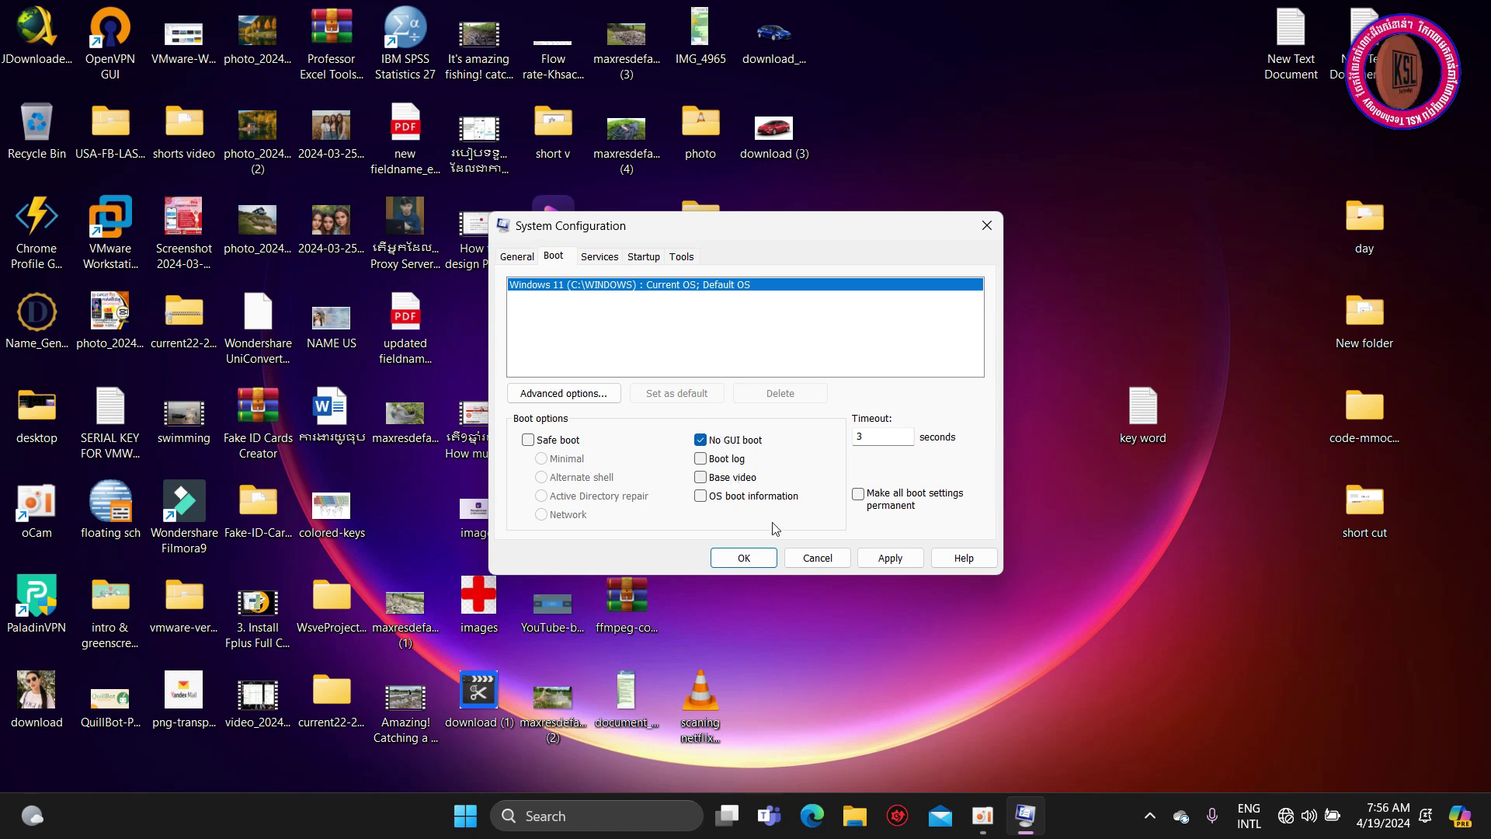
click(882, 559)
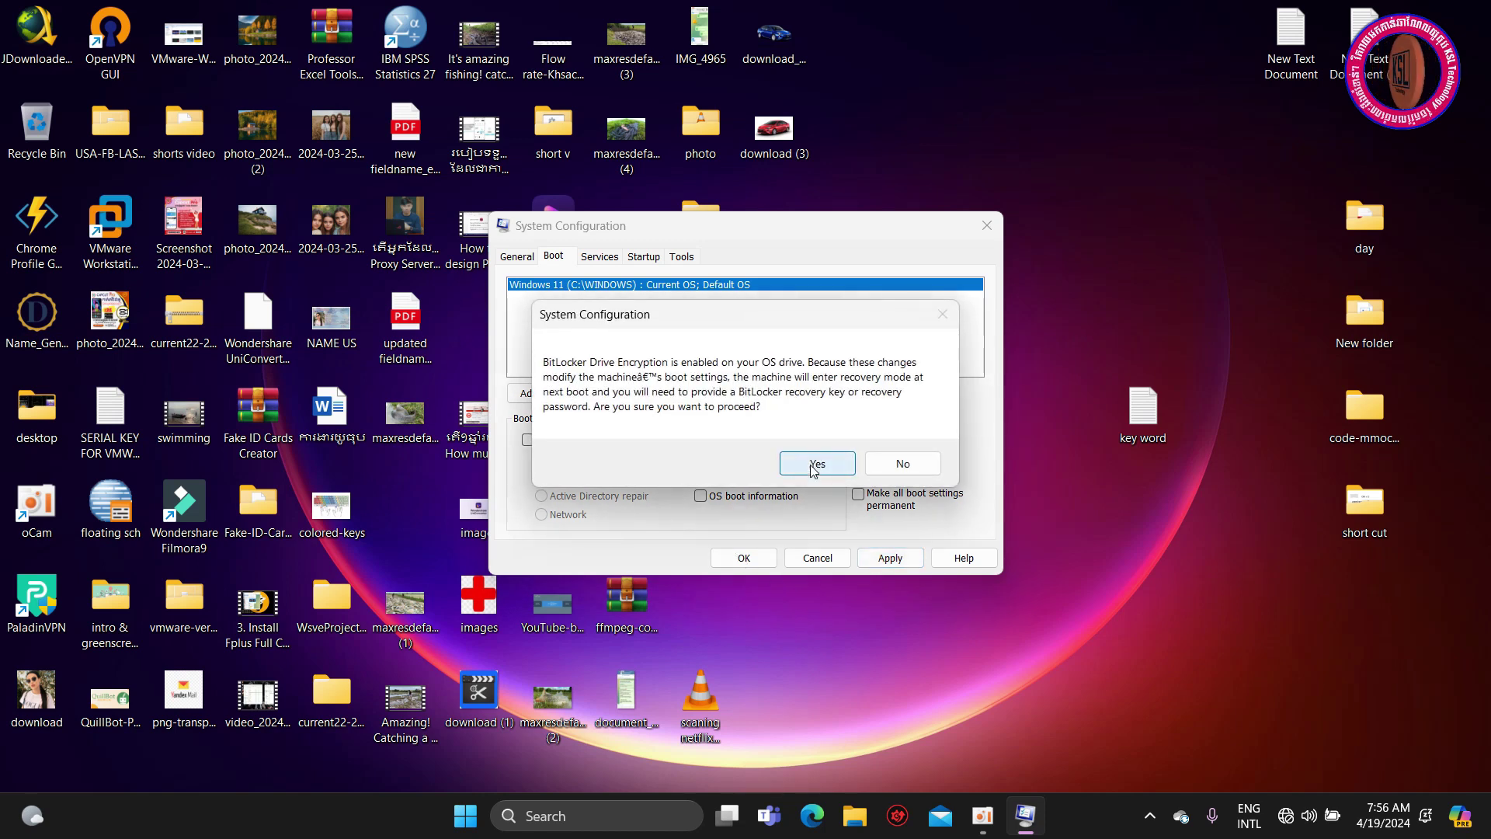
click(816, 465)
click(522, 235)
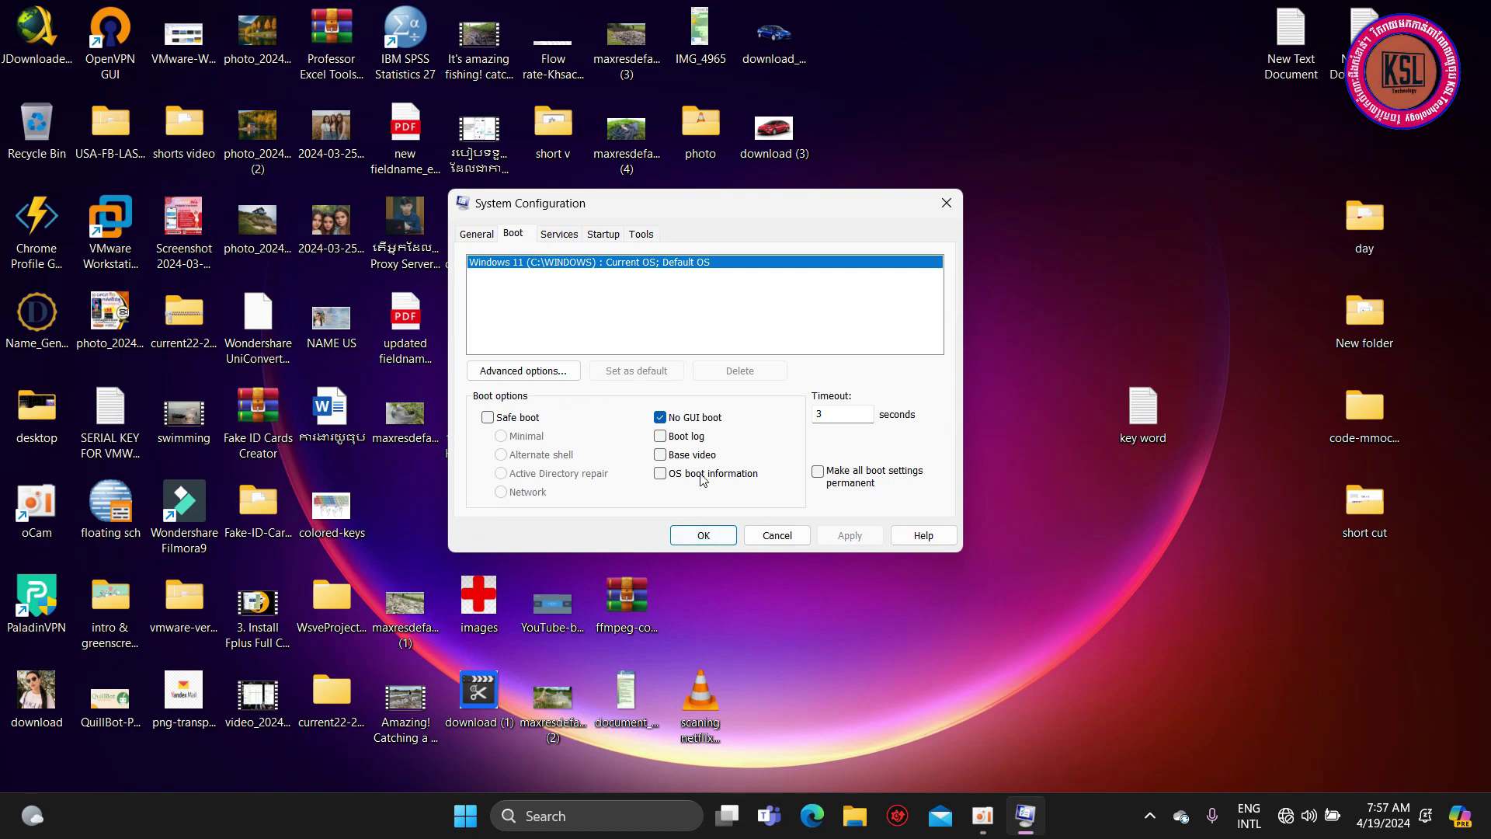
Hide all Microsoft services, disable all remaining services, and exit System Configuration without restarting the computer
click(568, 240)
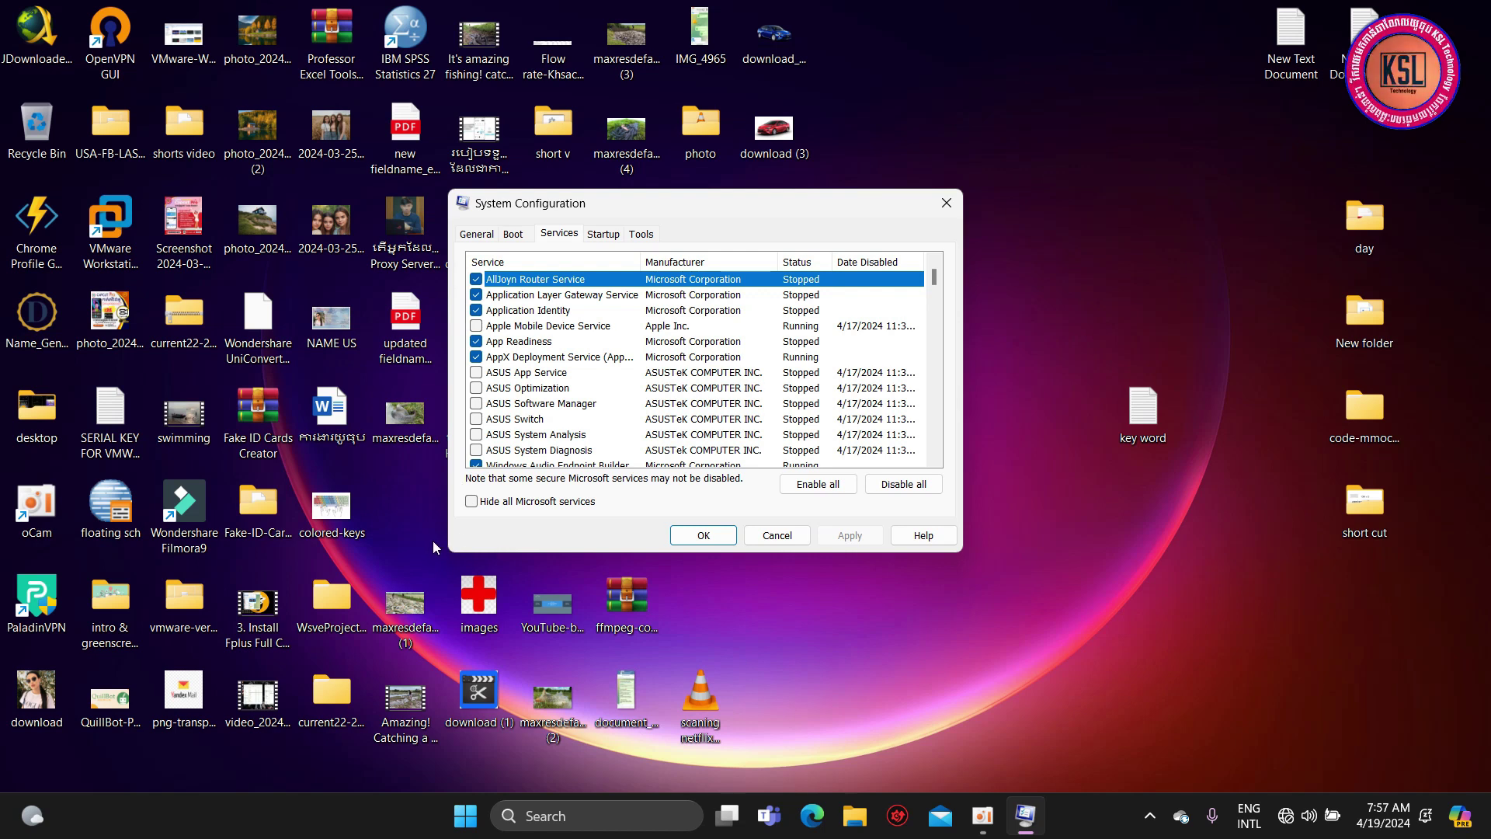
click(471, 501)
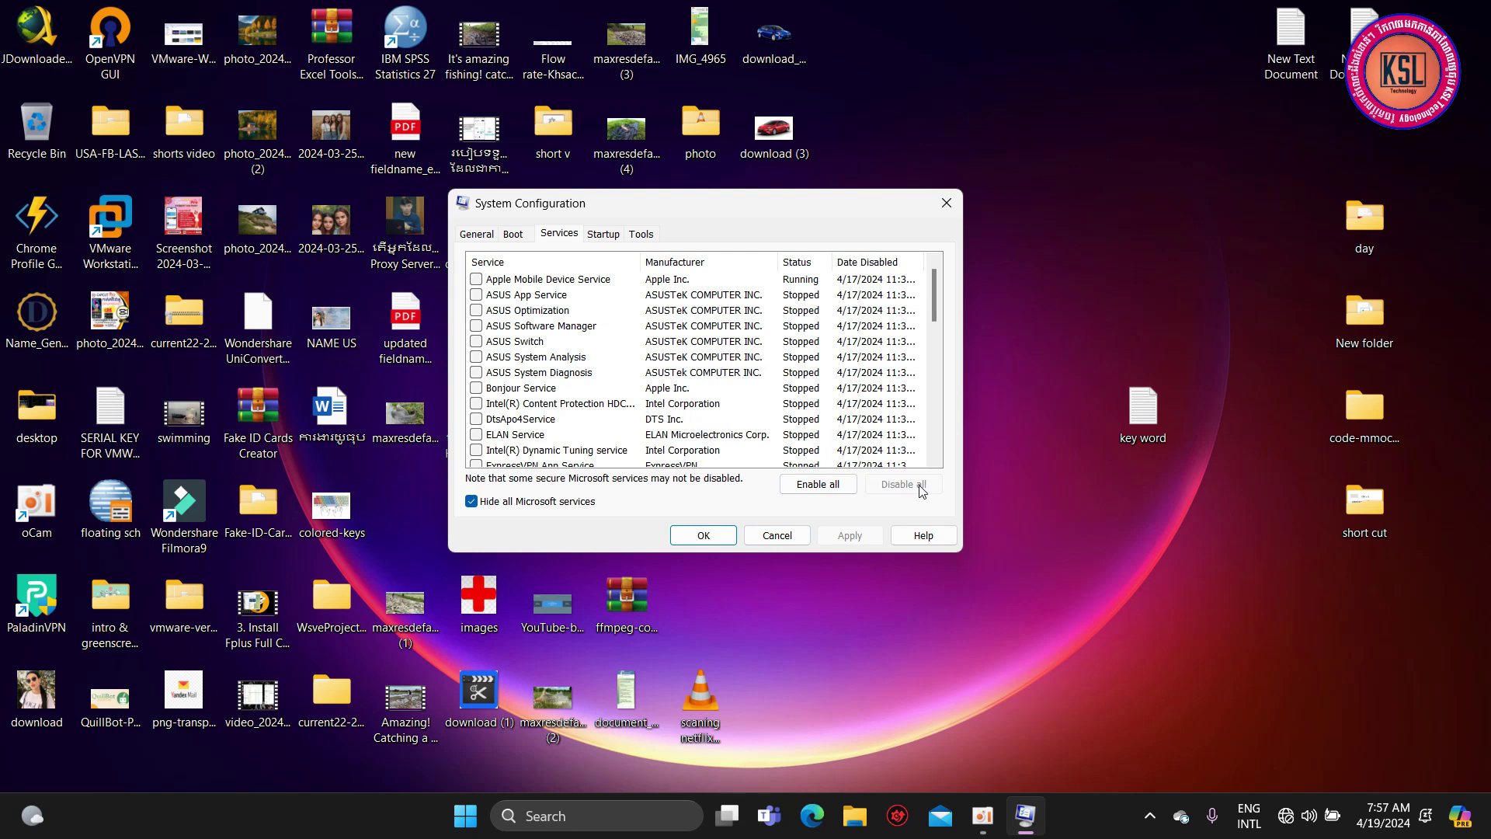
scroll(626, 411, down, 6)
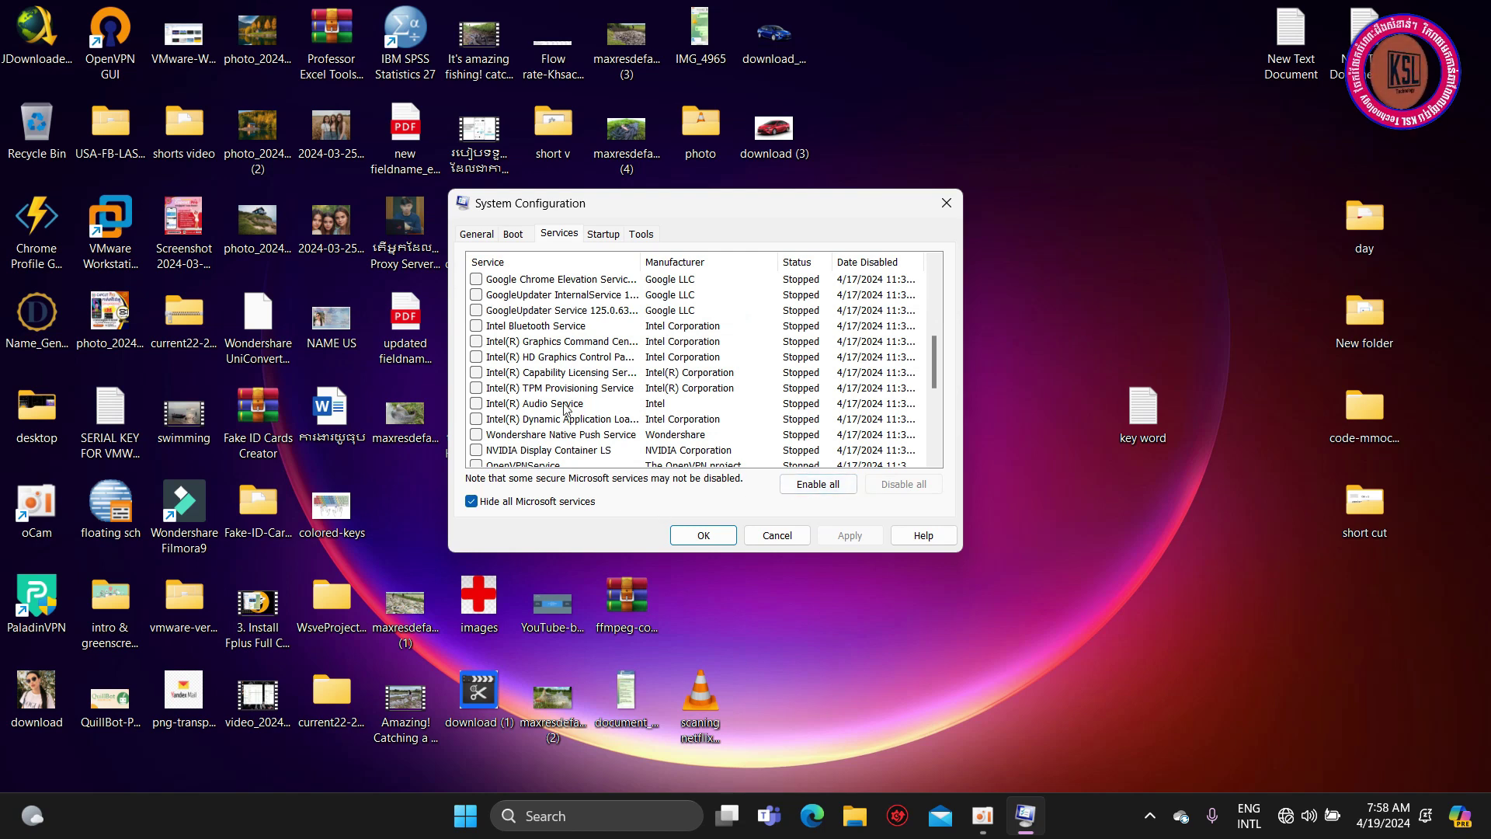
click(477, 310)
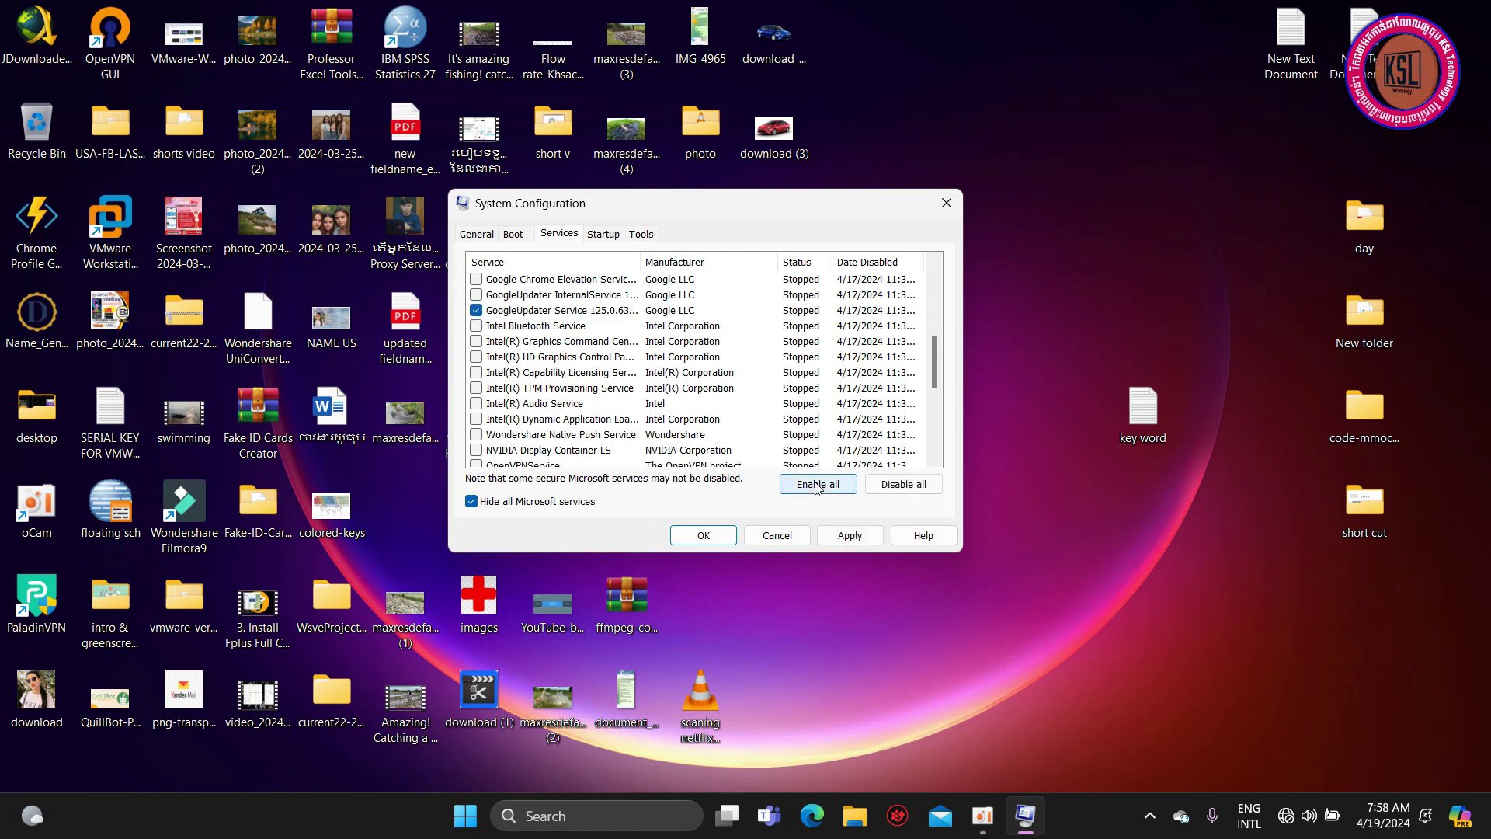
click(886, 485)
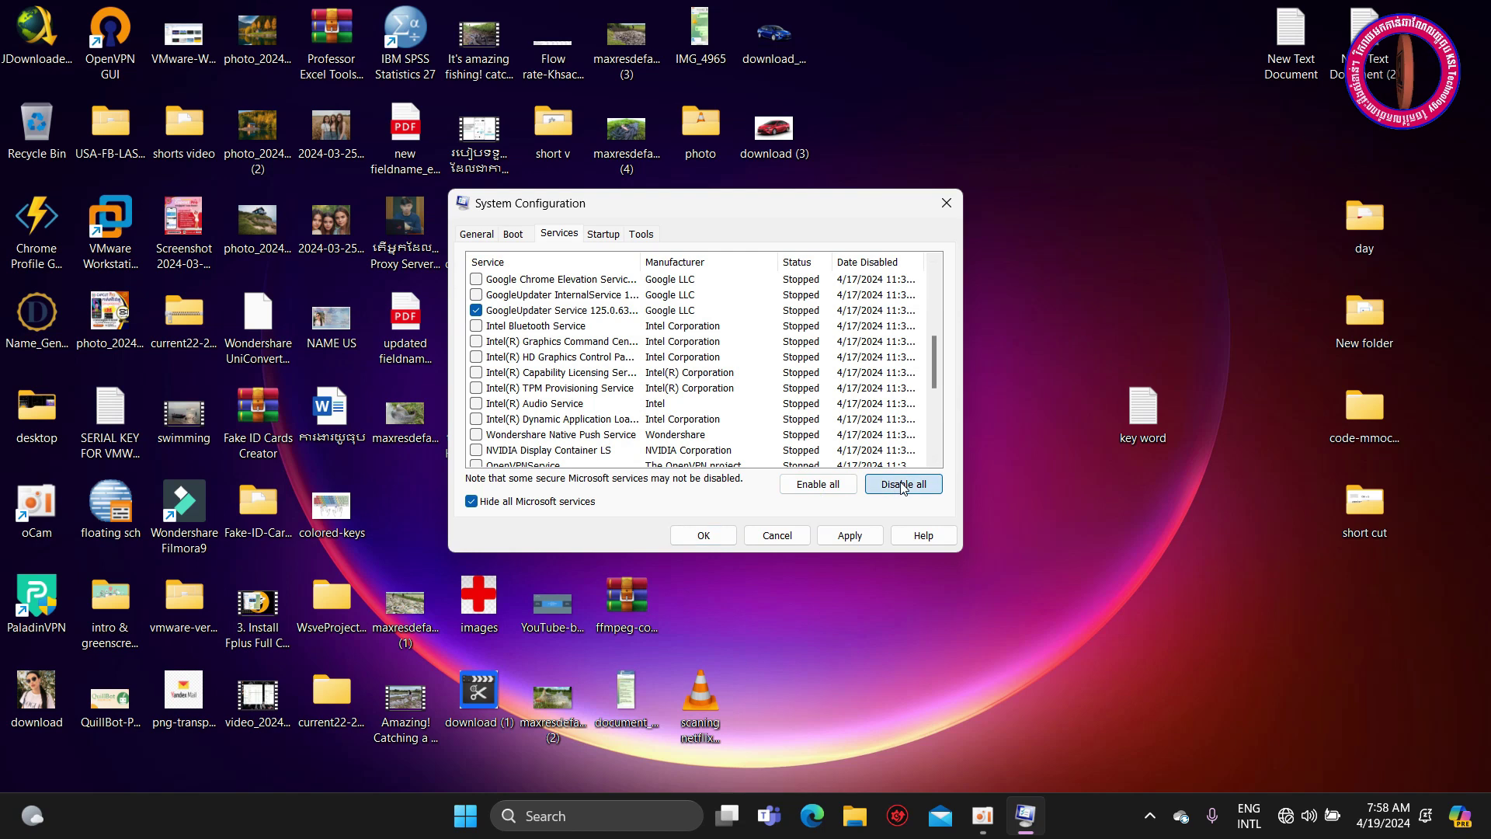
click(858, 540)
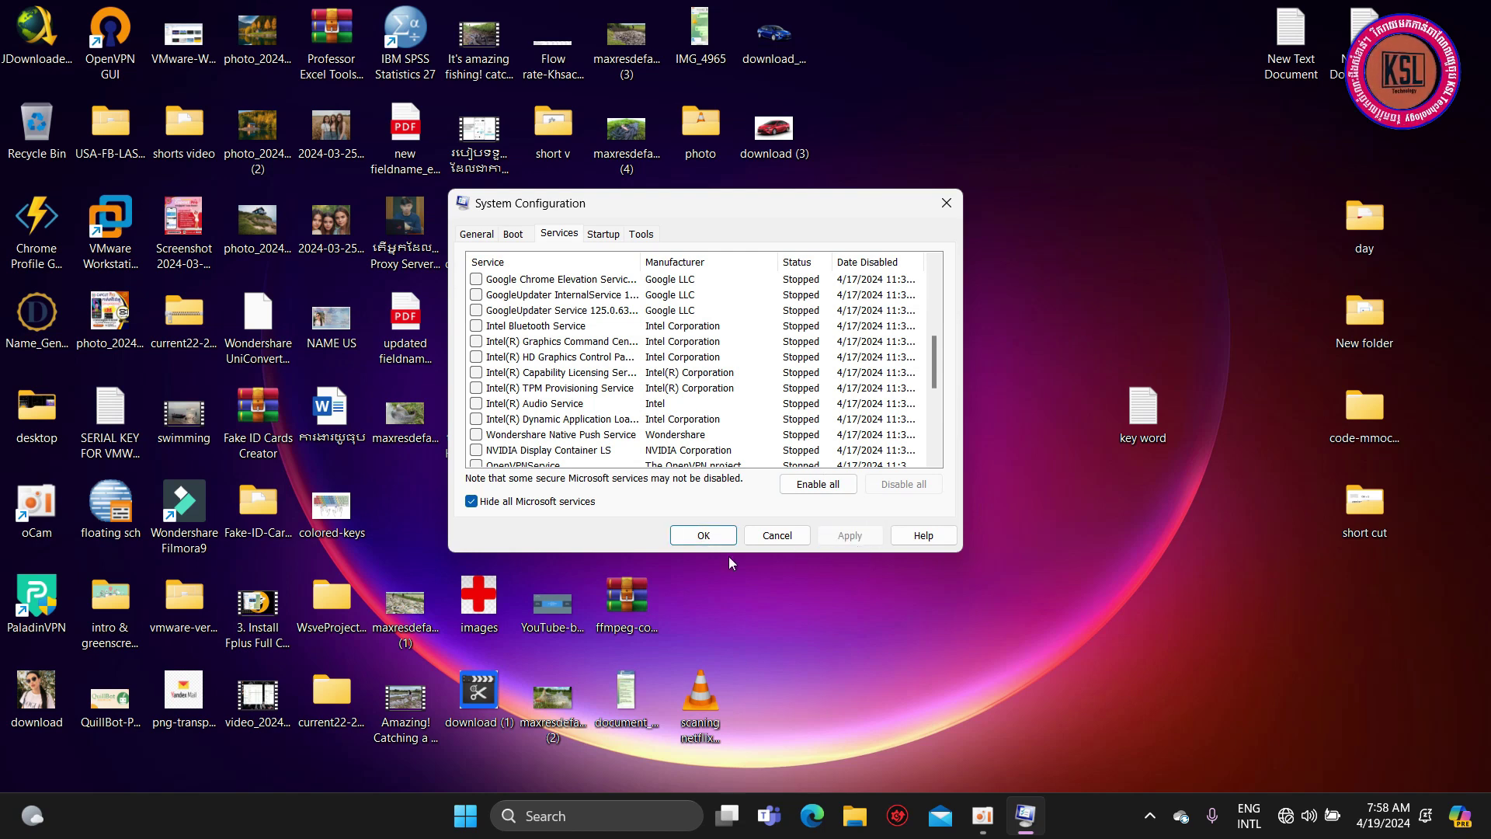
click(718, 535)
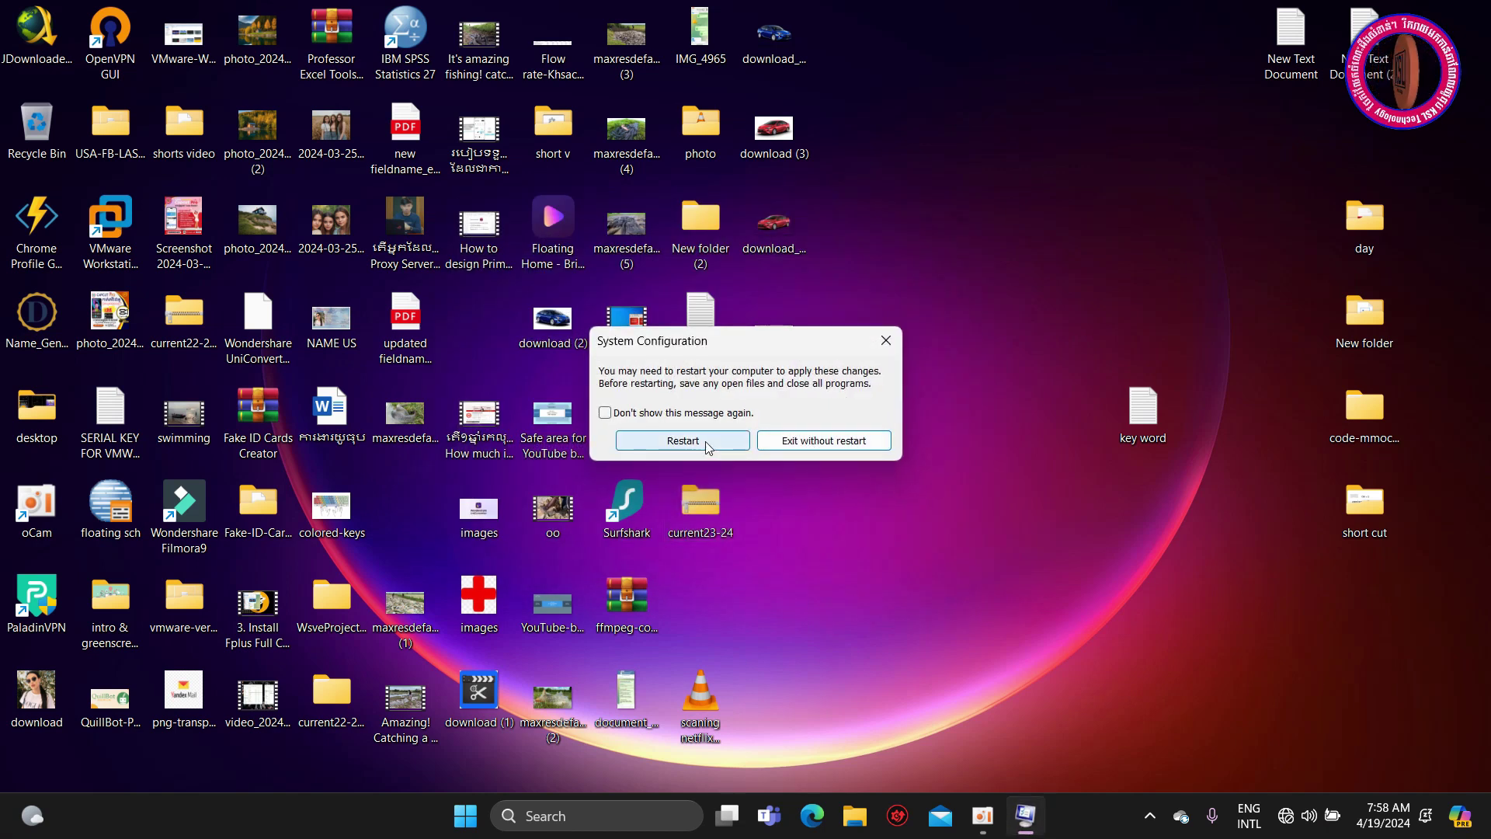
click(835, 443)
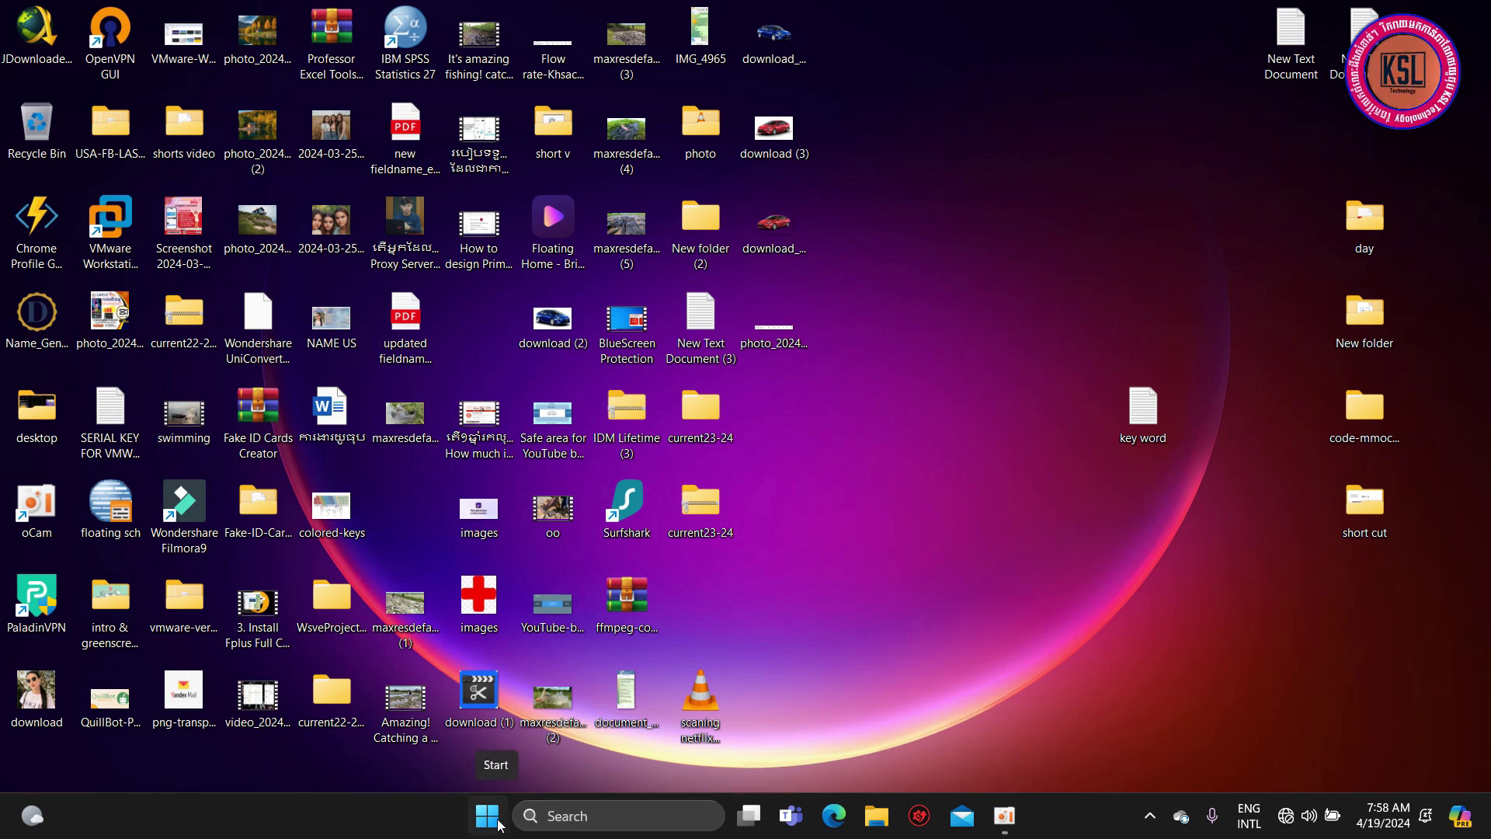
Open Disk Cleanup through the Windows search and select drive C: for cleaning
click(547, 819)
text(dis)
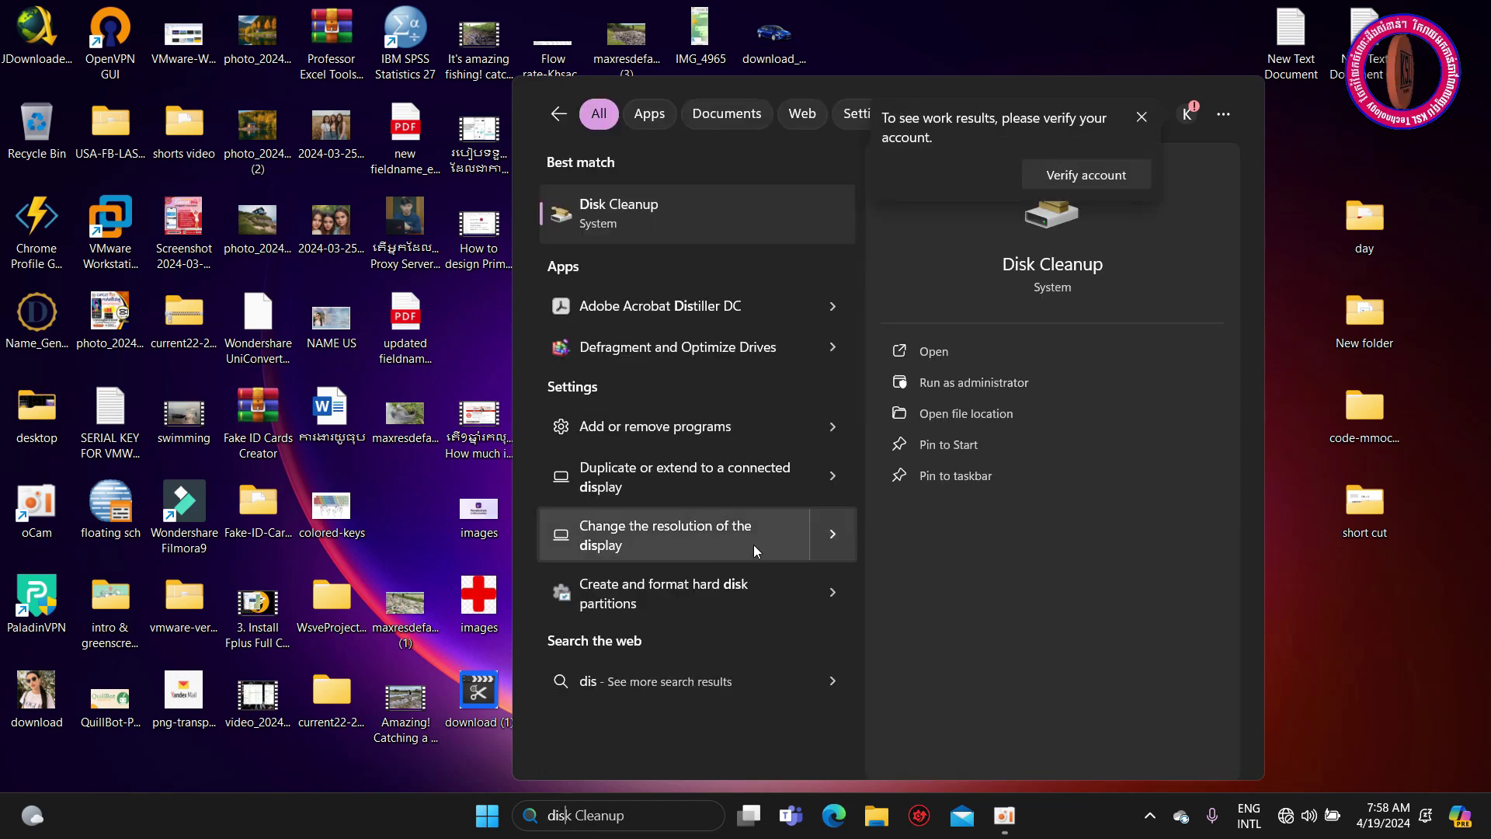
click(693, 220)
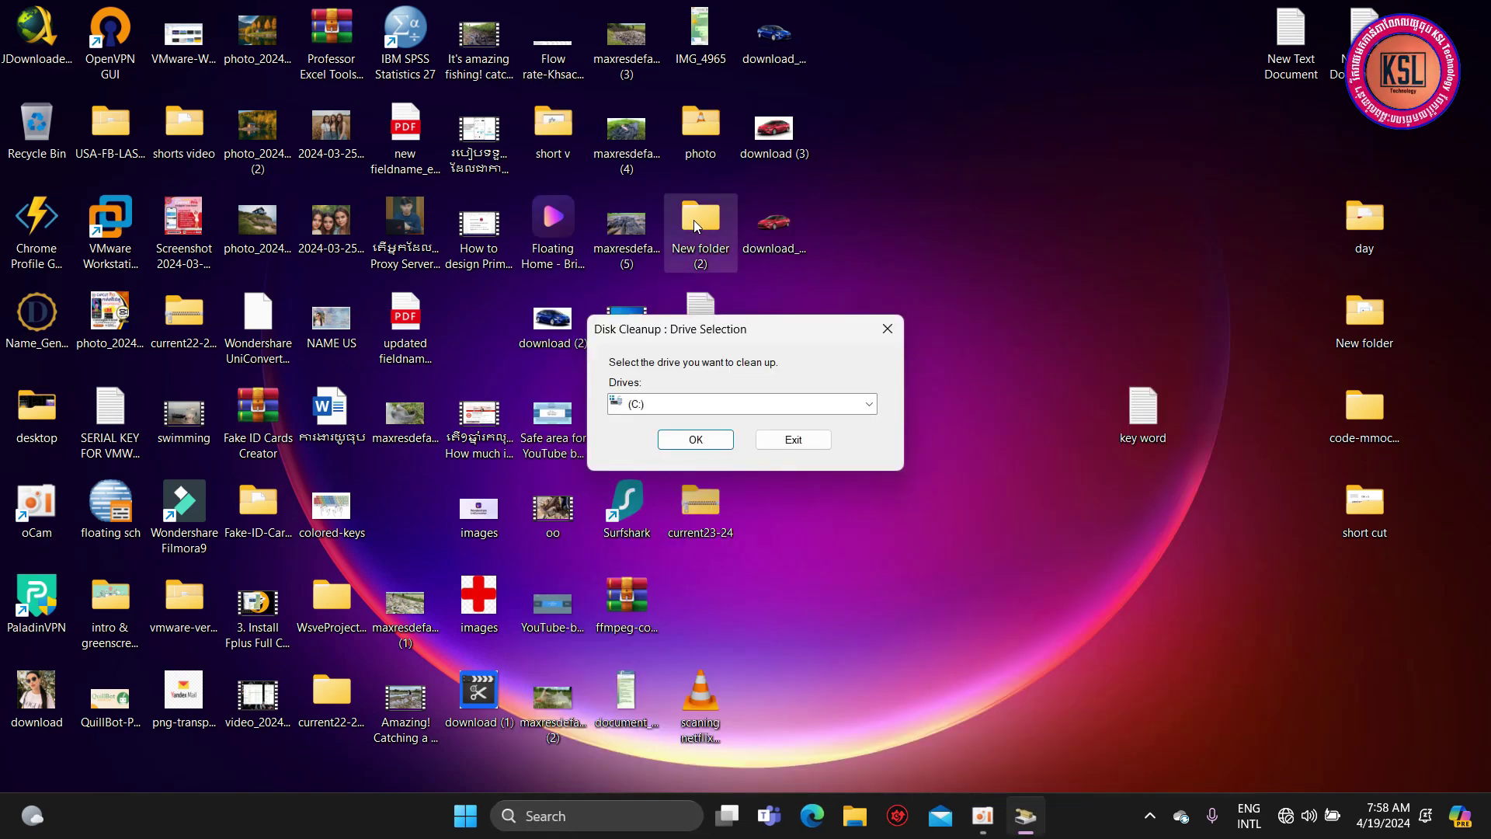
click(867, 404)
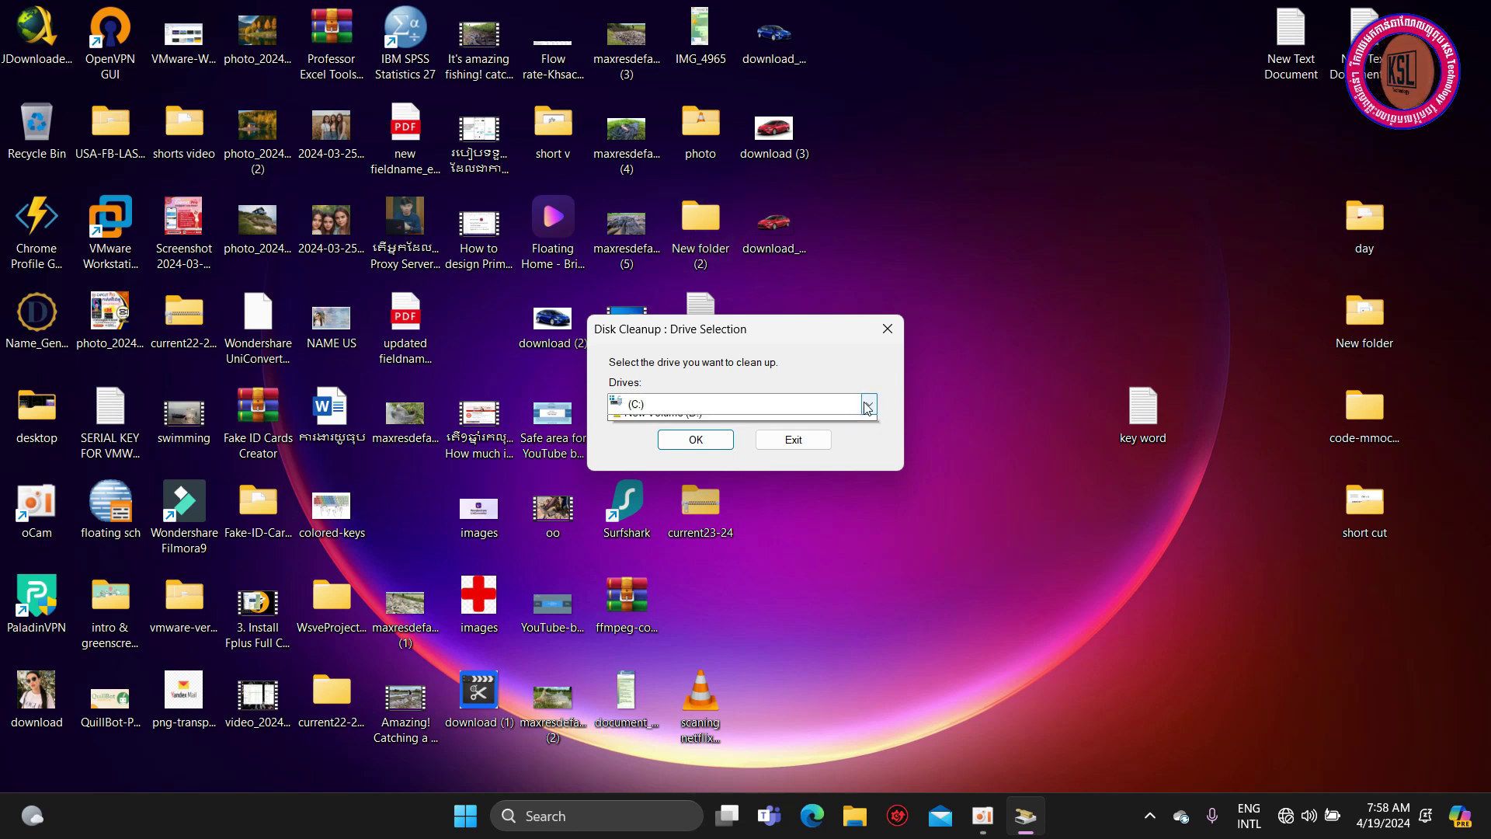
click(684, 424)
click(689, 442)
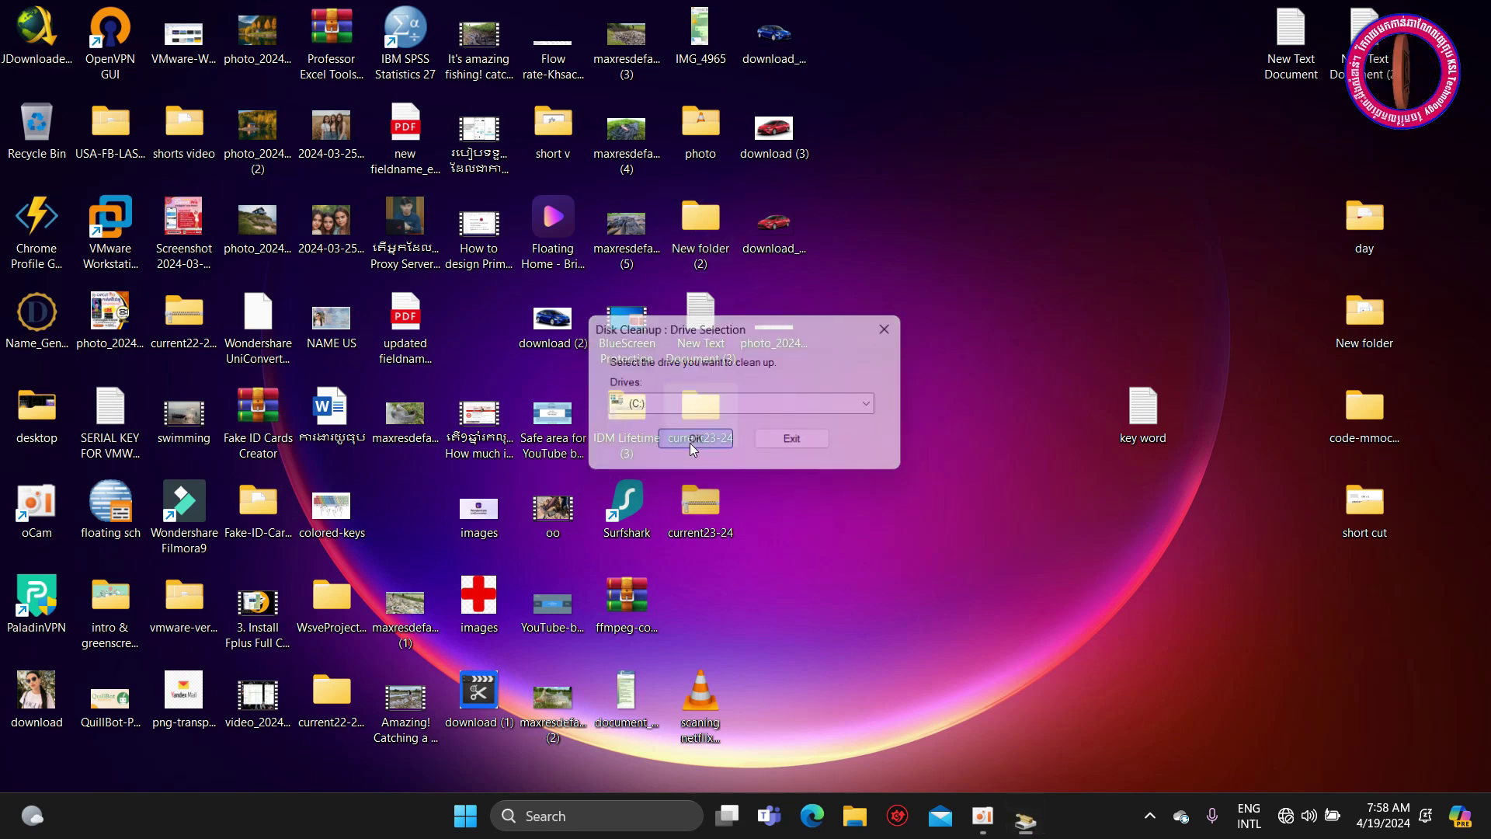
Include DirectX Shader Cache, Delivery Optimization Files, Recycle Bin and Thumbnails in the cleanup and permanently delete the selected files
click(187, 314)
scroll(195, 353, down, 1)
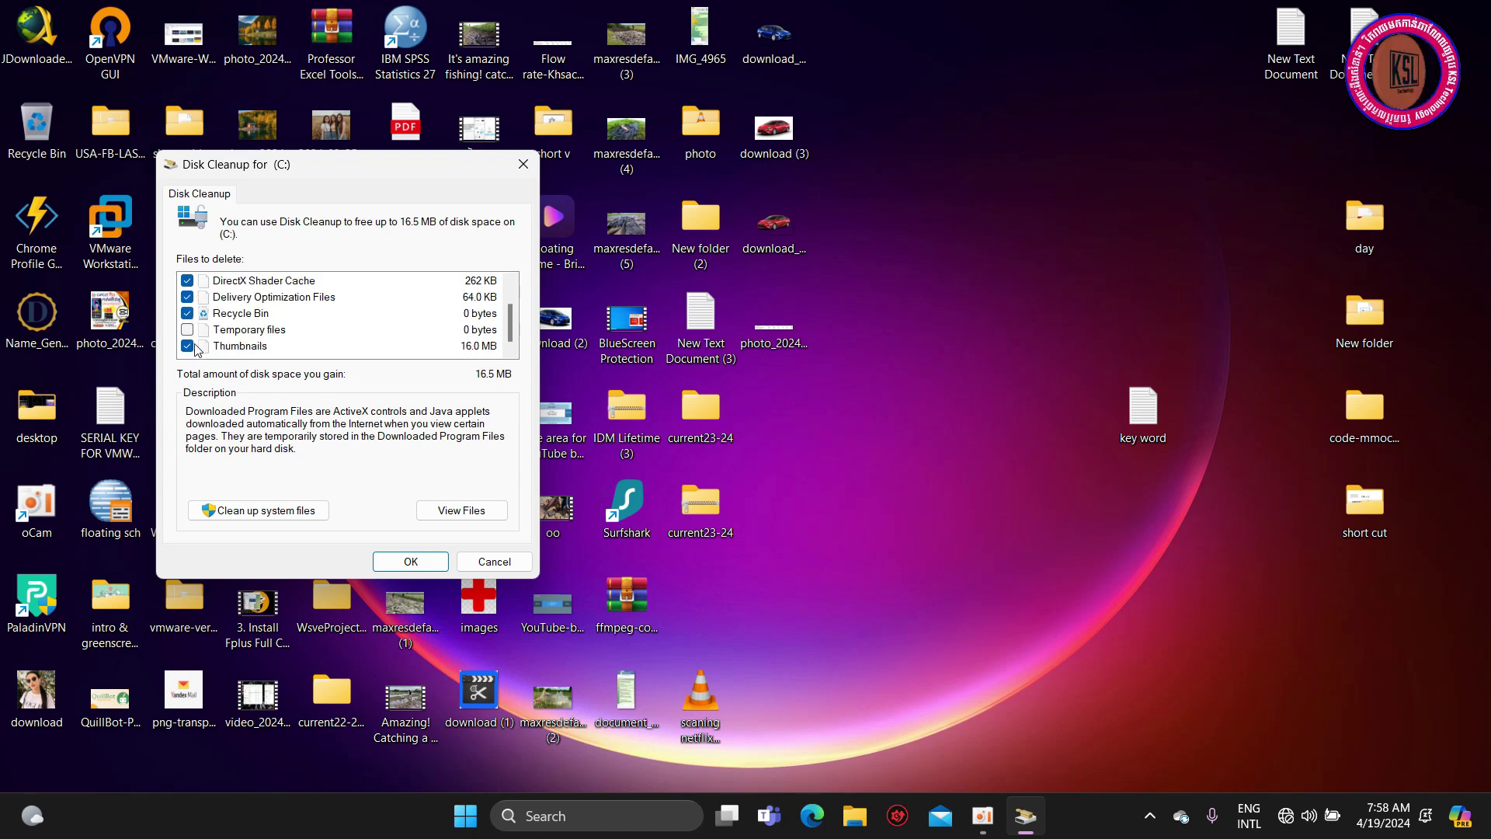
scroll(377, 351, up, 1)
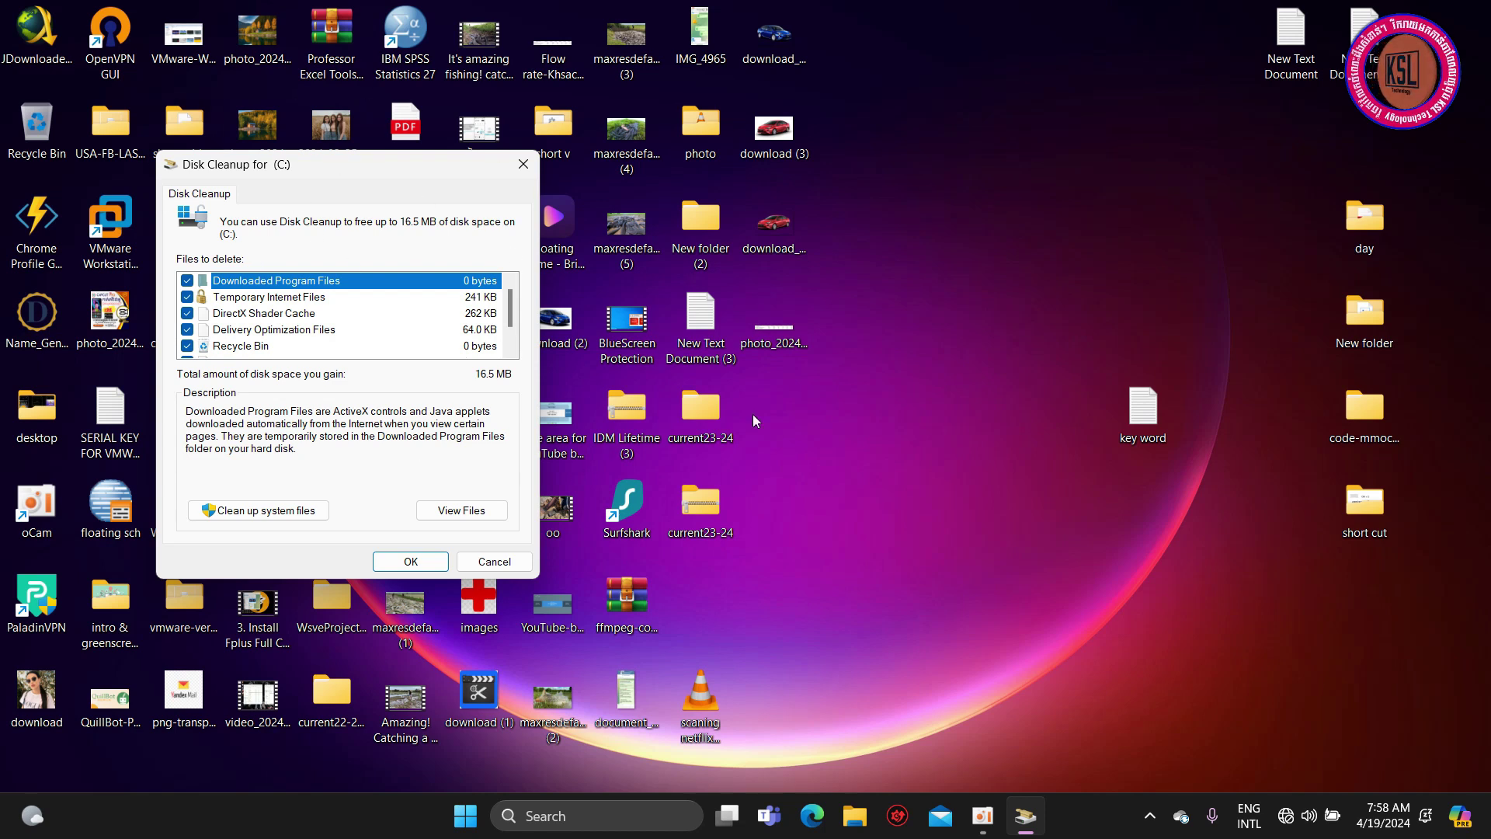
click(401, 561)
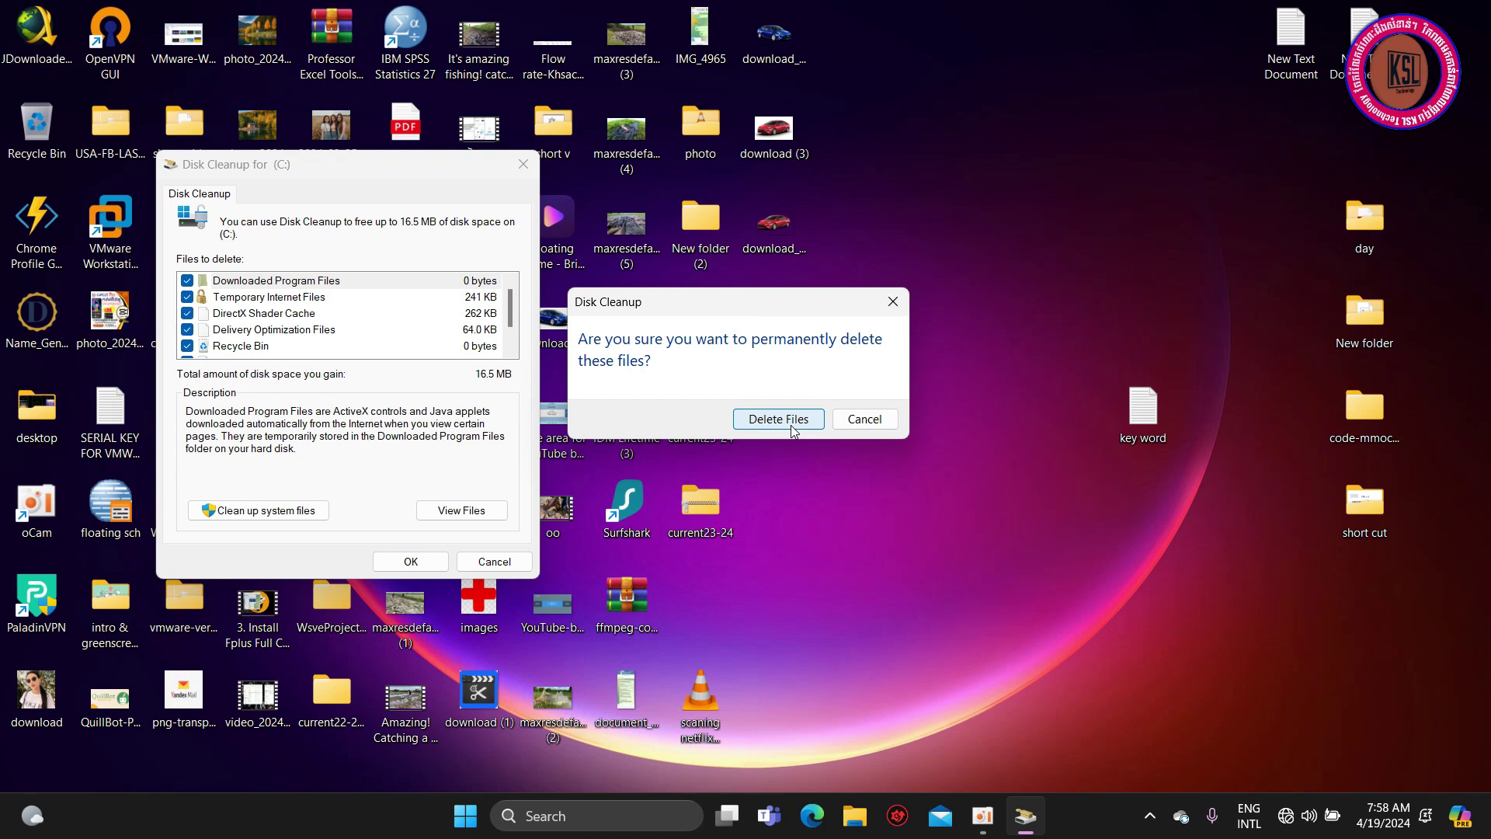
click(792, 423)
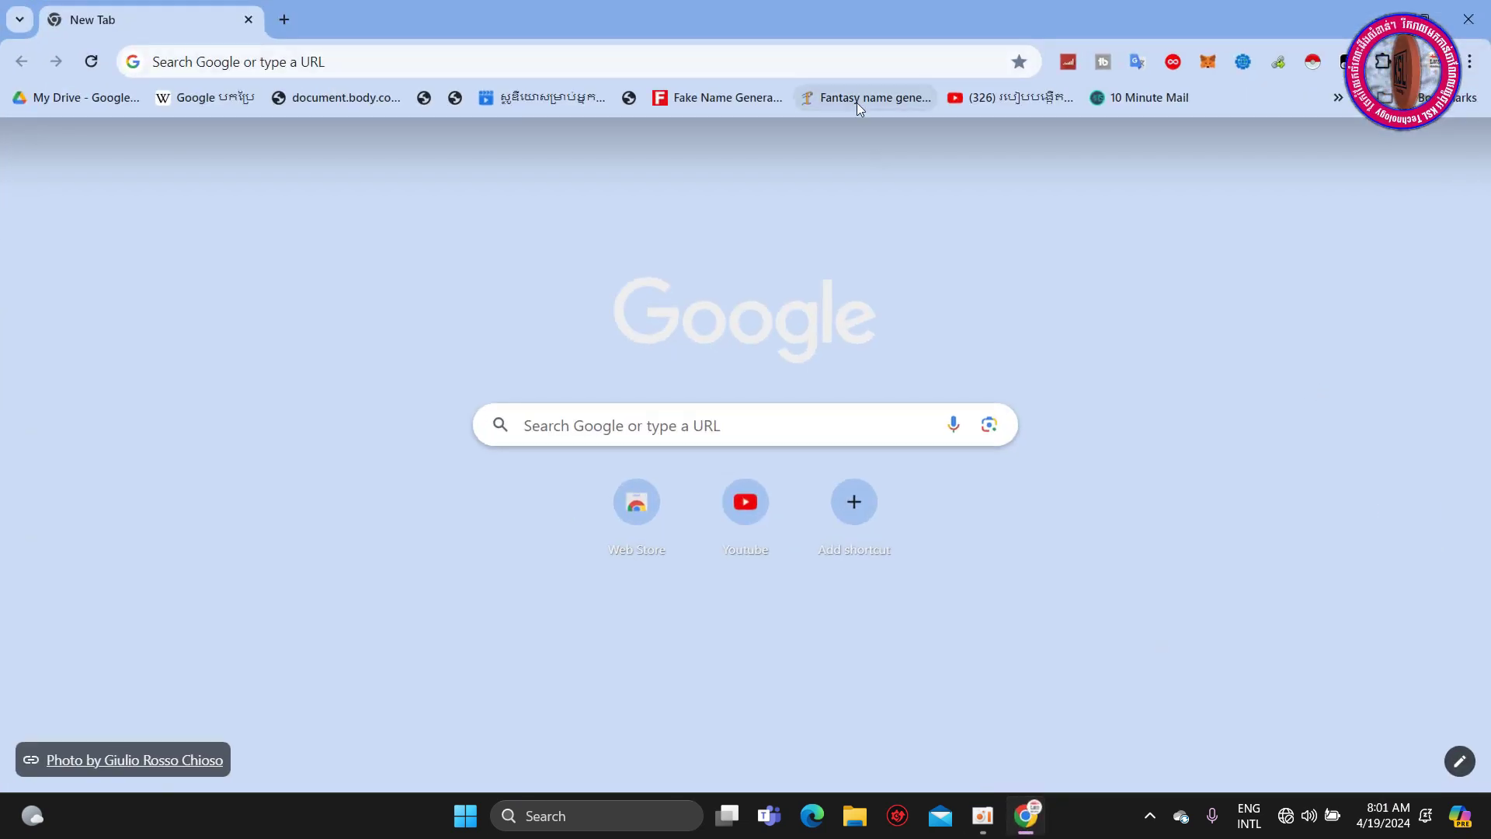
Turn off running background apps when Google Chrome is closed in Chrome's System settings, and close the browser
click(1470, 62)
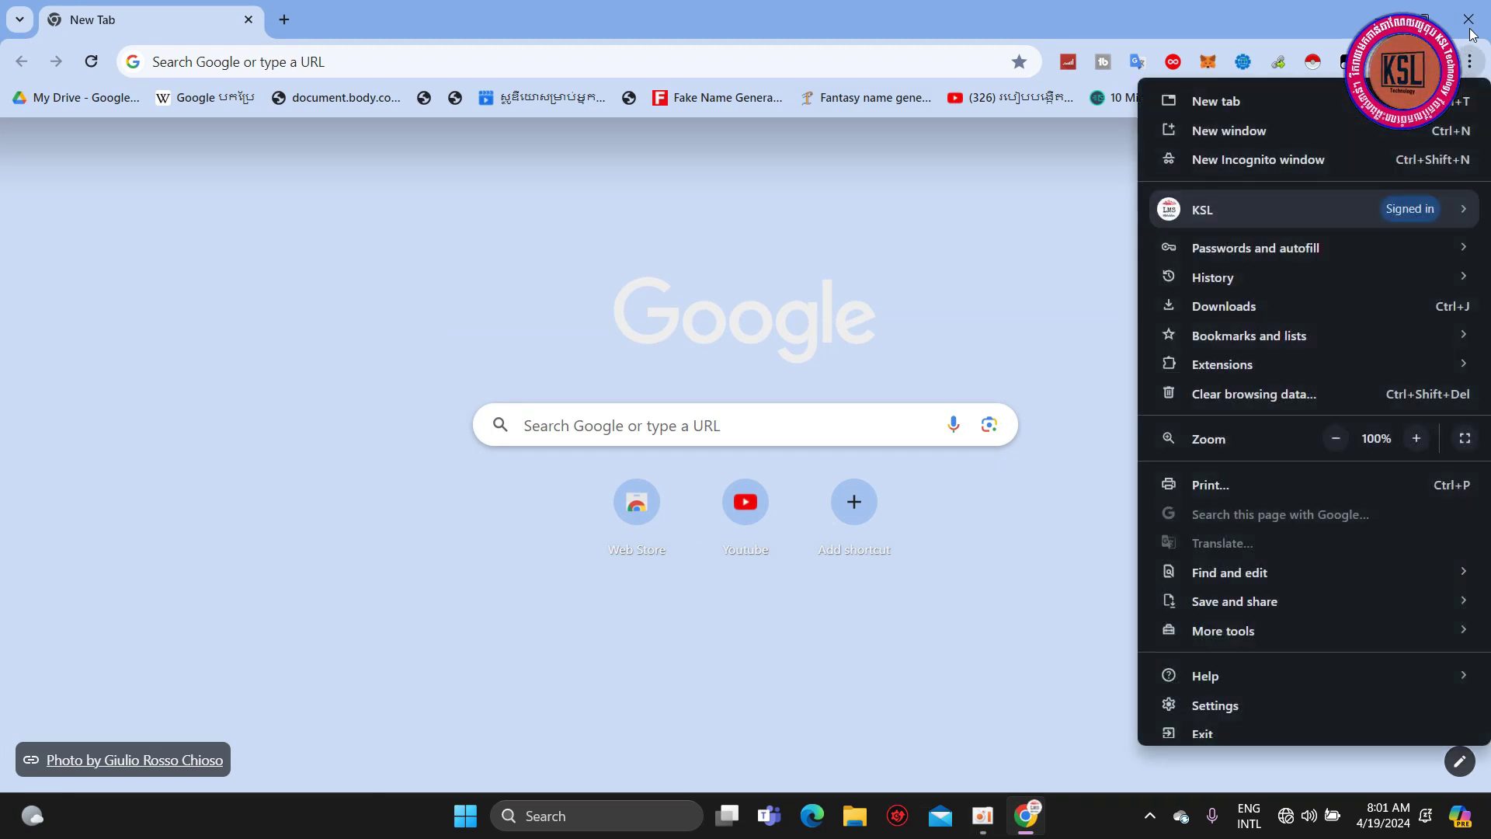
click(1334, 699)
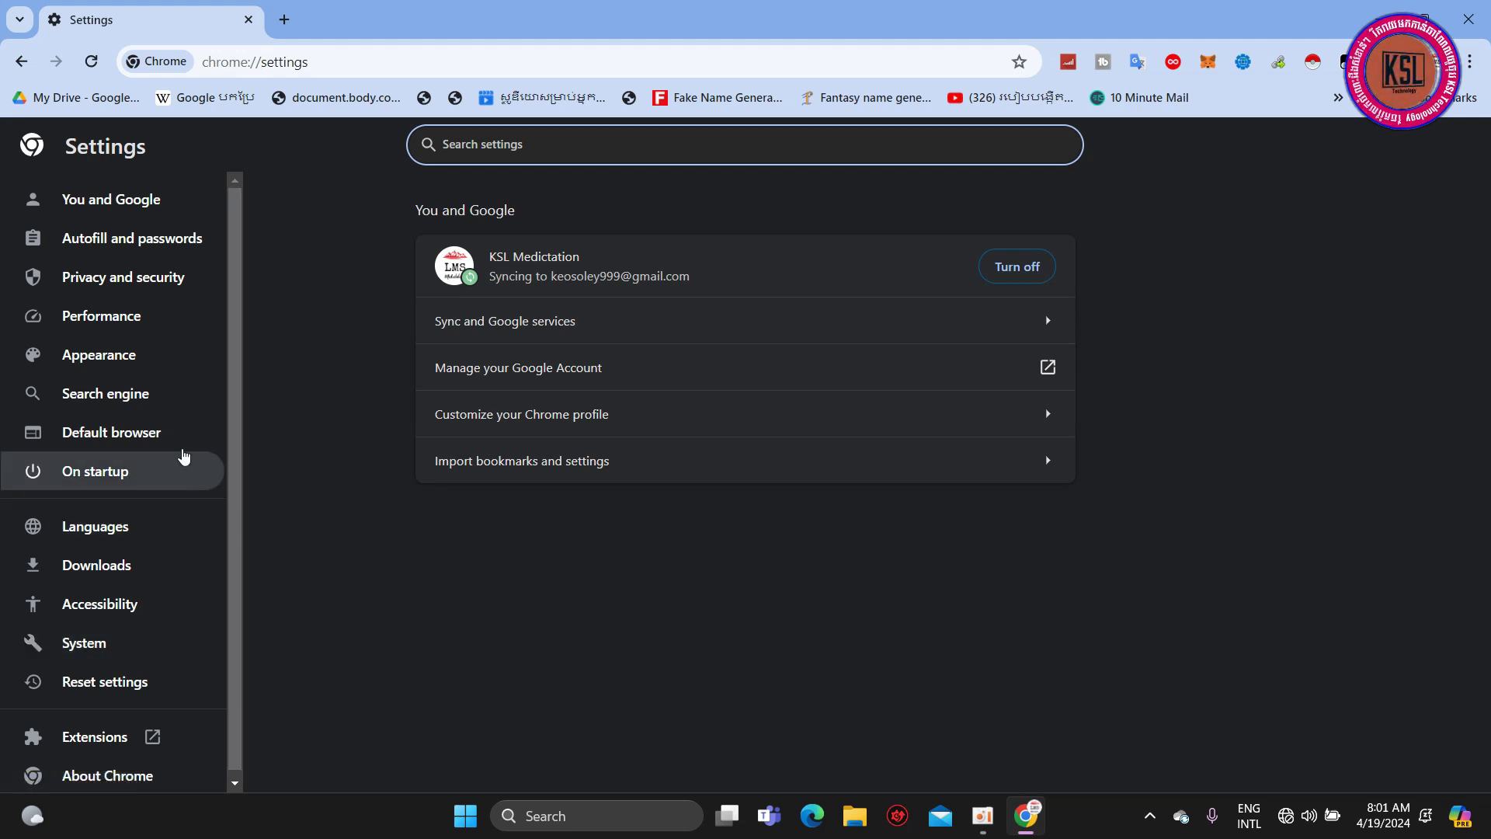
click(106, 654)
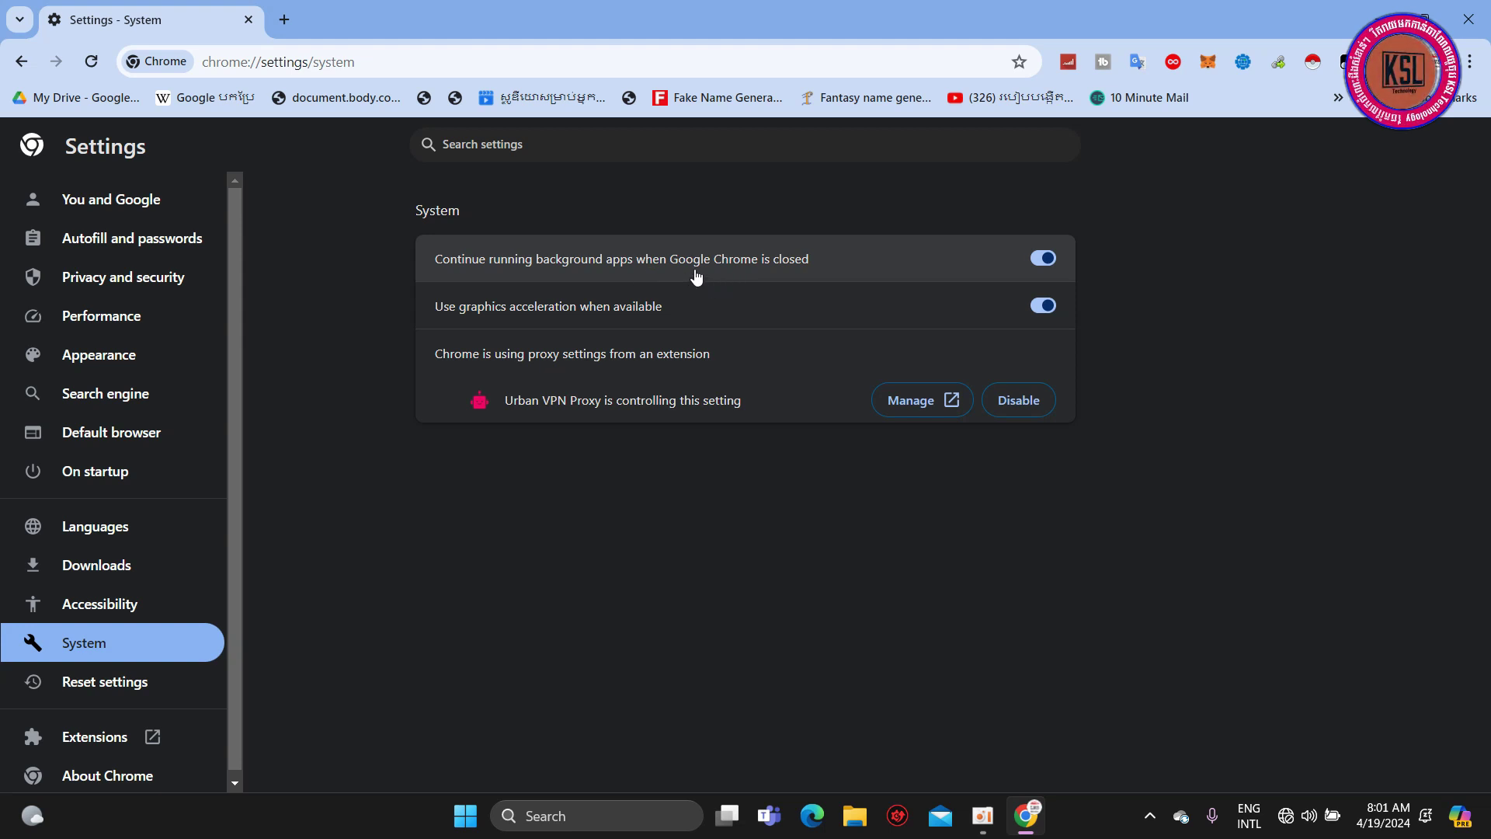
click(1044, 259)
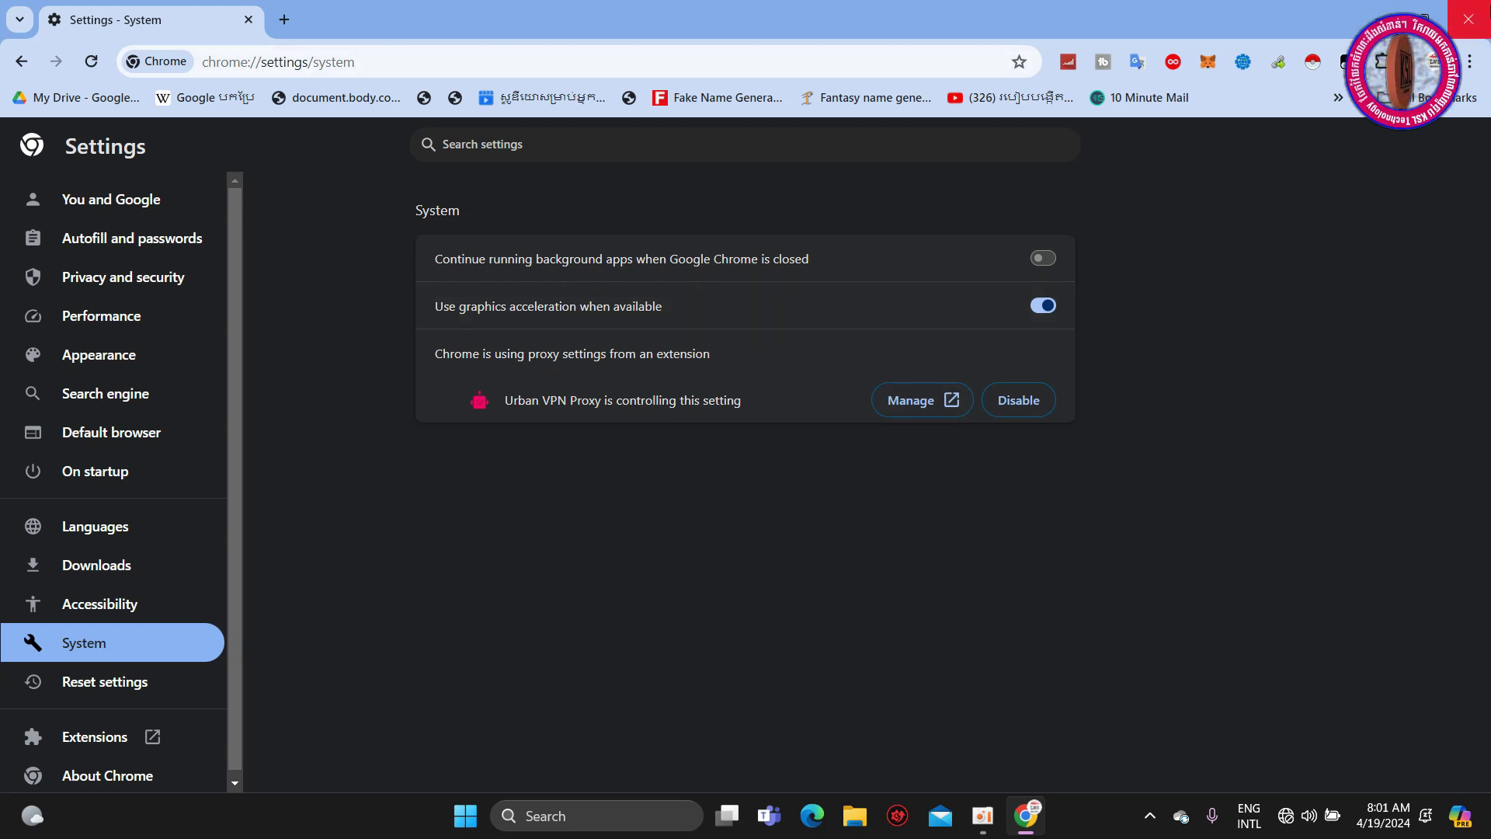
click(1486, 9)
Switch to Microsoft Edge and open the System and performance page of its settings
click(833, 816)
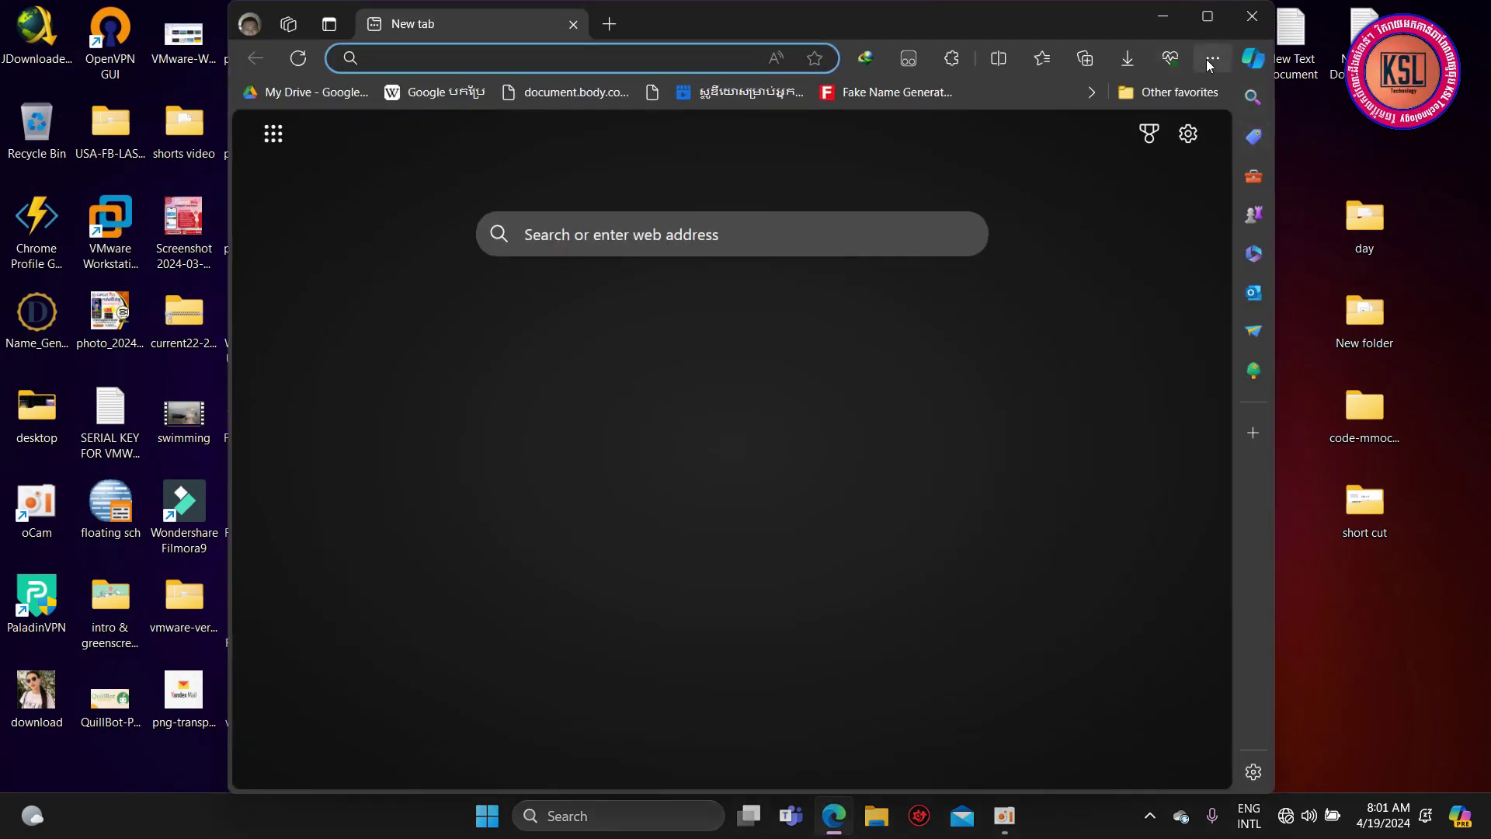
click(1208, 58)
click(924, 582)
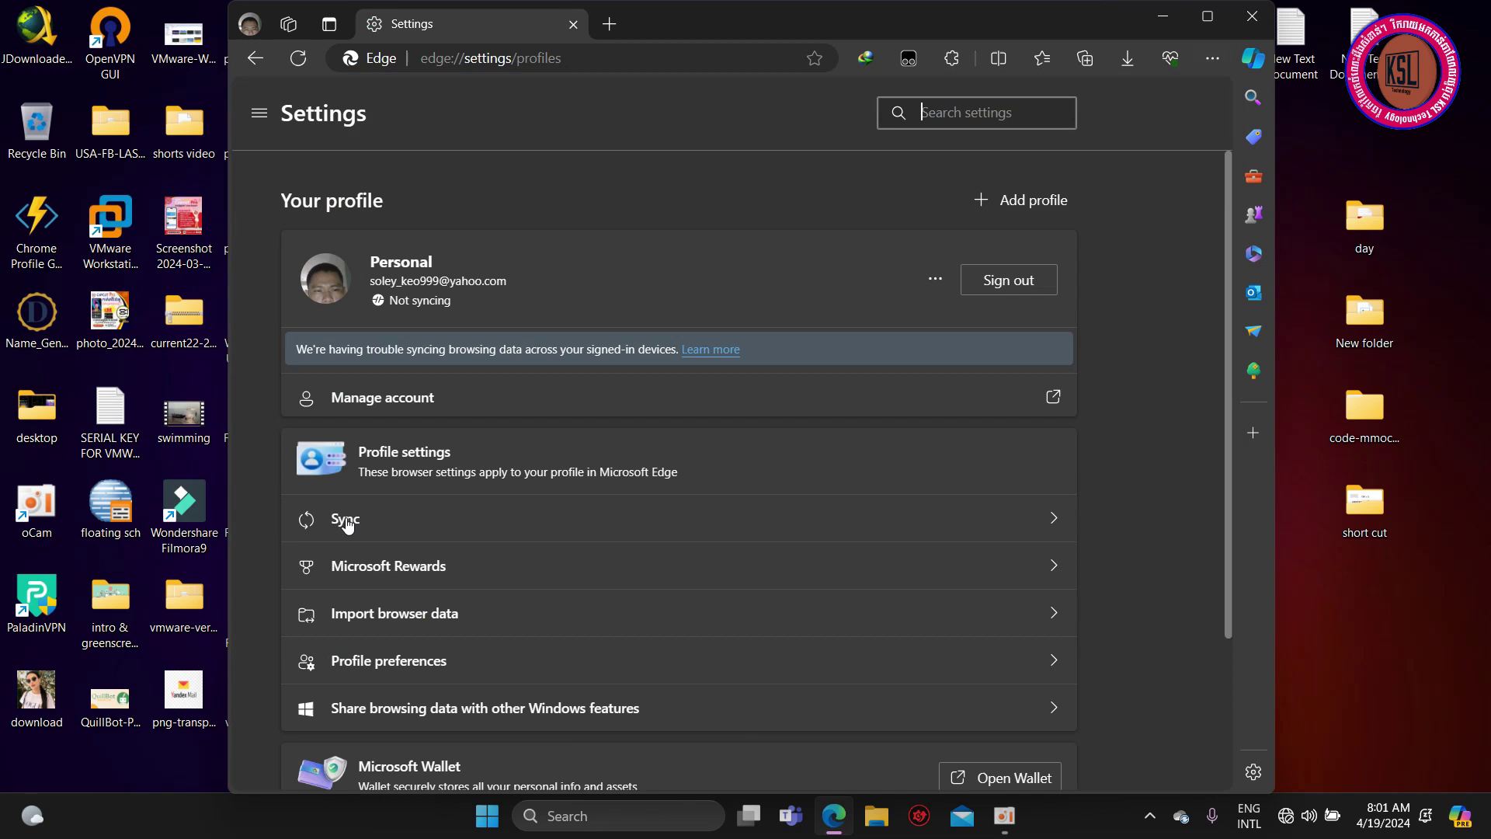
scroll(342, 486, down, 2)
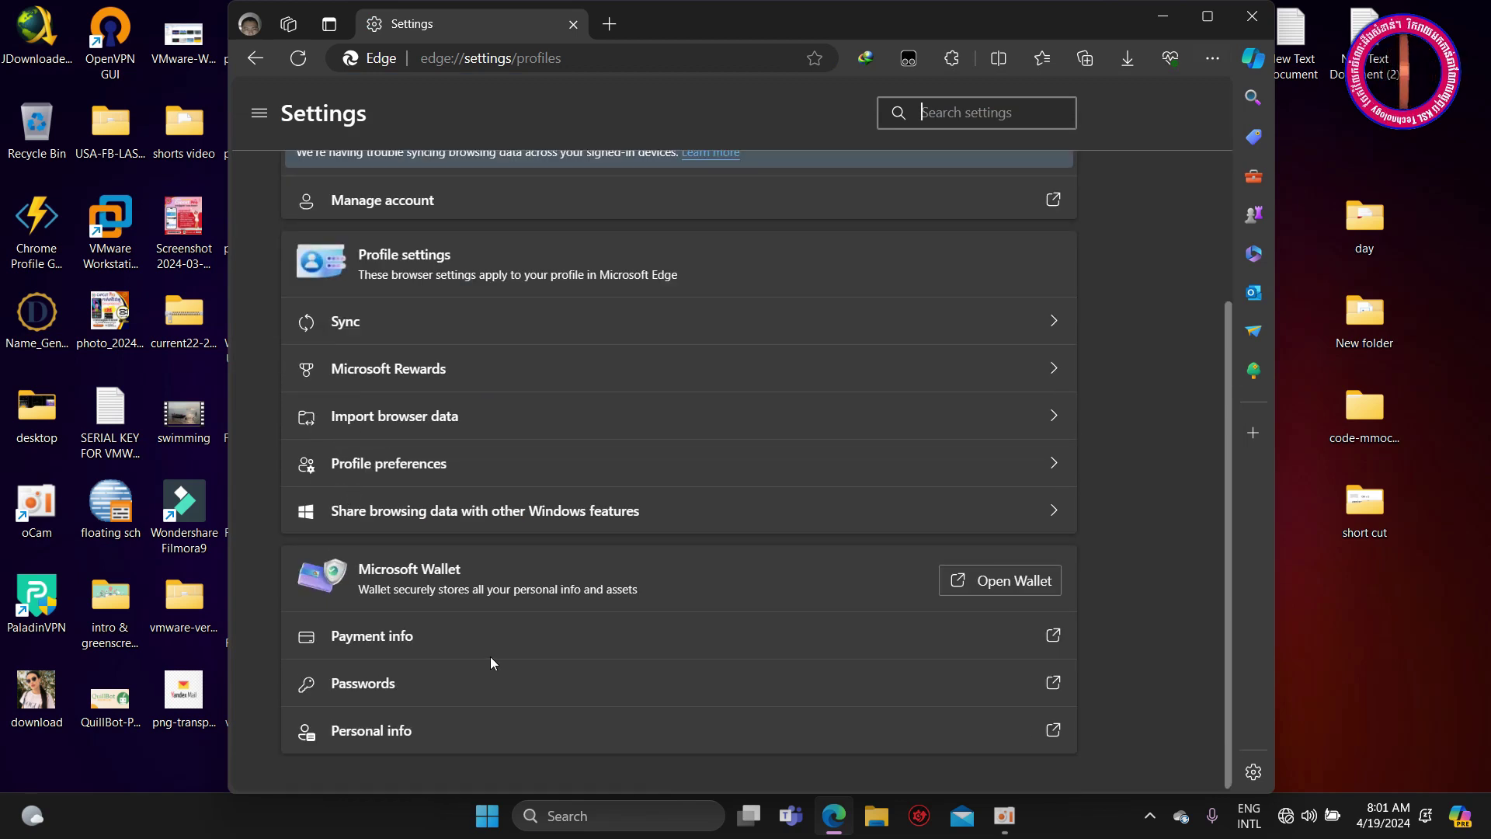
scroll(413, 466, up, 2)
click(260, 114)
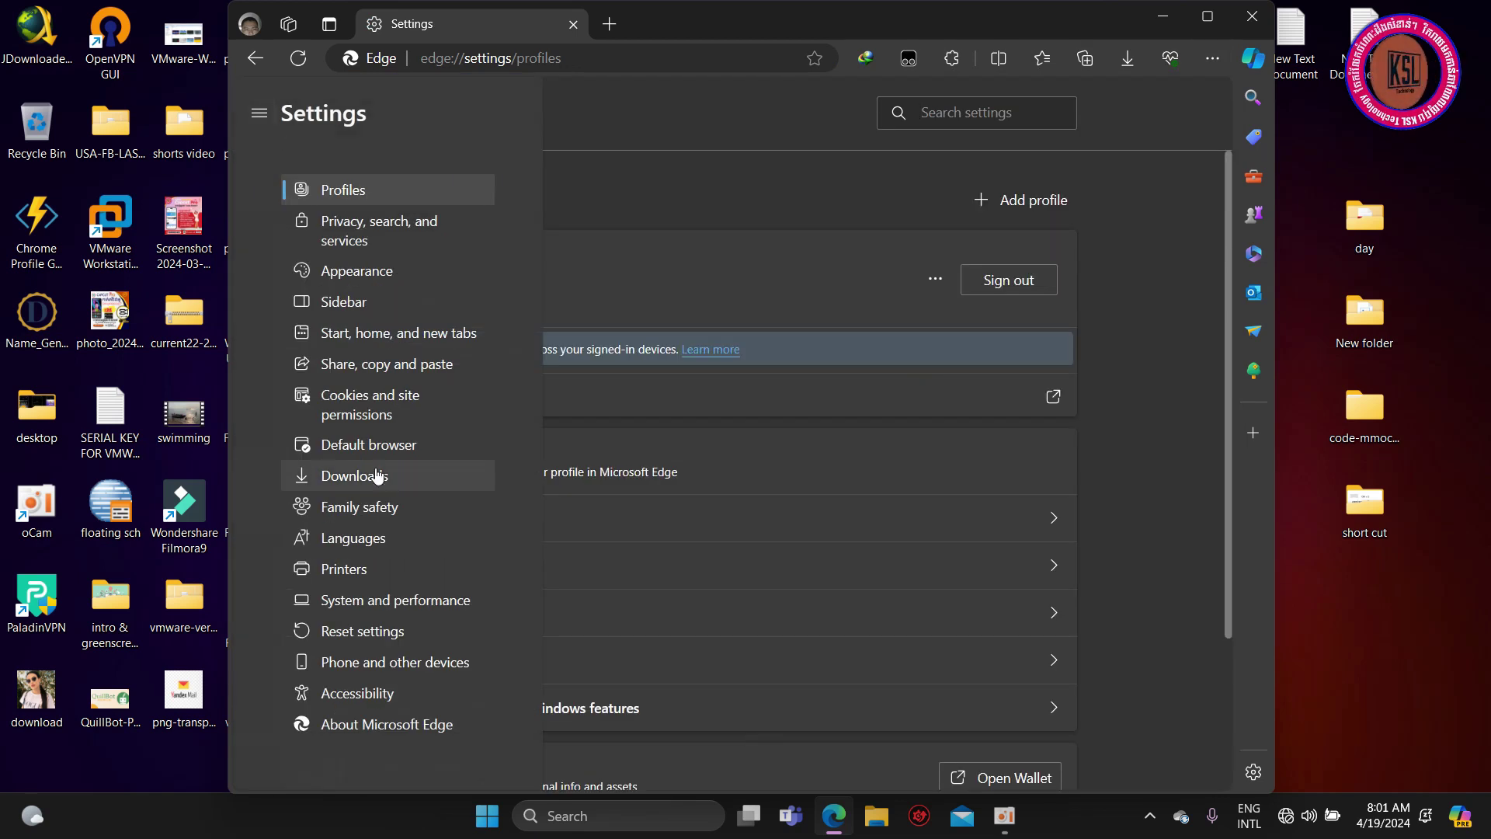
click(361, 602)
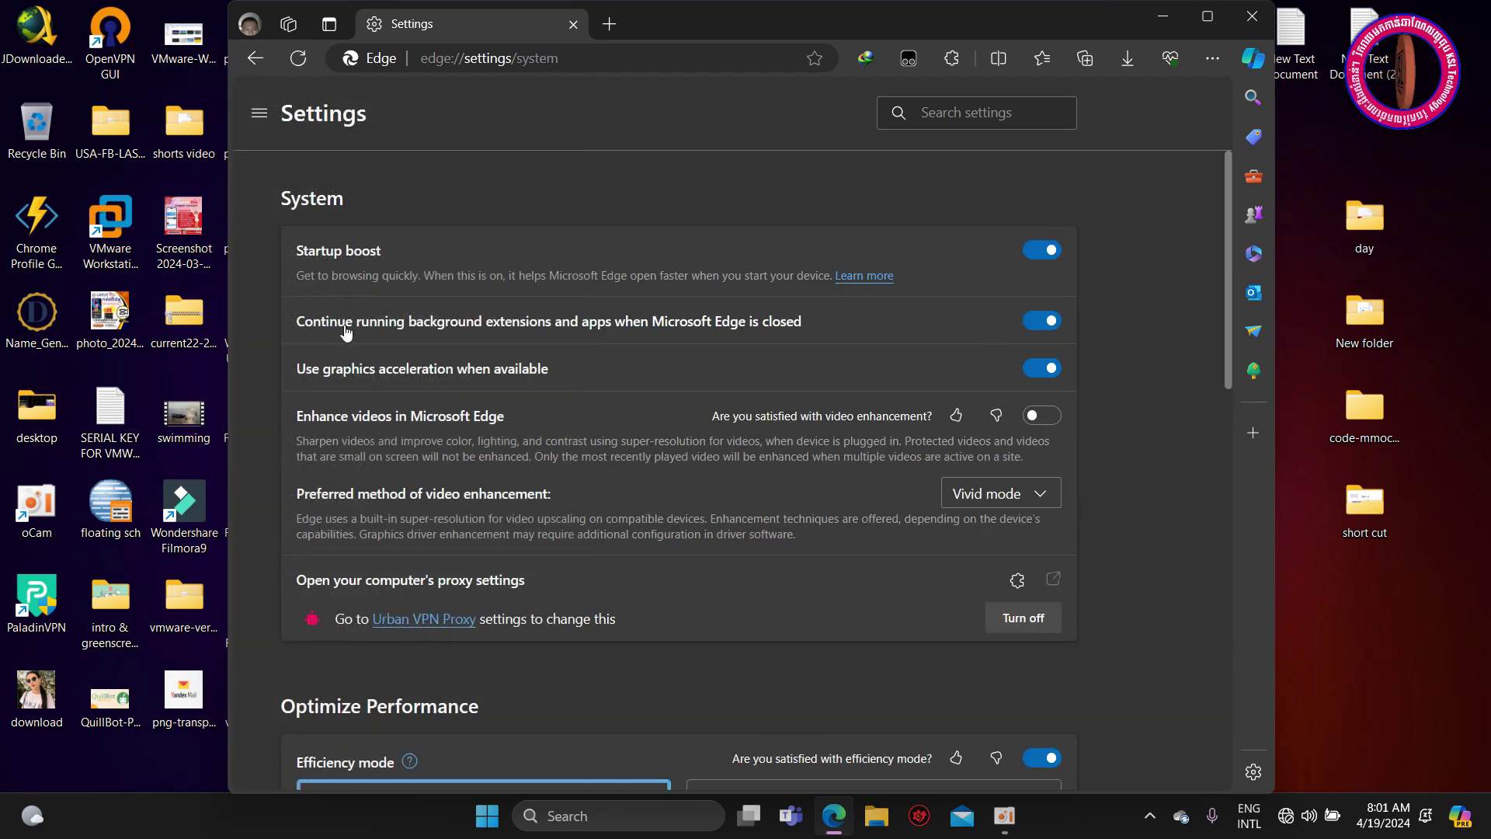
Turn off running background extensions and apps when Microsoft Edge is closed, then exit Edge and refresh the desktop
click(1042, 321)
scroll(906, 570, down, 6)
scroll(905, 570, down, 8)
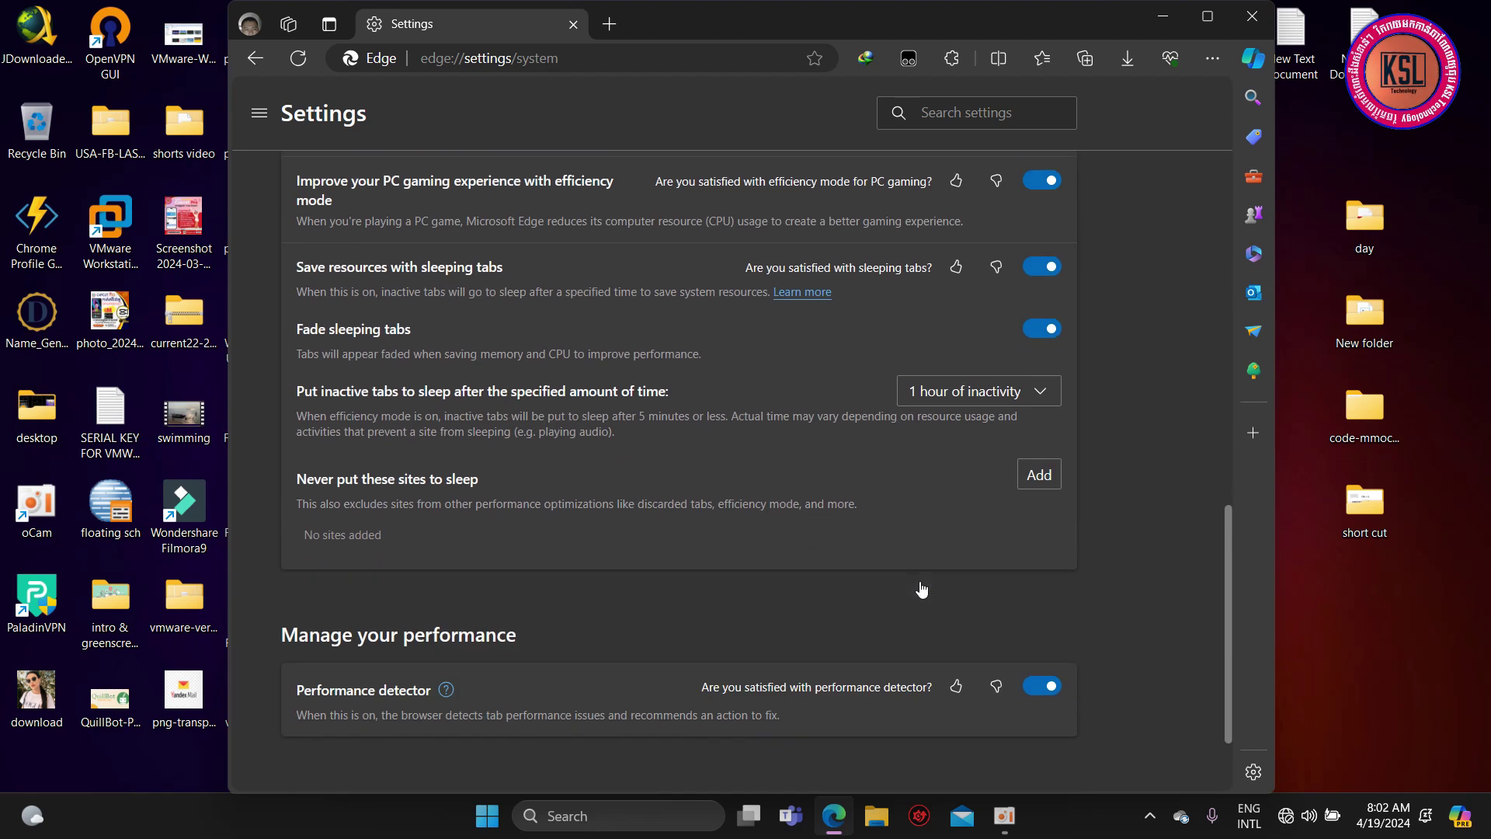
click(1252, 17)
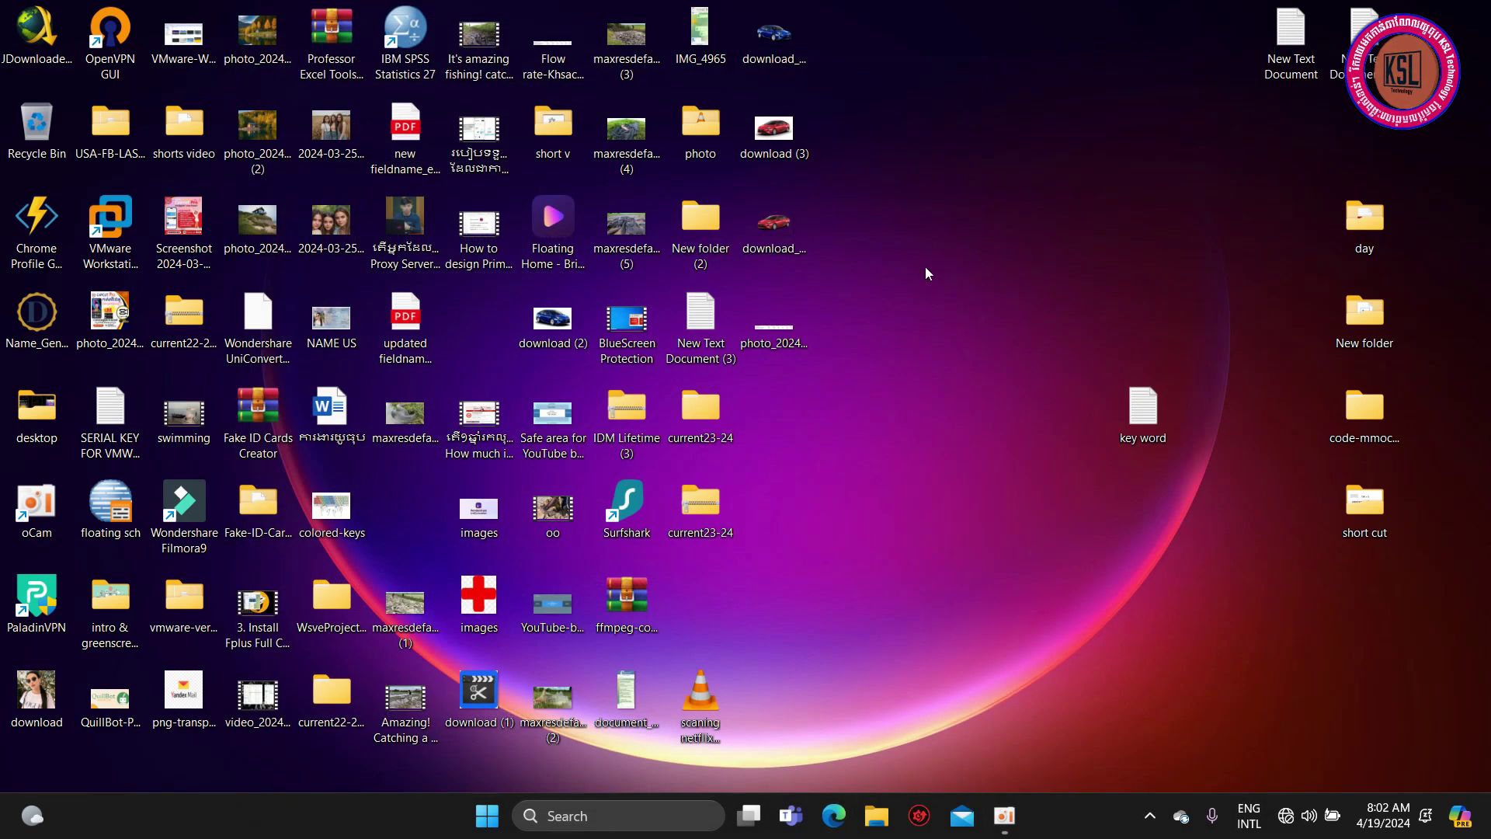
right_click(992, 194)
click(1051, 273)
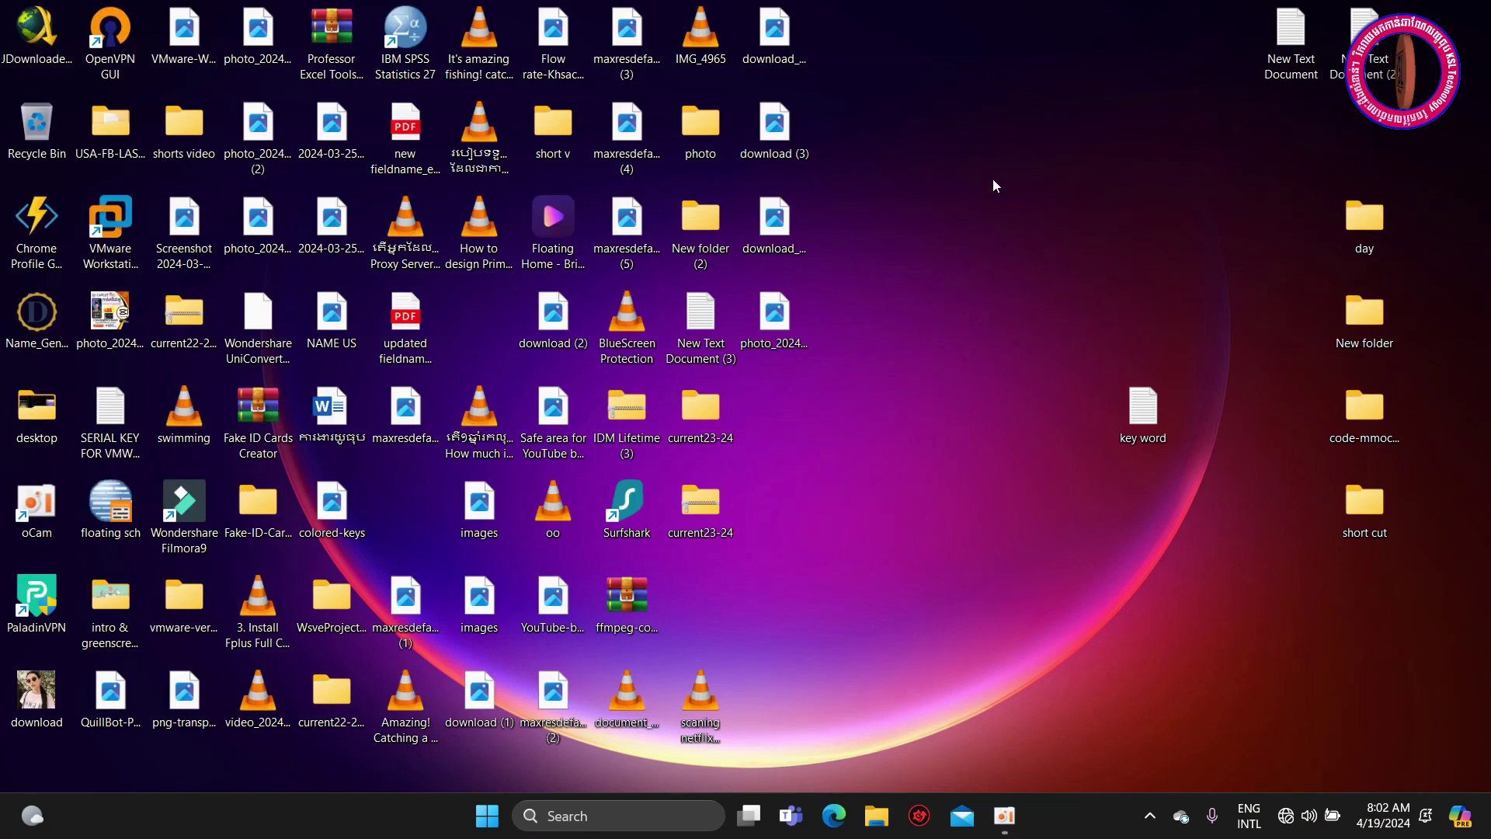